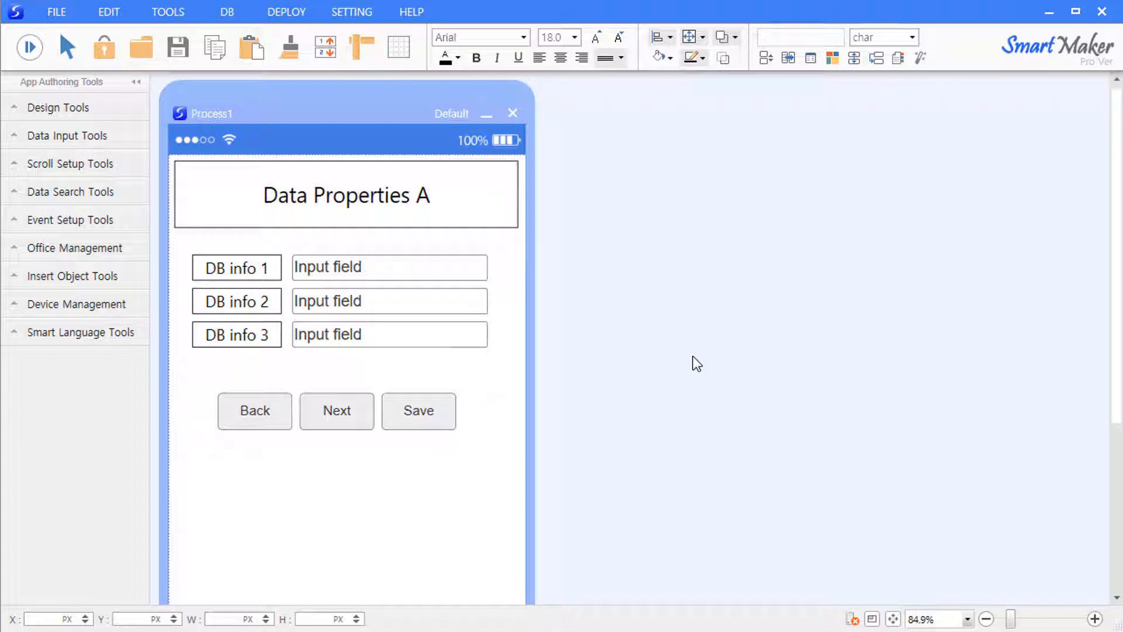
- Select the first input field and connect to the database server with the server password
left_click(413, 267)
left_click(853, 620)
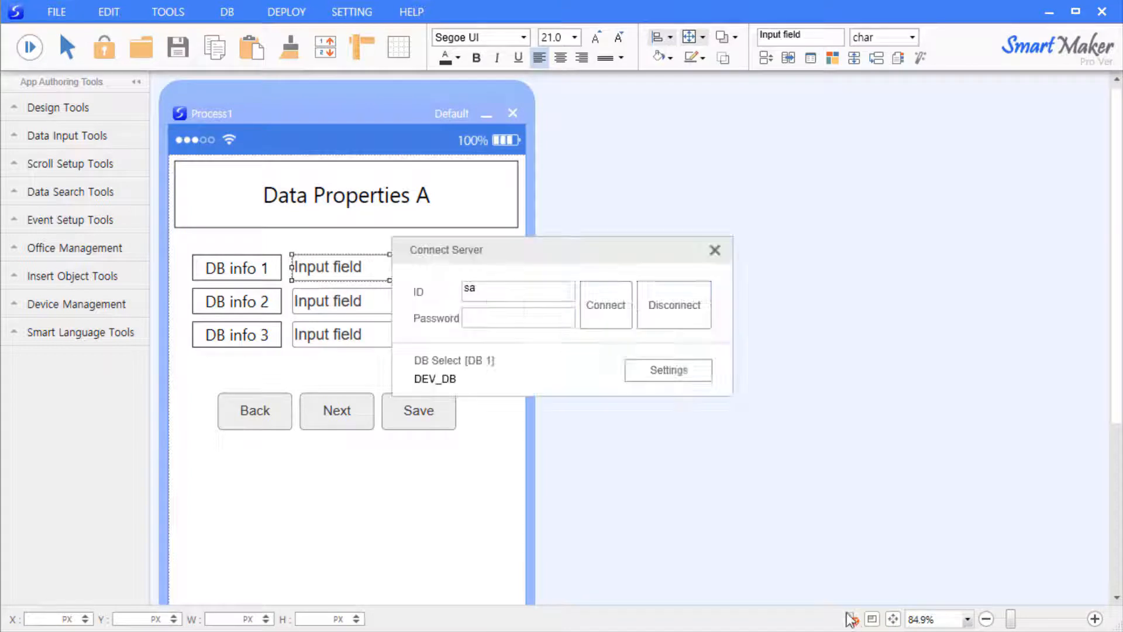
left_click(572, 318)
type("1")
left_click(604, 318)
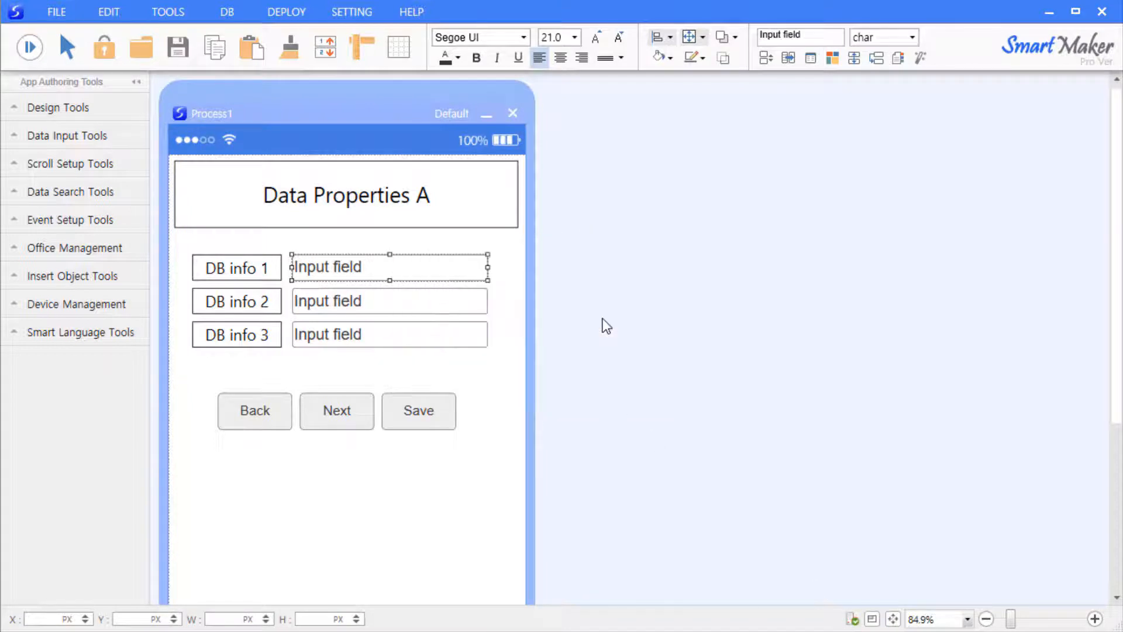
- In the first field's data properties, type table myfavorites and field menu, then clear both
right_click(415, 267)
left_click(449, 368)
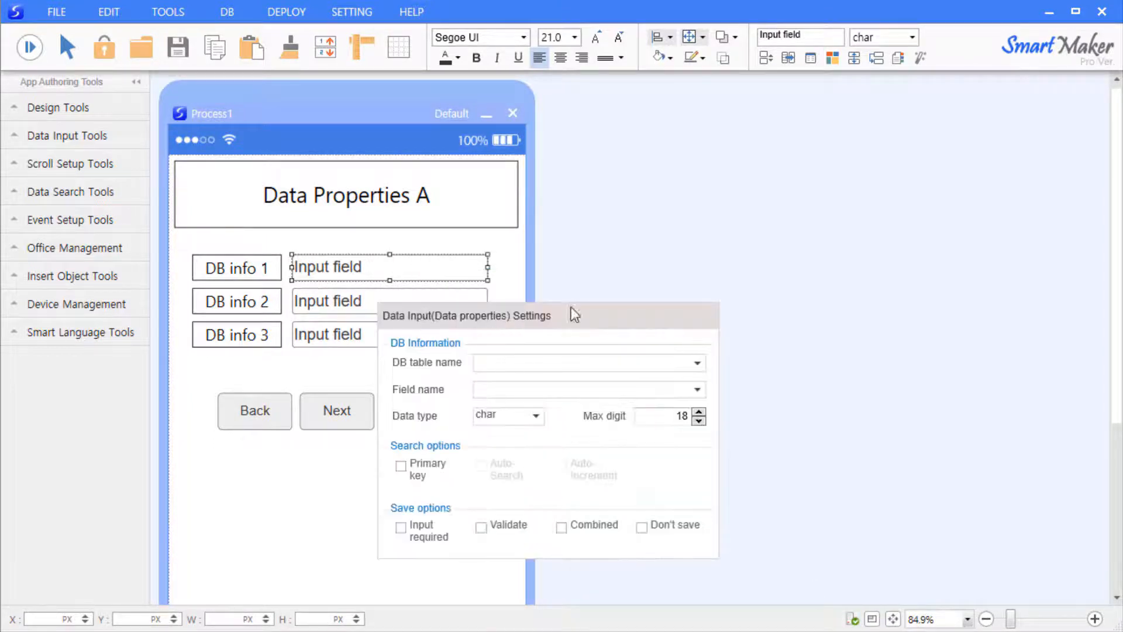
left_click_drag(517, 317, 719, 216)
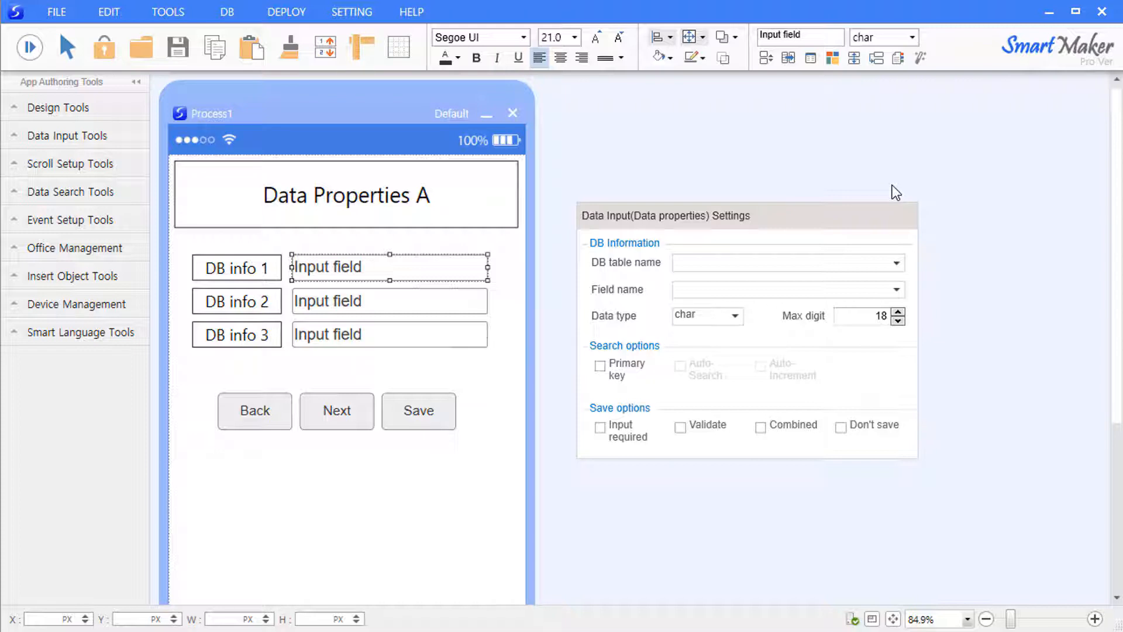
key("F5")
type("myfavorites")
key("Tab")
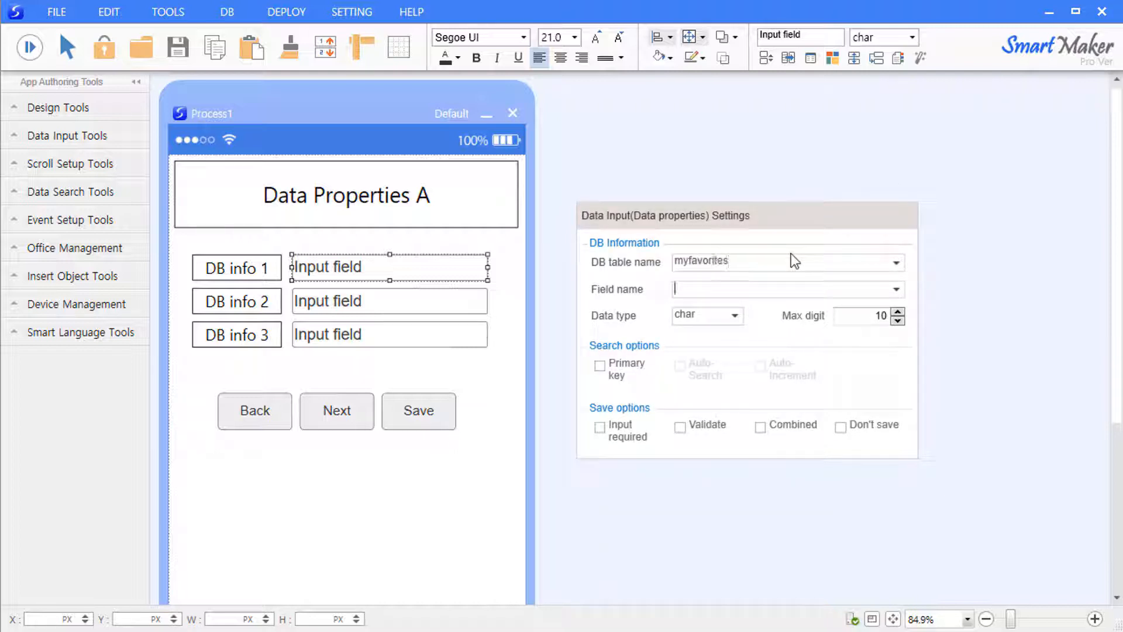
type("menu")
left_click_drag(771, 284, 623, 267)
key("Delete")
left_click_drag(755, 265, 670, 263)
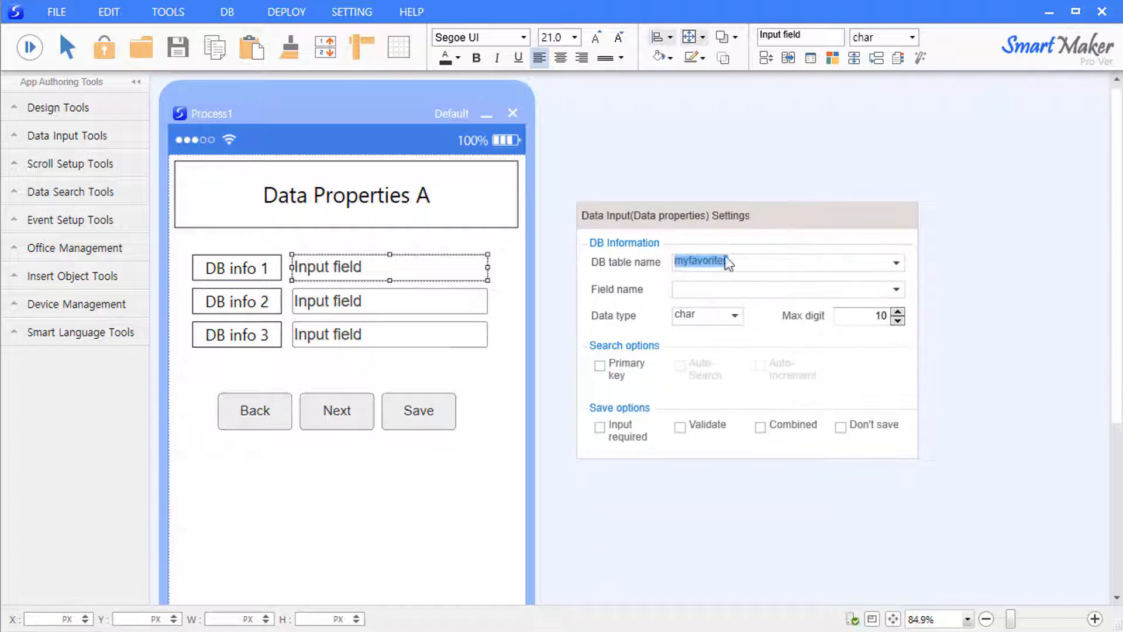
key("Delete")
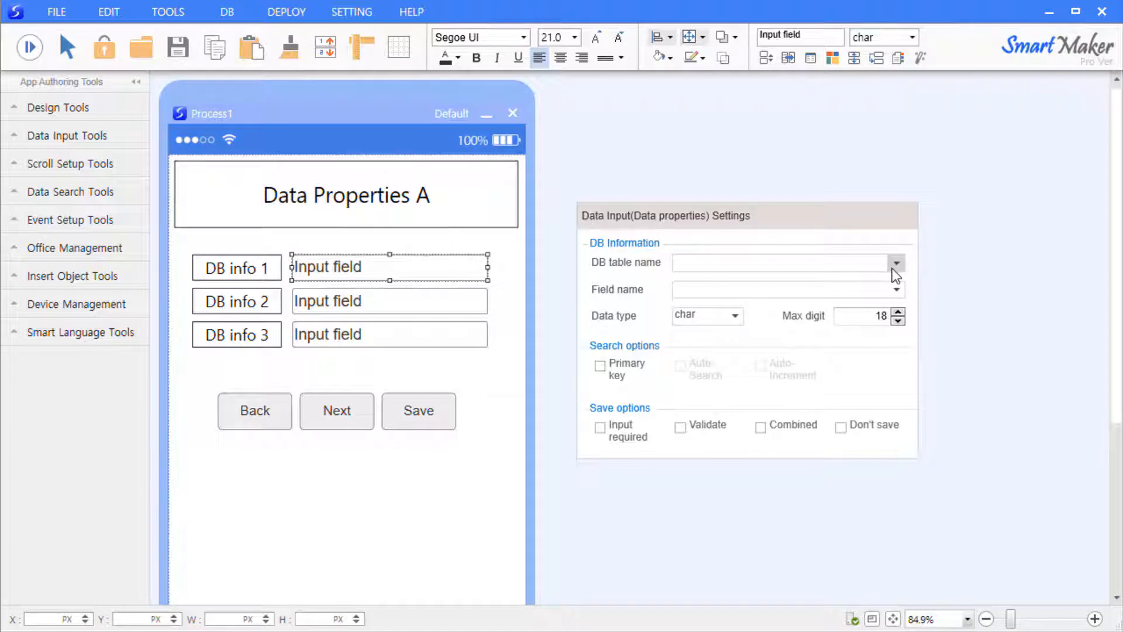
- Choose the myfavorites table from the list, browse its fields, then clear the table name and close
left_click(894, 266)
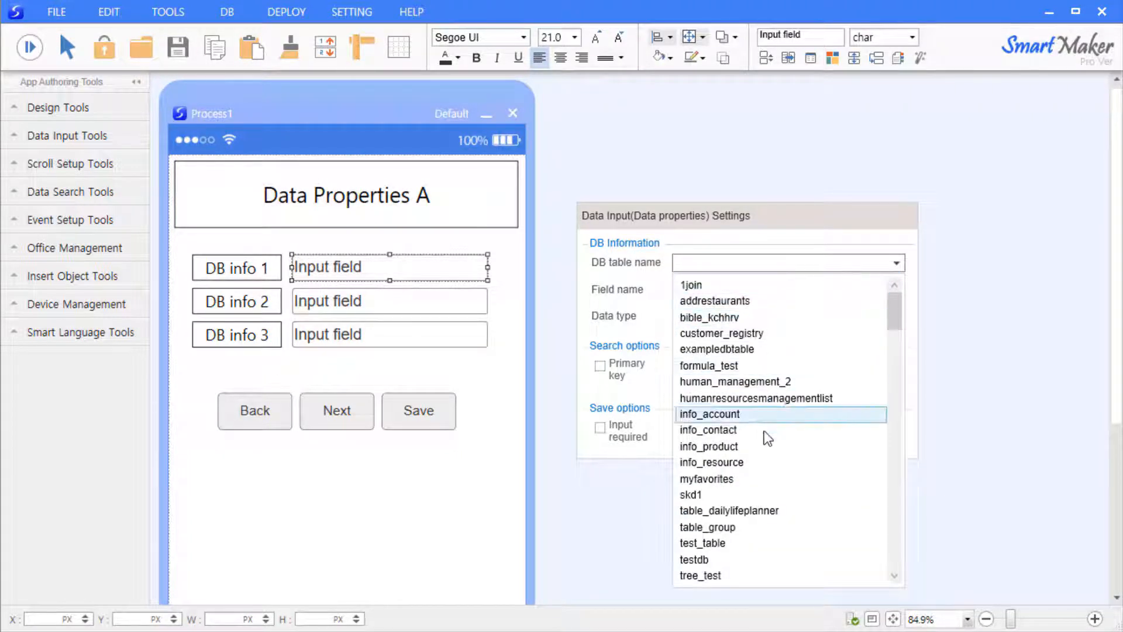
left_click(765, 484)
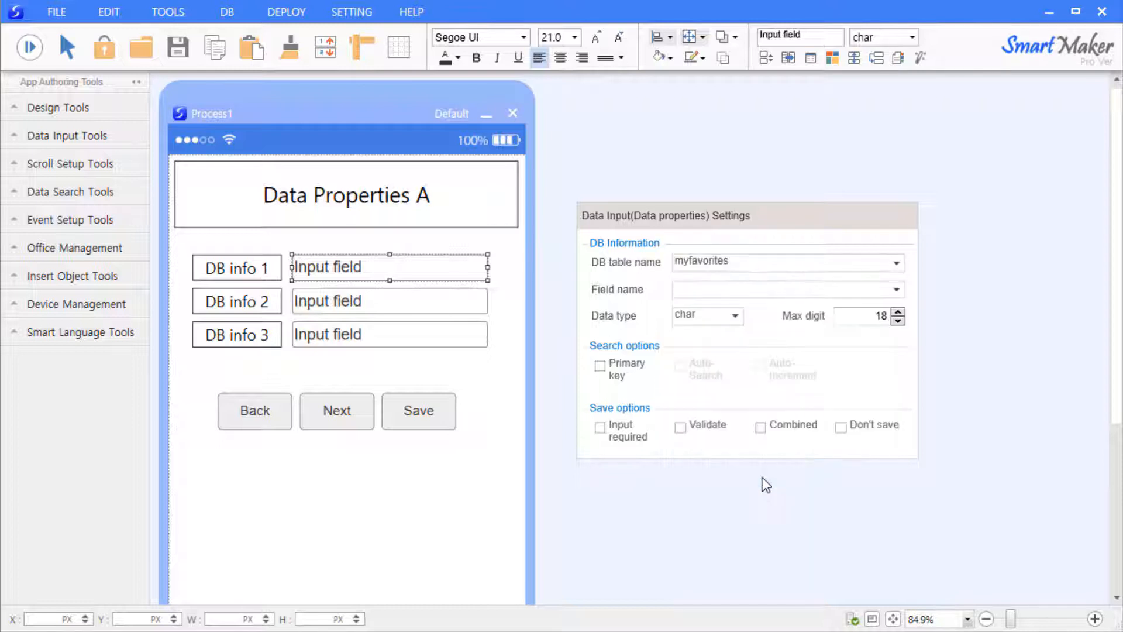
left_click(898, 290)
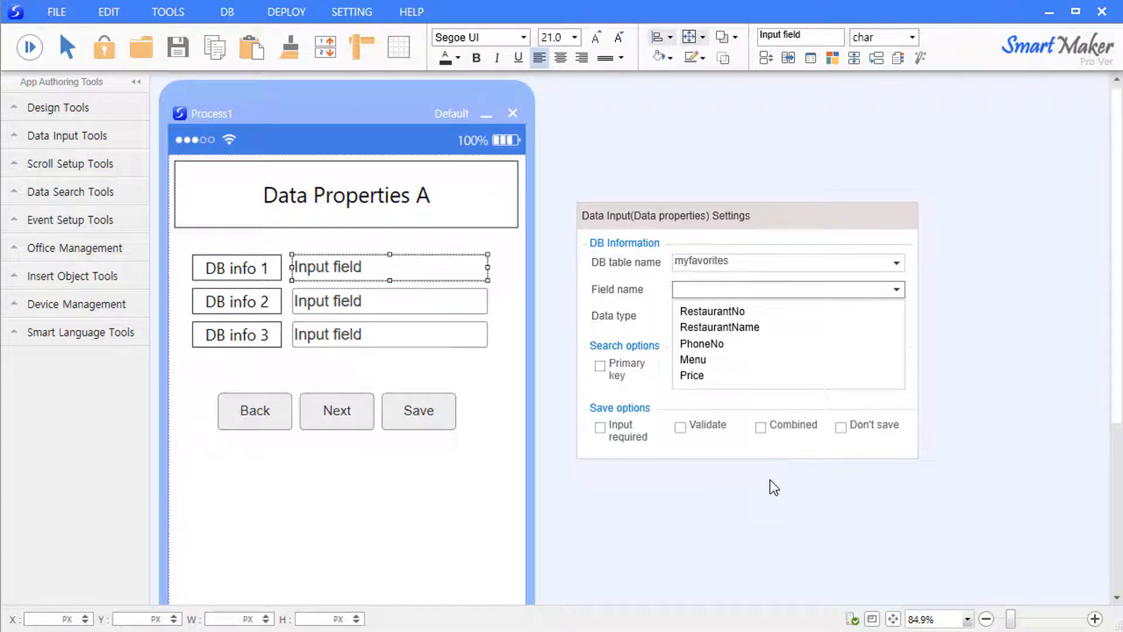
left_click(728, 266)
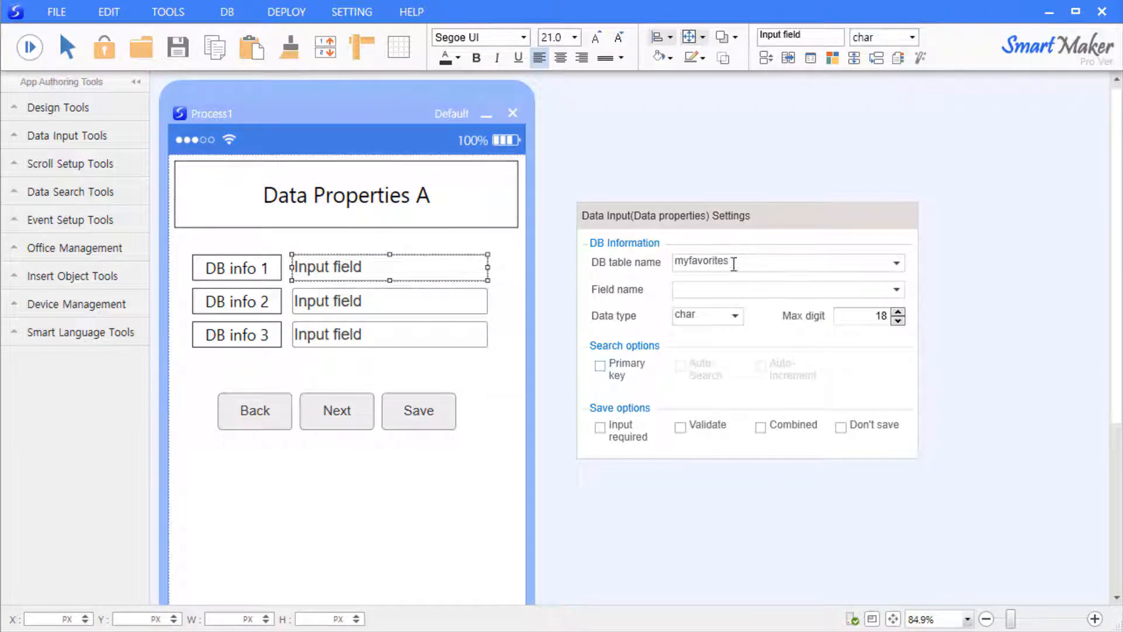
double_click(734, 264)
key("BackSpace")
left_click(577, 303)
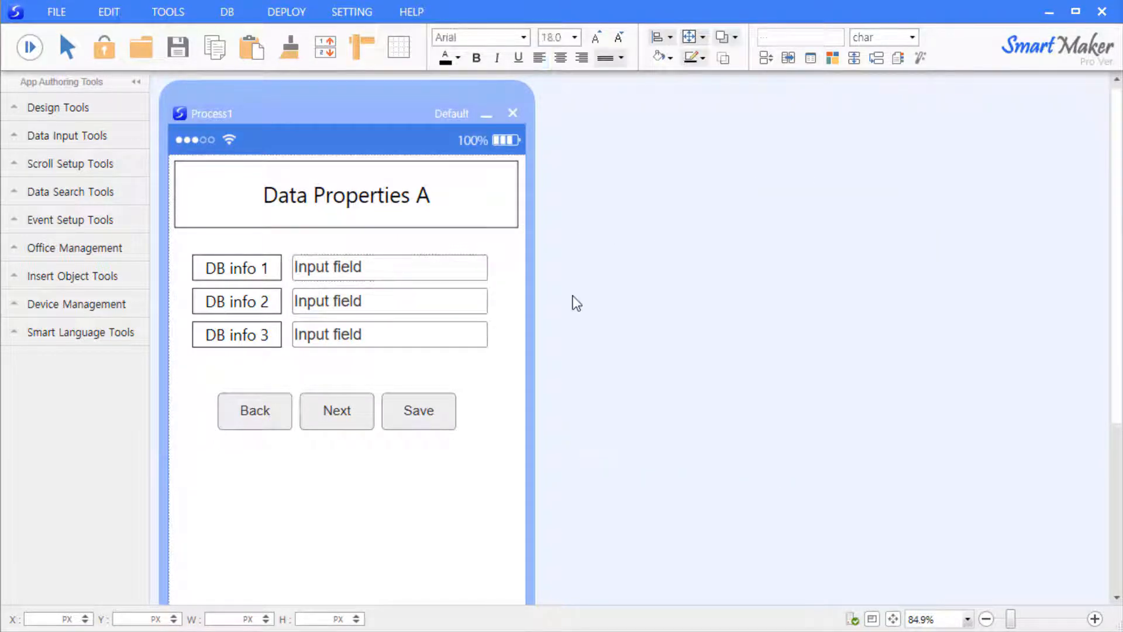
- Replace the first input field's DBinfo1 field name with Customname in its data properties
key("F5")
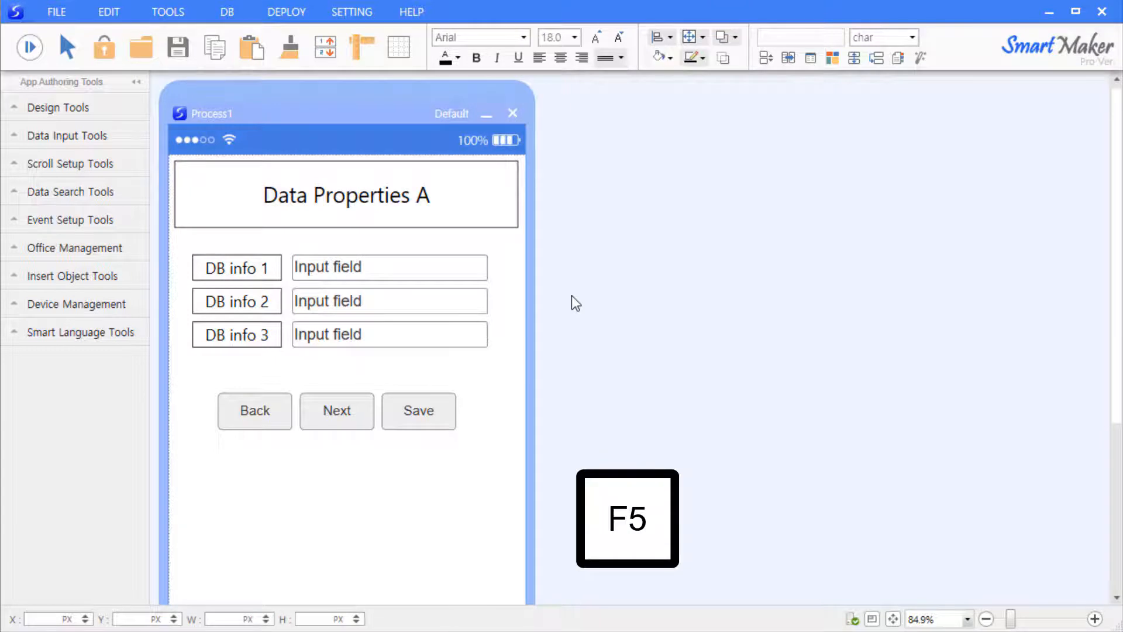
right_click(419, 262)
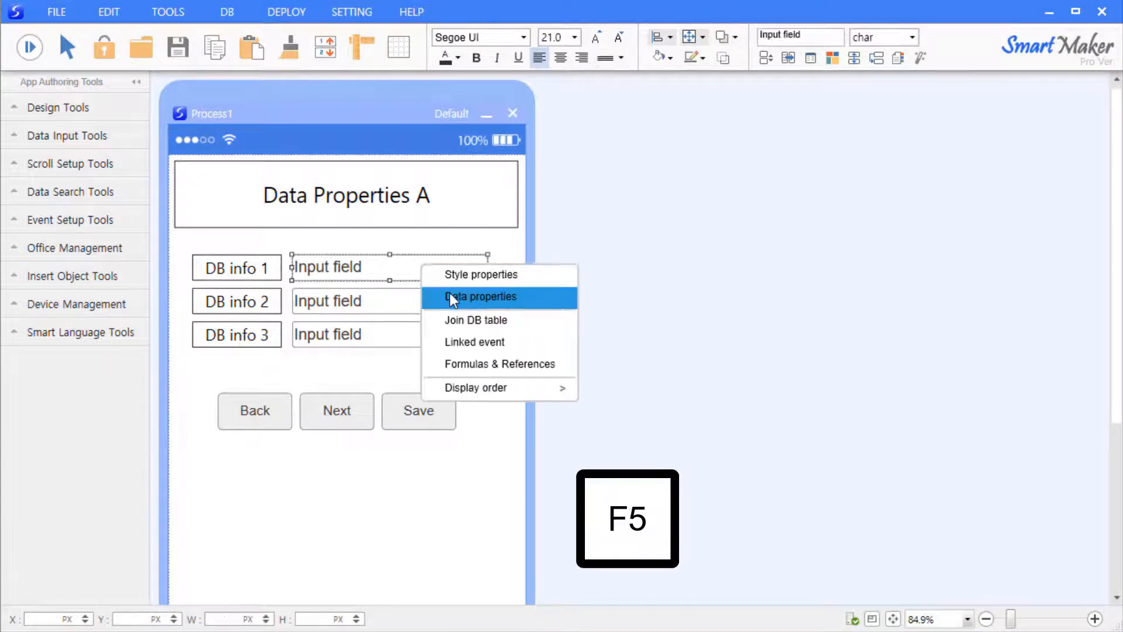
left_click(452, 296)
left_click_drag(552, 295, 643, 251)
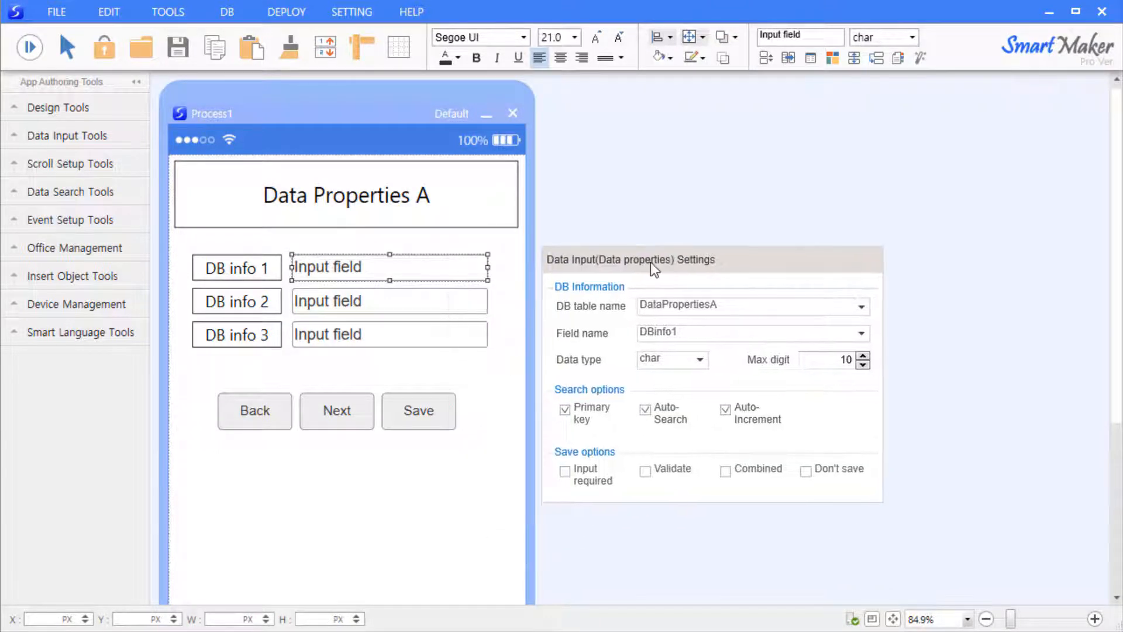
left_click(691, 330)
left_click_drag(749, 304, 795, 296)
left_click(707, 345)
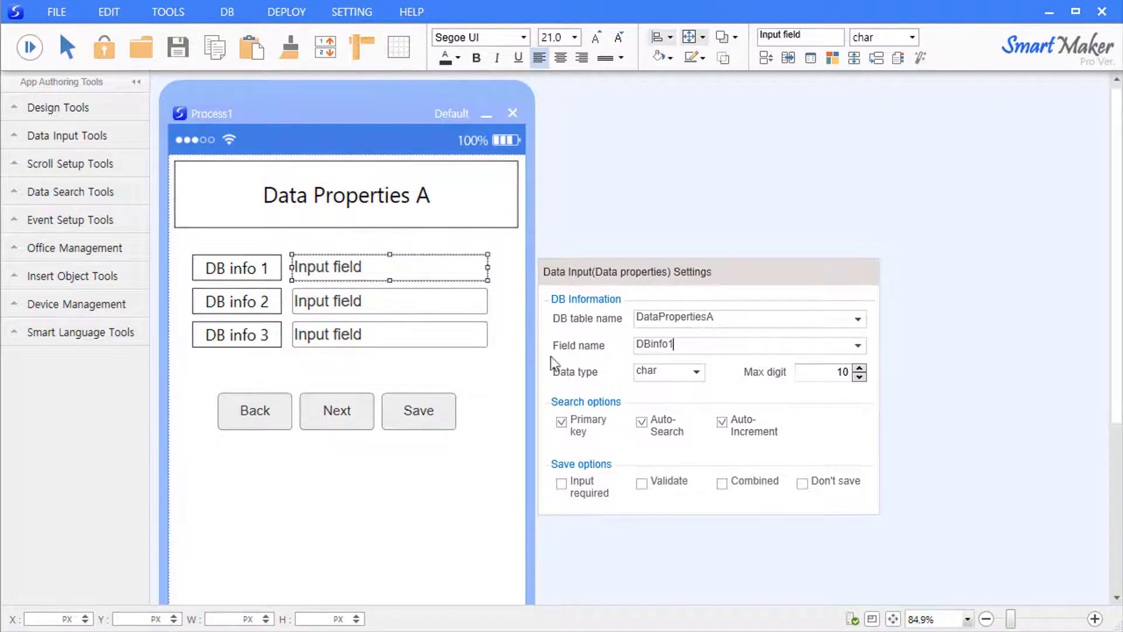
left_click_drag(701, 347, 423, 338)
type("Custom")
key("BackSpace")
key("BackSpace")
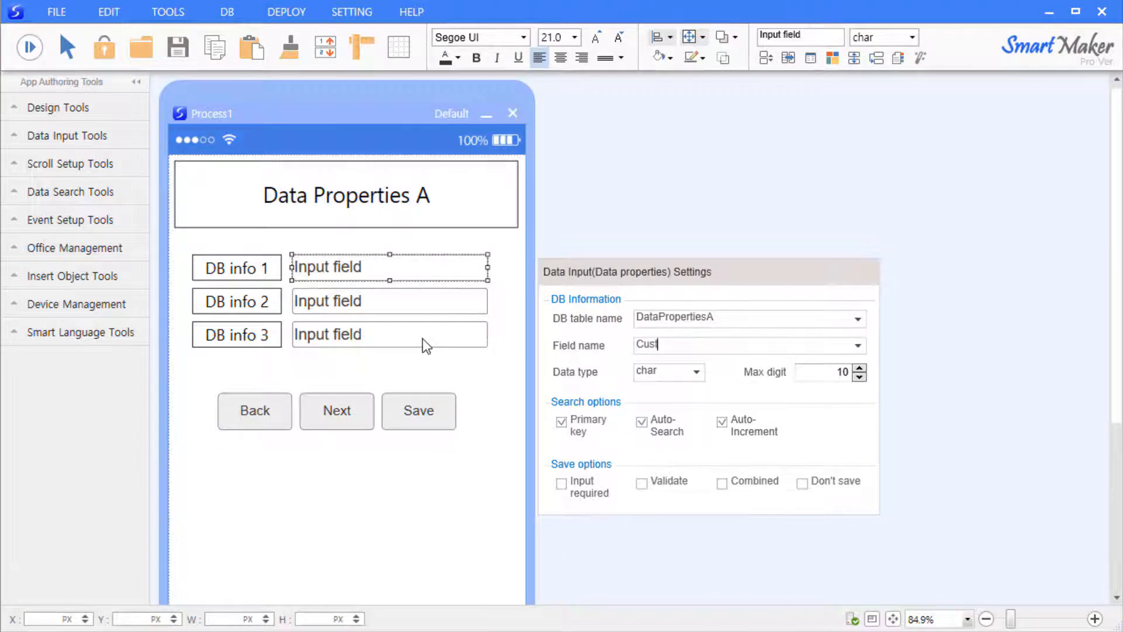
type("omname")
left_click(945, 356)
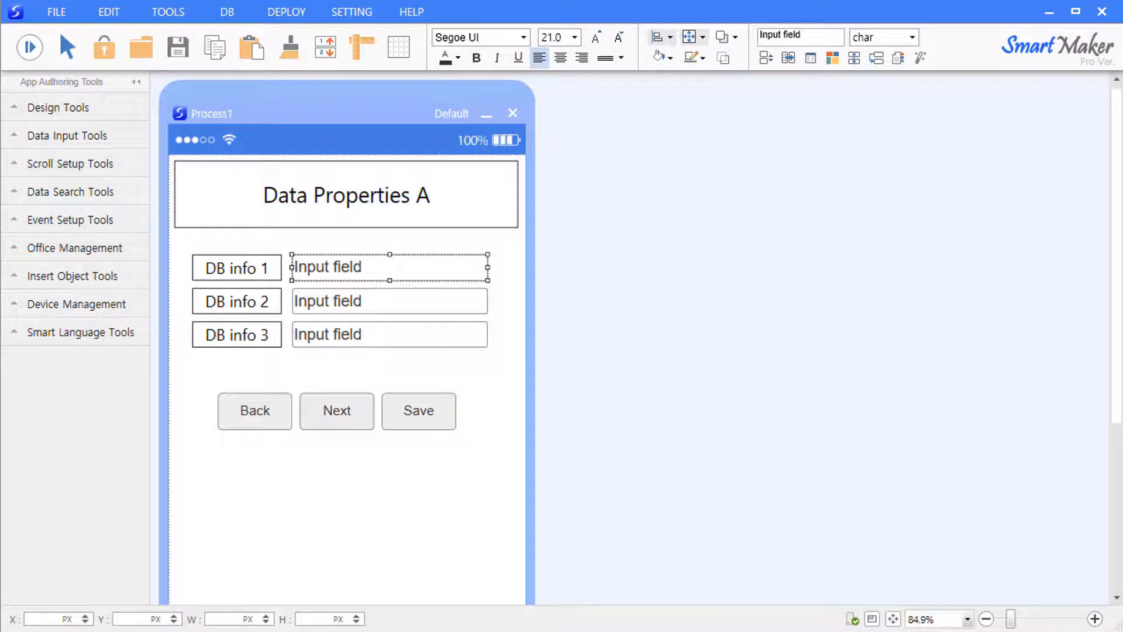
left_click(469, 384)
- Review the DataPropertiesA diagram (Customname, DBinfo2, DBinfo3) in the F10 table design and apply it
key("F10")
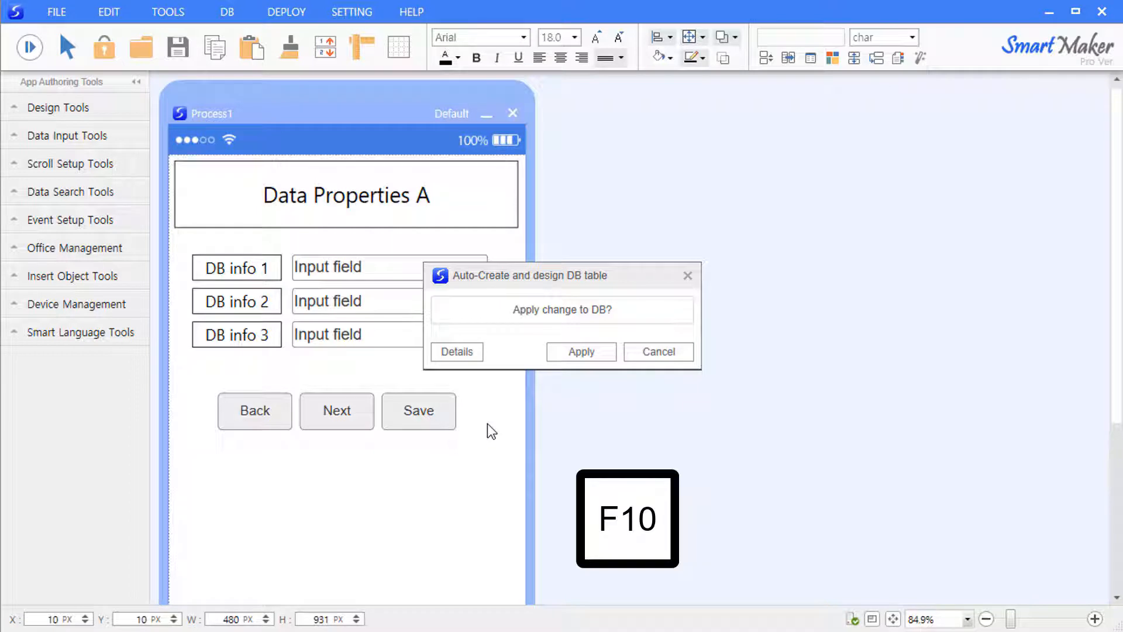
left_click(460, 351)
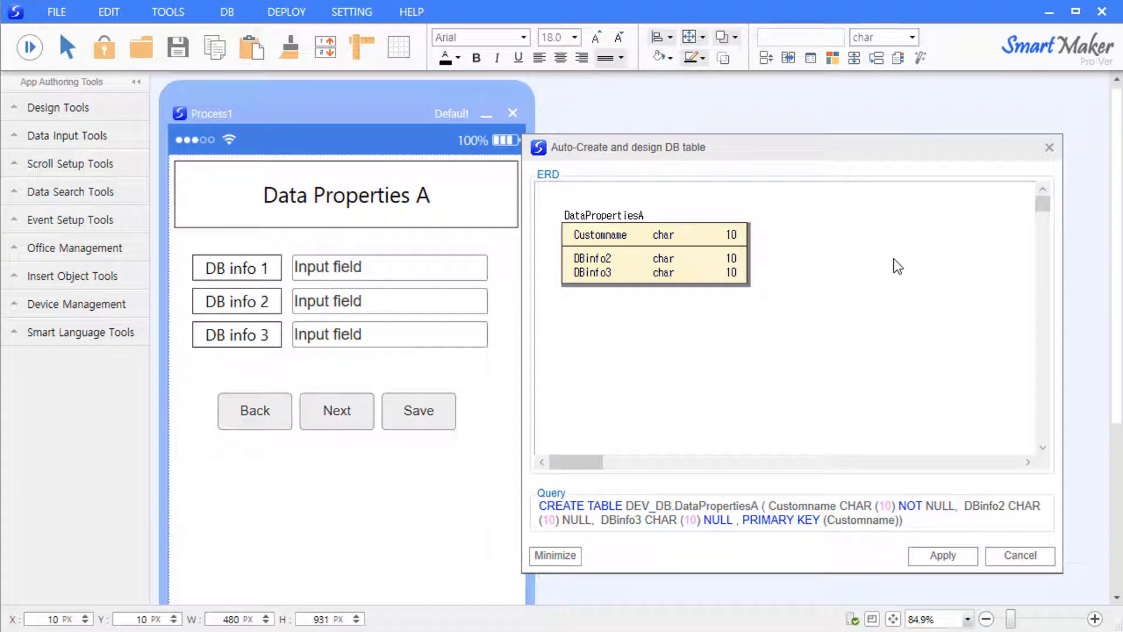
left_click(600, 235)
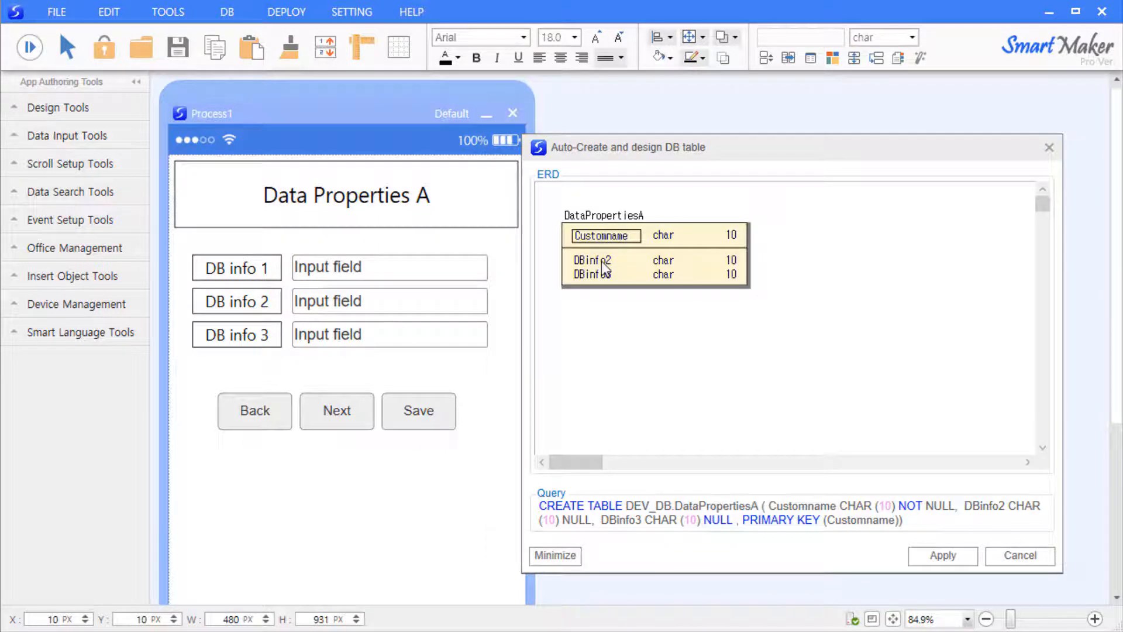
left_click(578, 258)
left_click(580, 272)
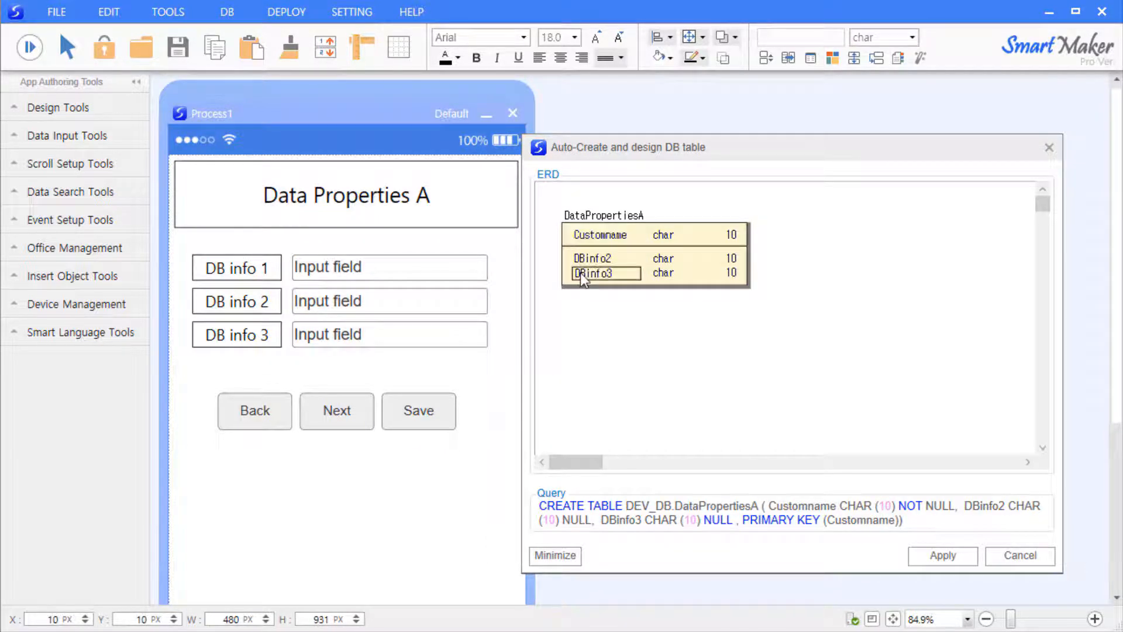
left_click(641, 314)
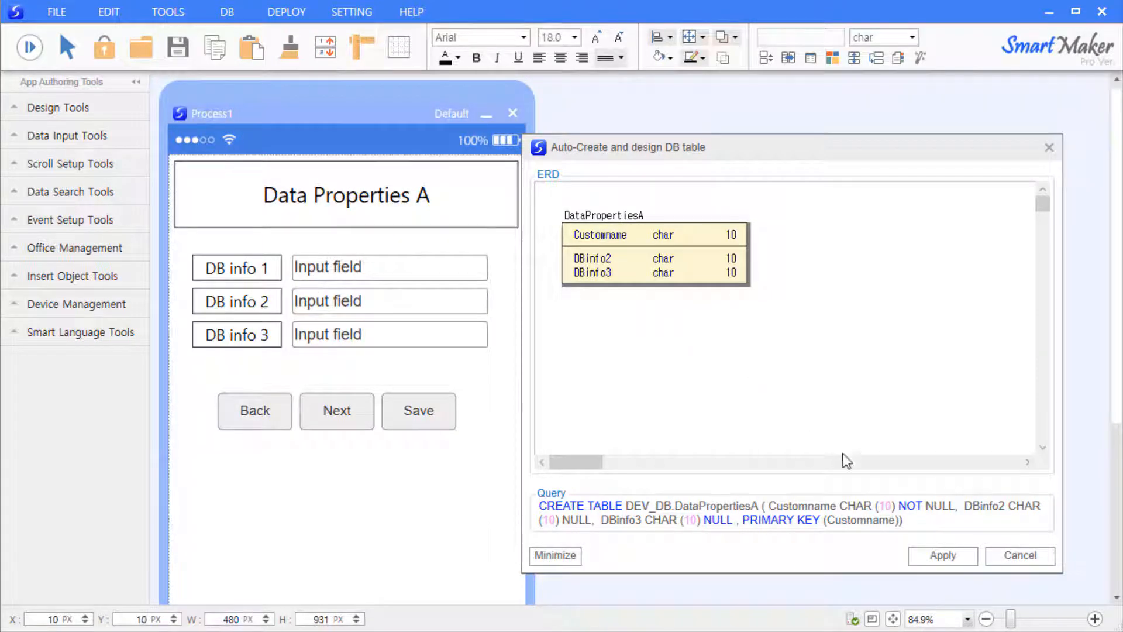
left_click(930, 555)
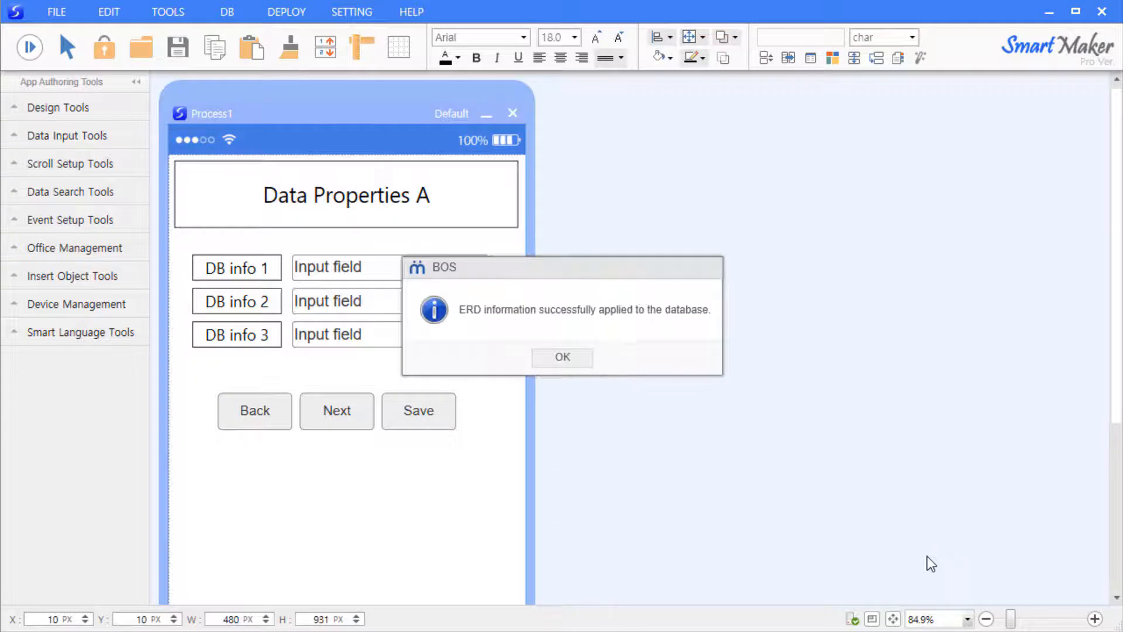
left_click(576, 357)
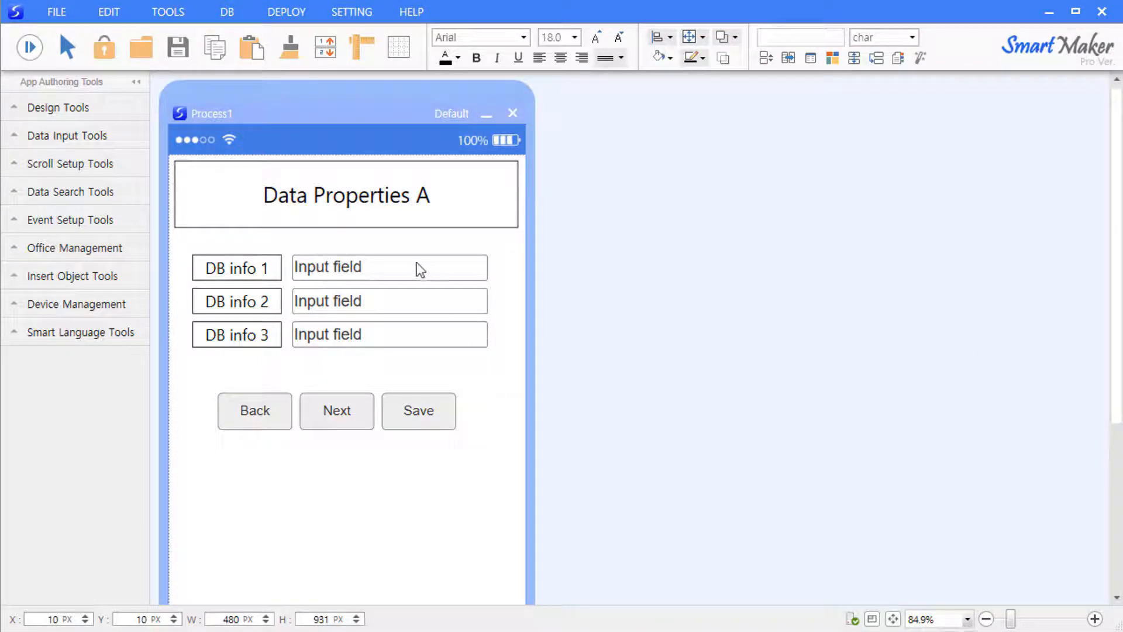
- Set the second input field's DBinfo2 data type to int in its data properties
right_click(396, 301)
left_click(458, 334)
left_click_drag(555, 356, 738, 235)
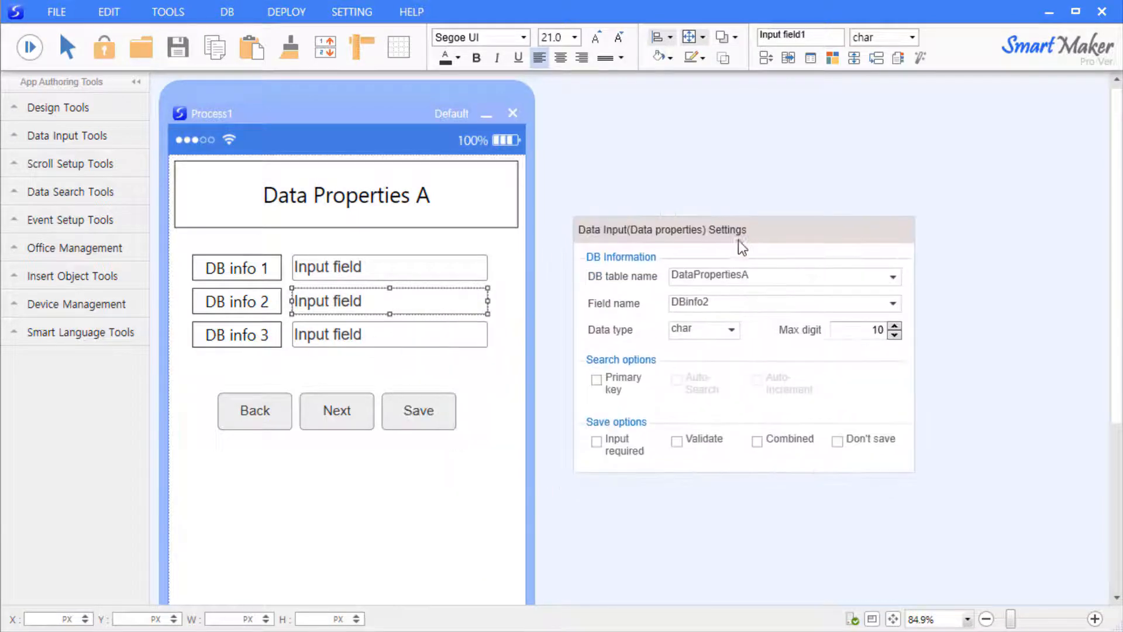
left_click(729, 331)
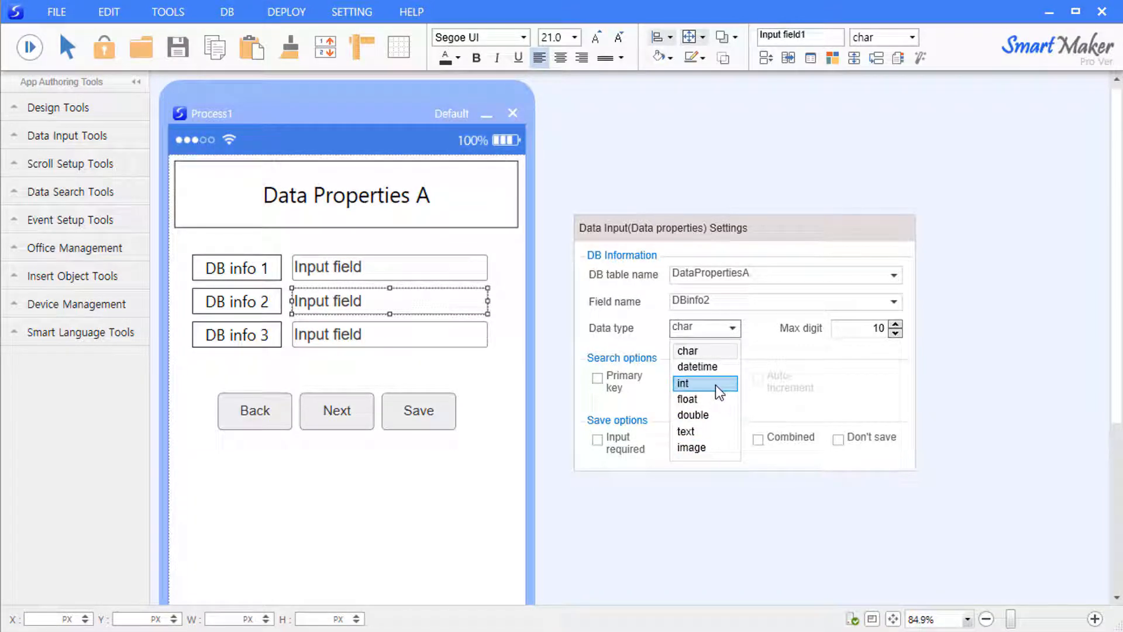
left_click(714, 385)
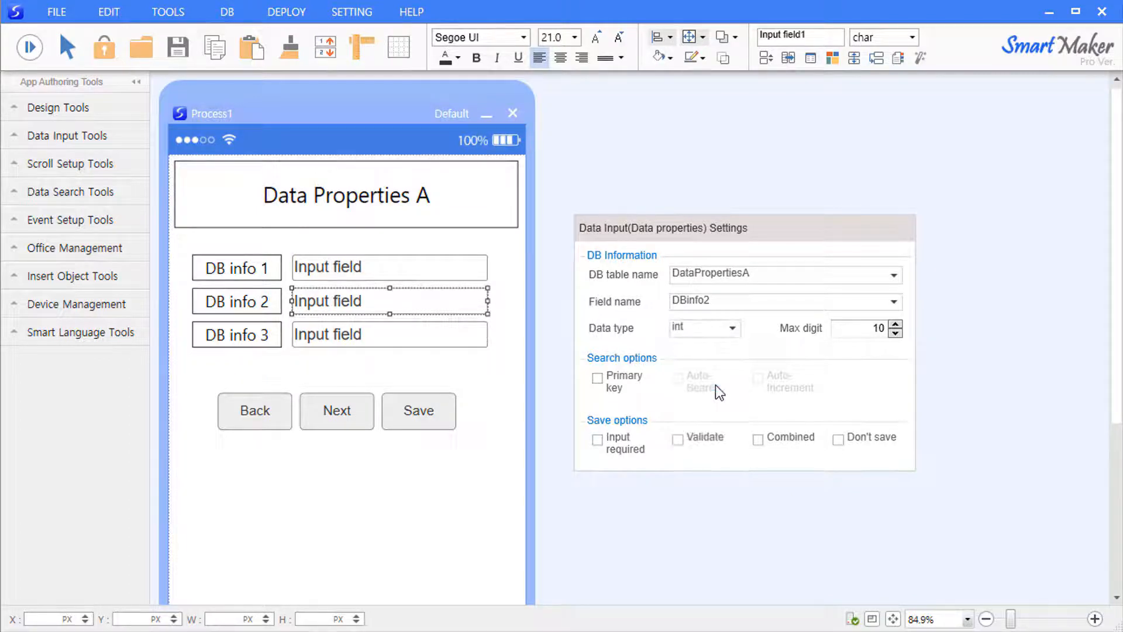
left_click(555, 263)
left_click(477, 357)
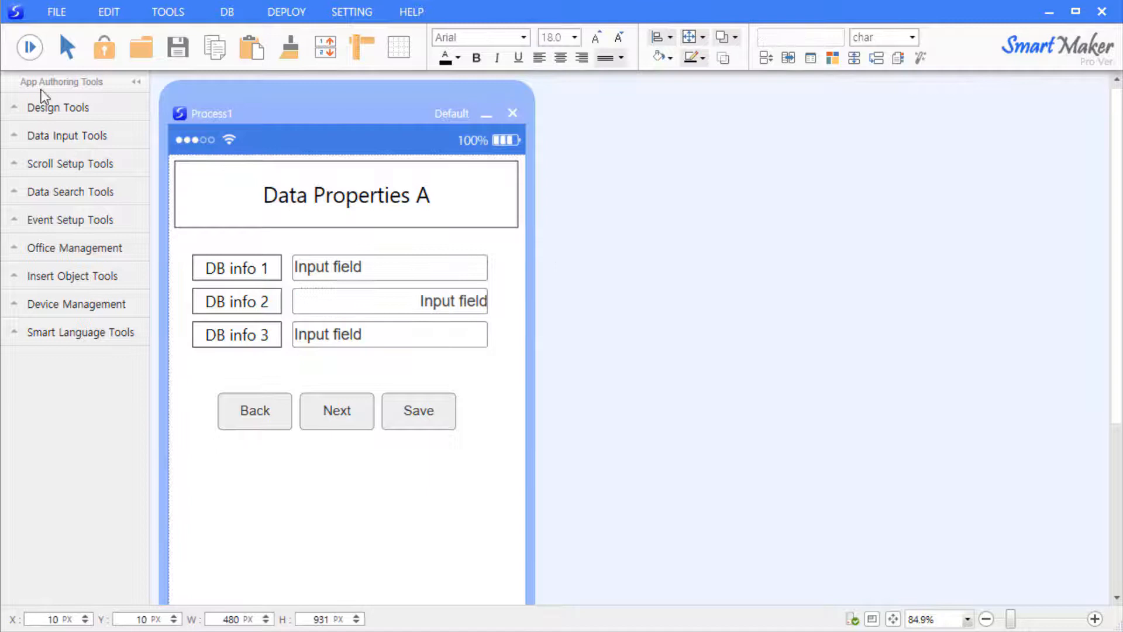
- Preview the form and test entering 1,000,000 and then 123456789 in DB info 2
left_click(29, 47)
left_click(461, 304)
type("1,000")
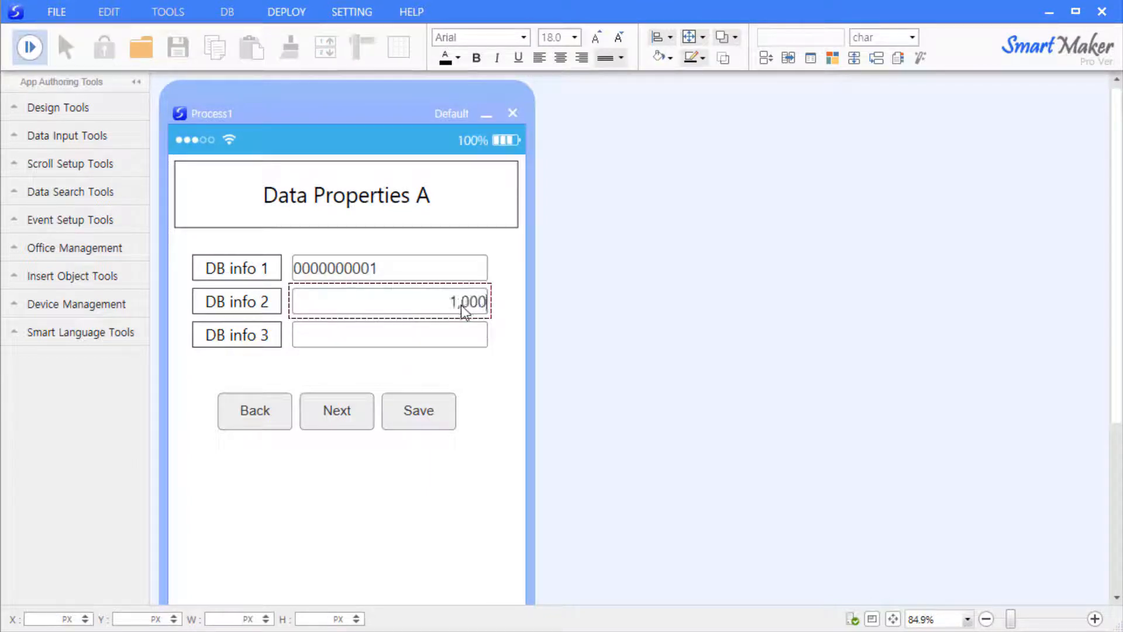
type(",000")
left_click_drag(381, 304, 532, 304)
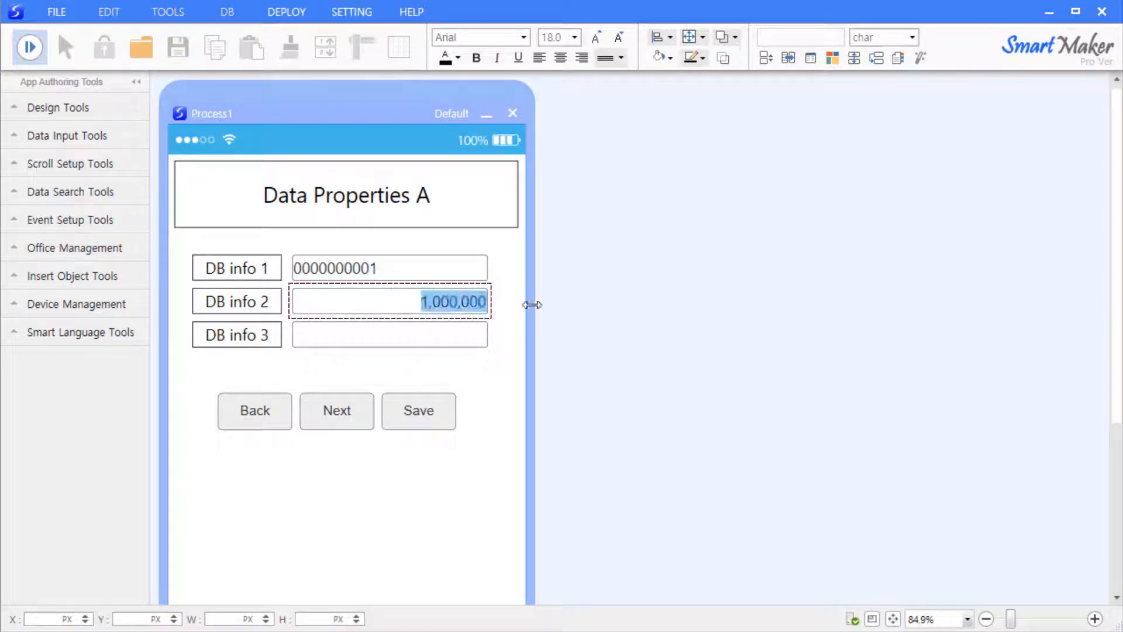
type("123456789")
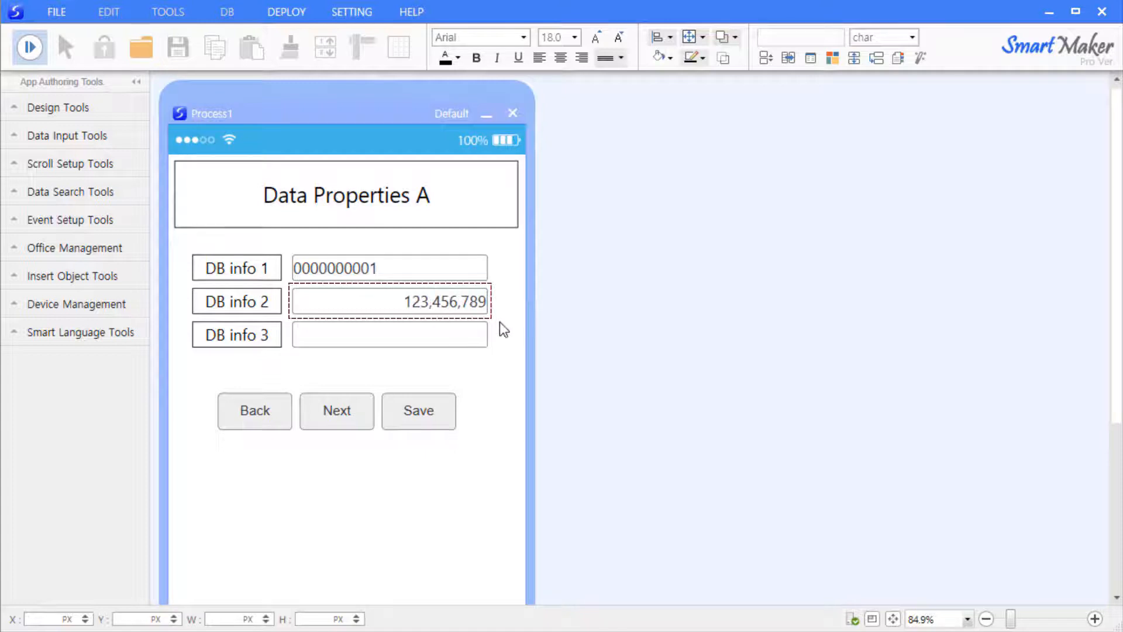
- Set DB info 2's maximum digit count to 20 in its data properties
right_click(435, 299)
left_click(455, 332)
left_click_drag(556, 336, 665, 244)
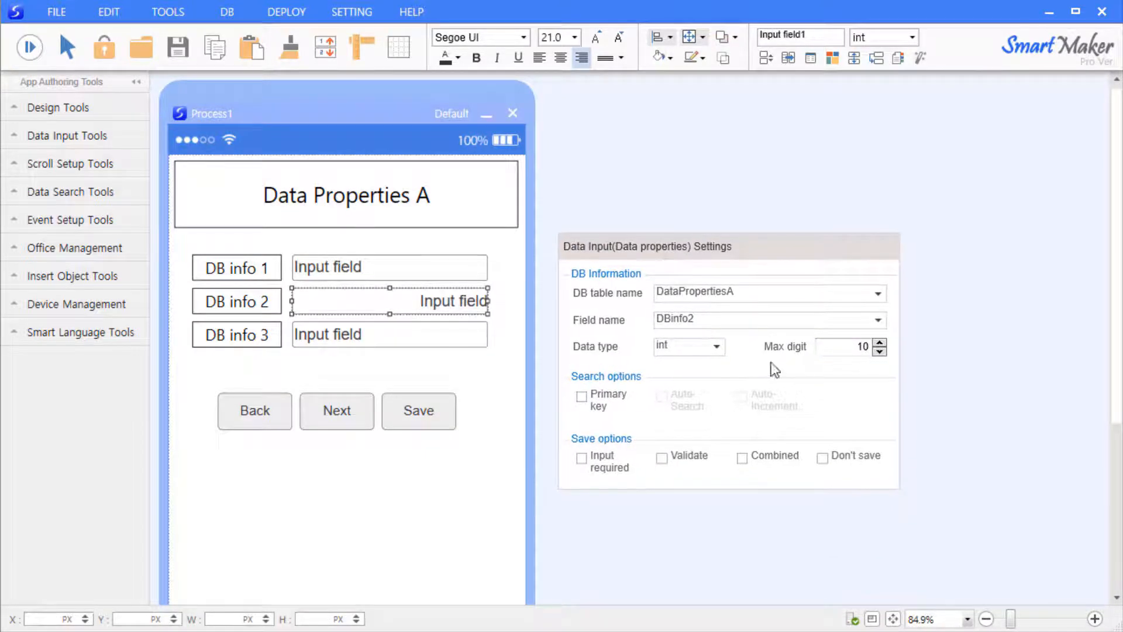
left_click(879, 343)
left_click(880, 343)
left_click(879, 342)
left_click(879, 343)
left_click(879, 343)
double_click(845, 347)
key("BackSpace")
type("20")
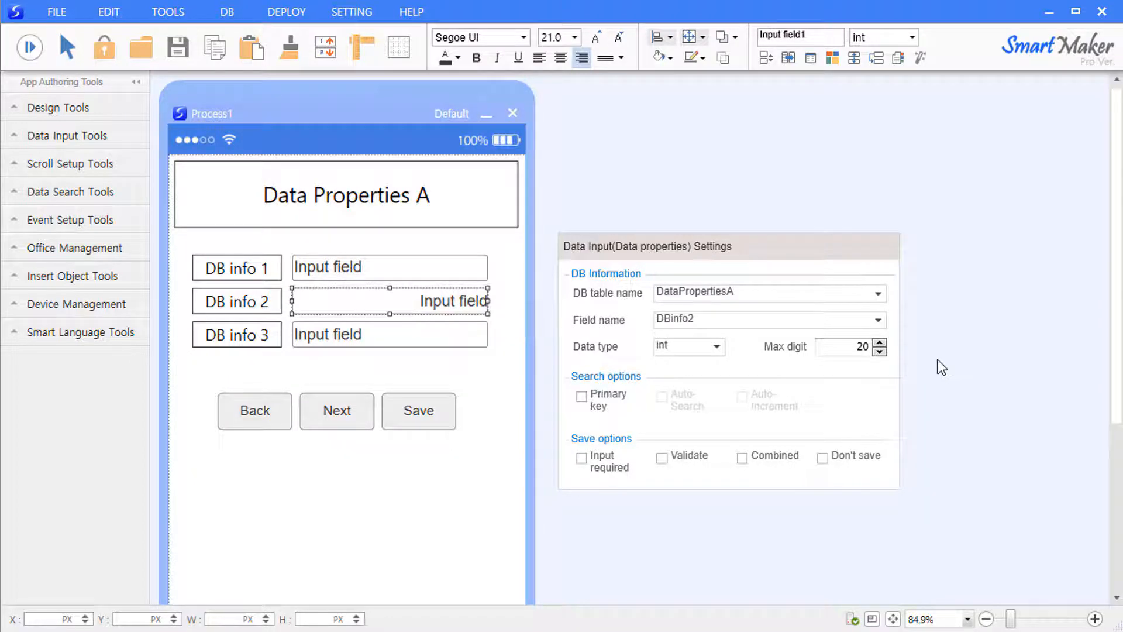
left_click(937, 361)
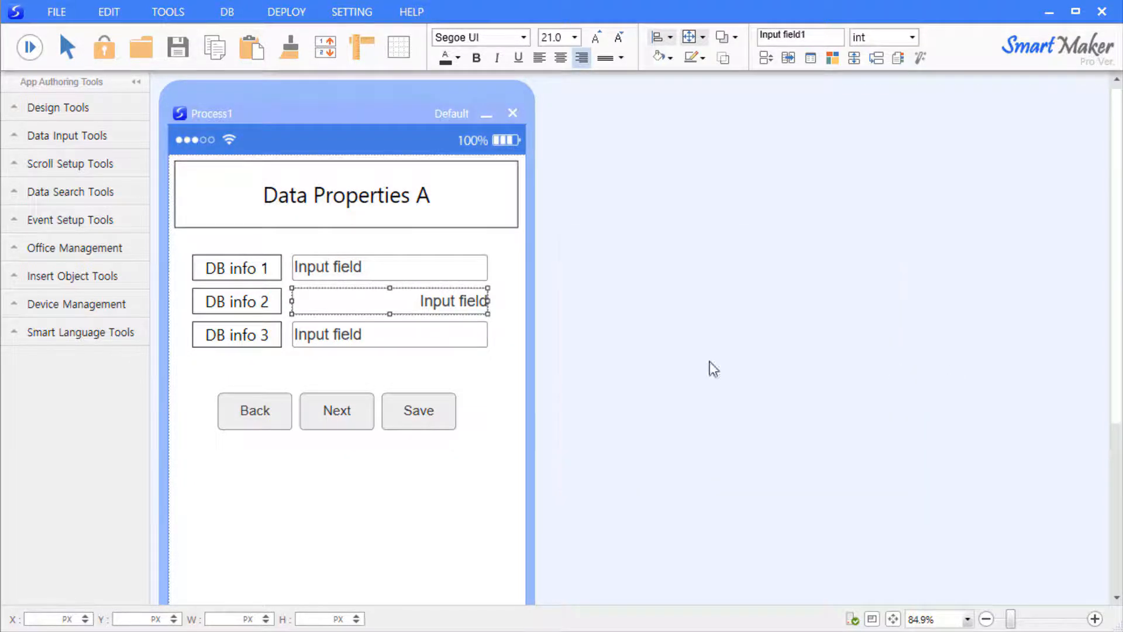
- Nudge the DB info 2 field's size and accept applying the change to the database
left_click(516, 299)
left_click(484, 300)
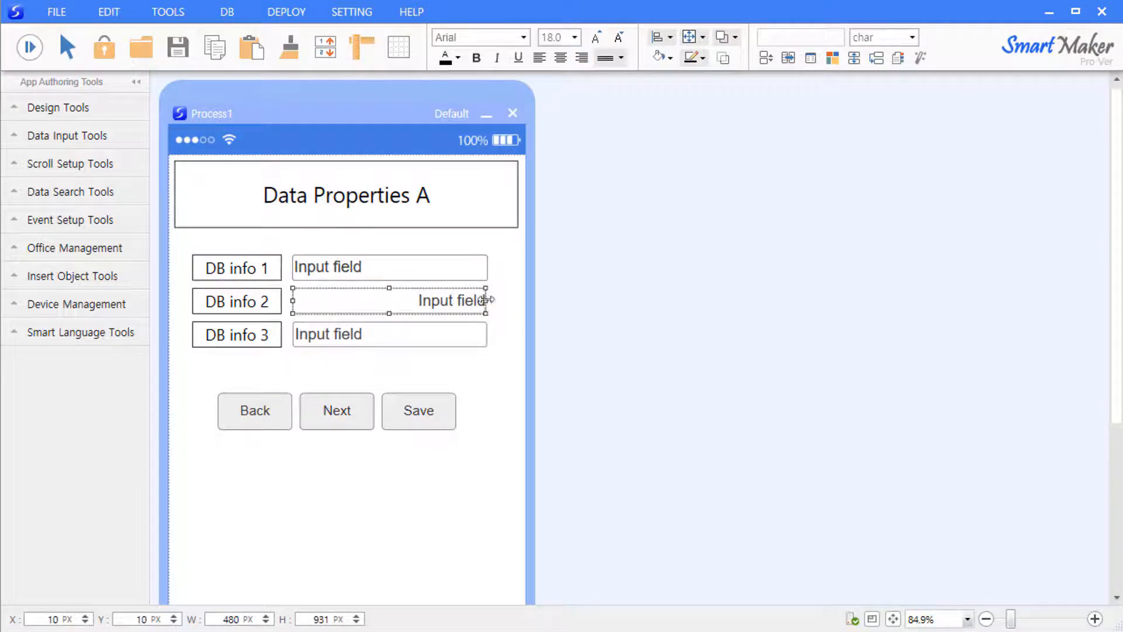
mouse_move(486, 299)
left_mouse_down()
mouse_move(395, 296)
mouse_move(487, 300)
left_mouse_up()
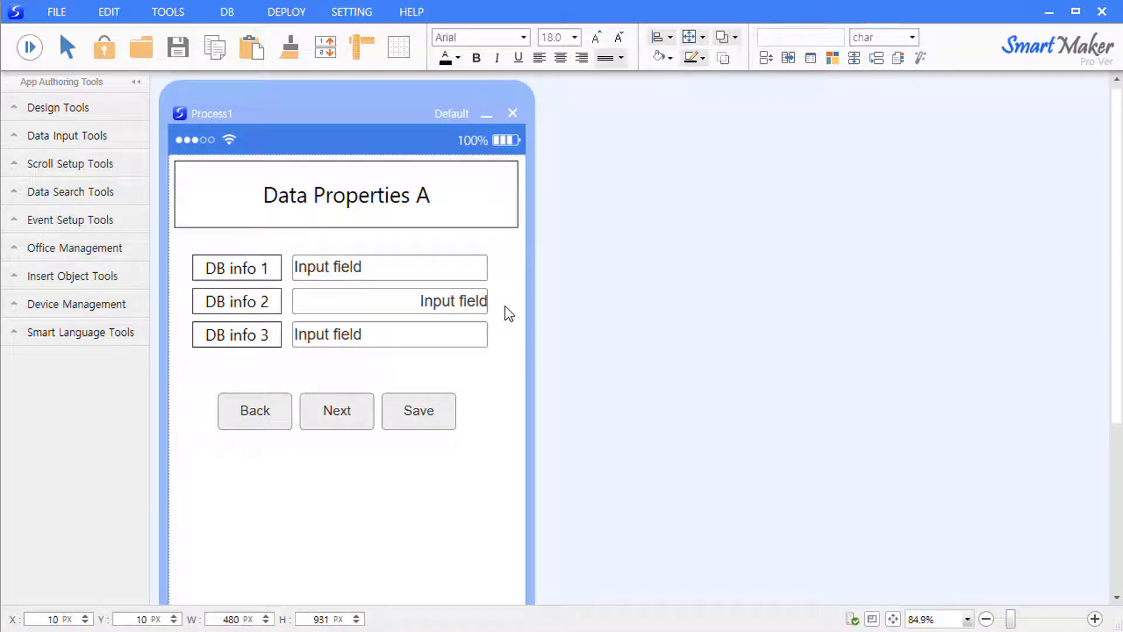
left_click(599, 367)
left_click(462, 353)
left_click_drag(613, 287, 683, 52)
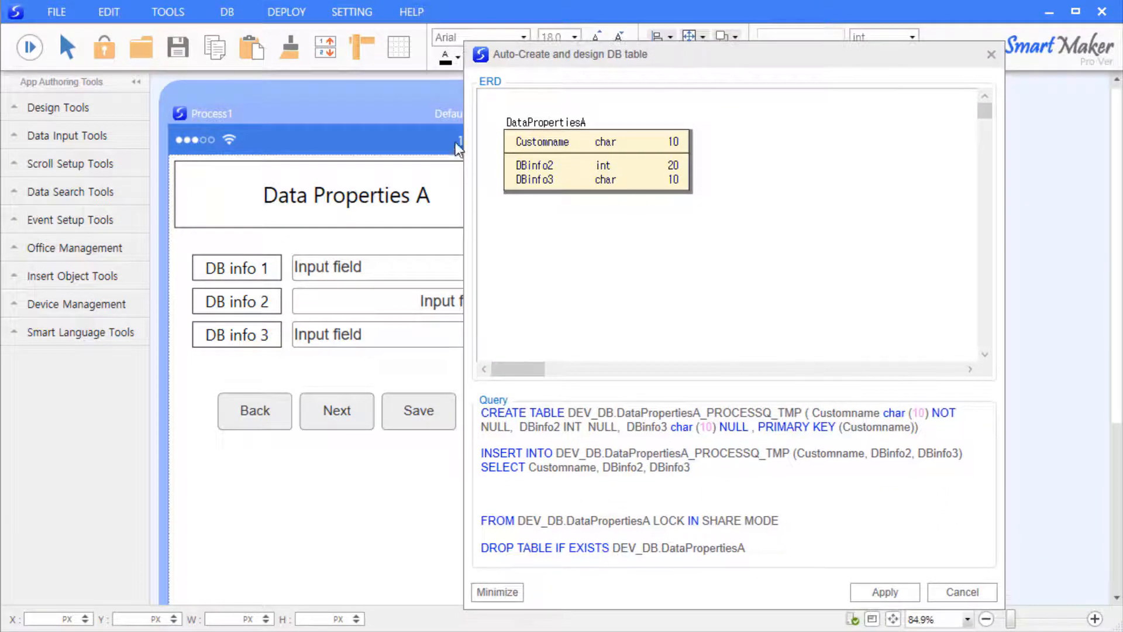
- Check DBinfo2 as int with length 20 in the diagram and apply the table design
left_click(535, 165)
left_click(626, 166)
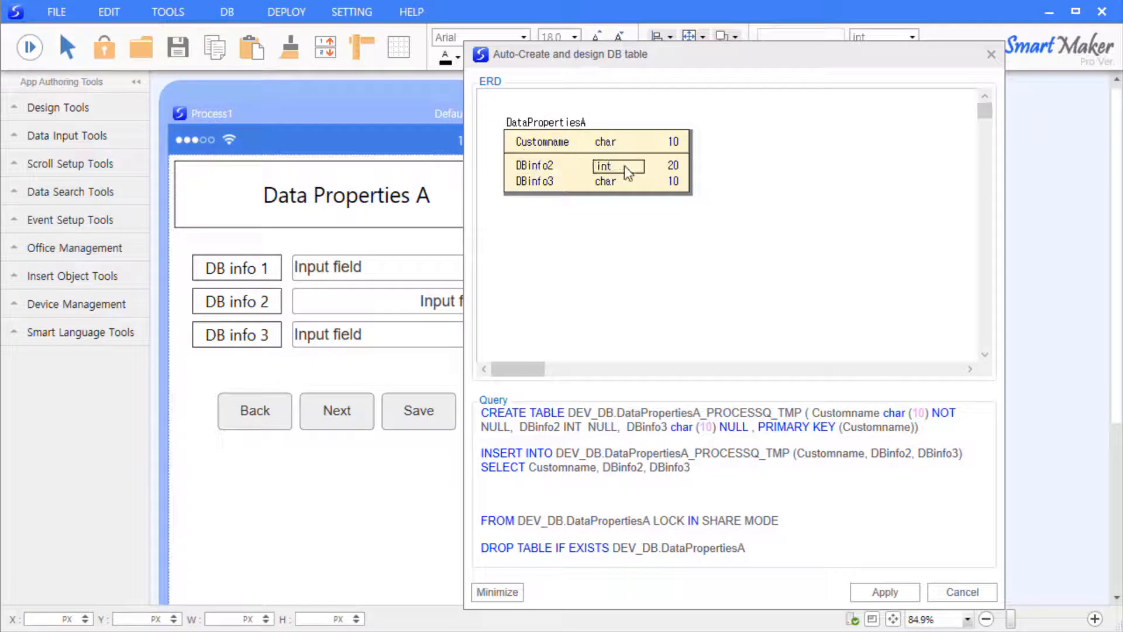
left_click(678, 167)
left_click(731, 191)
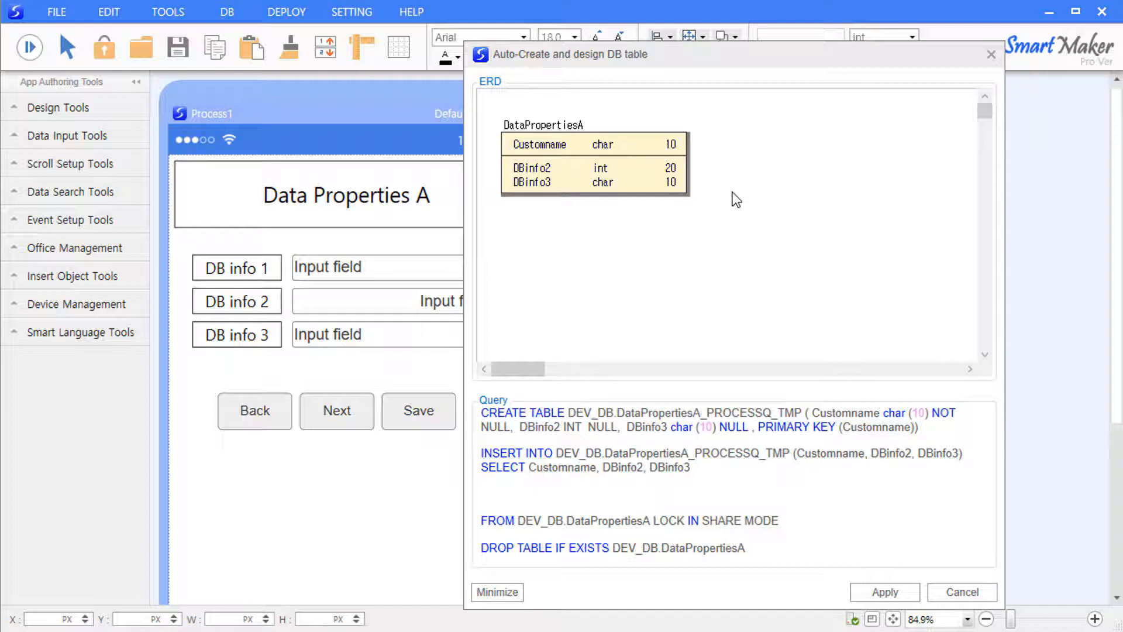
left_click(884, 593)
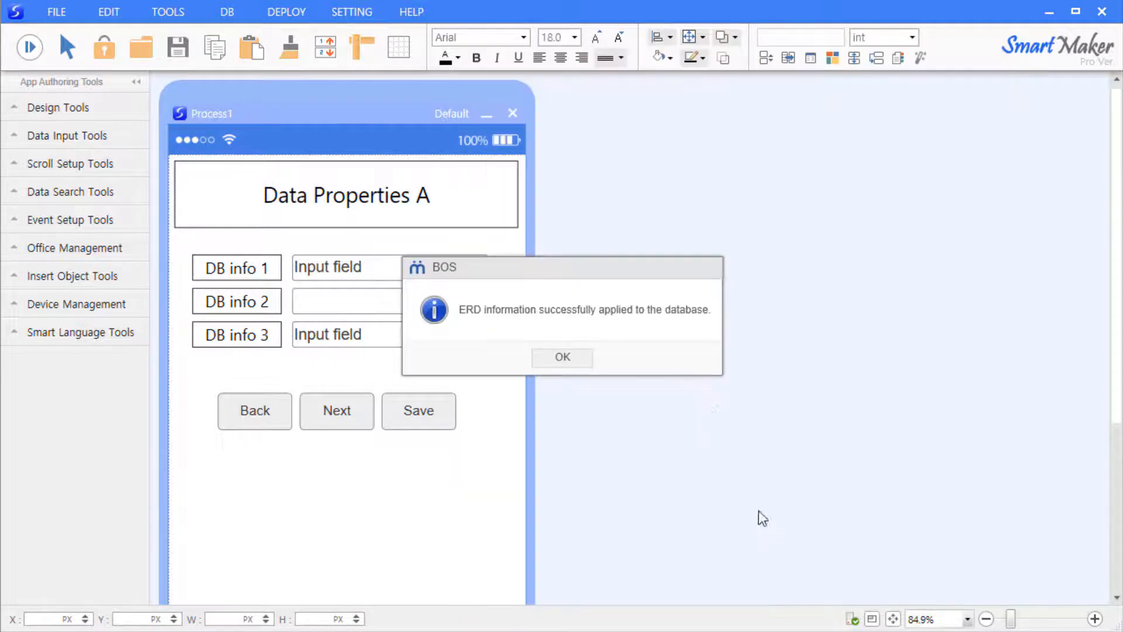
left_click(579, 358)
right_click(456, 267)
left_click(521, 321)
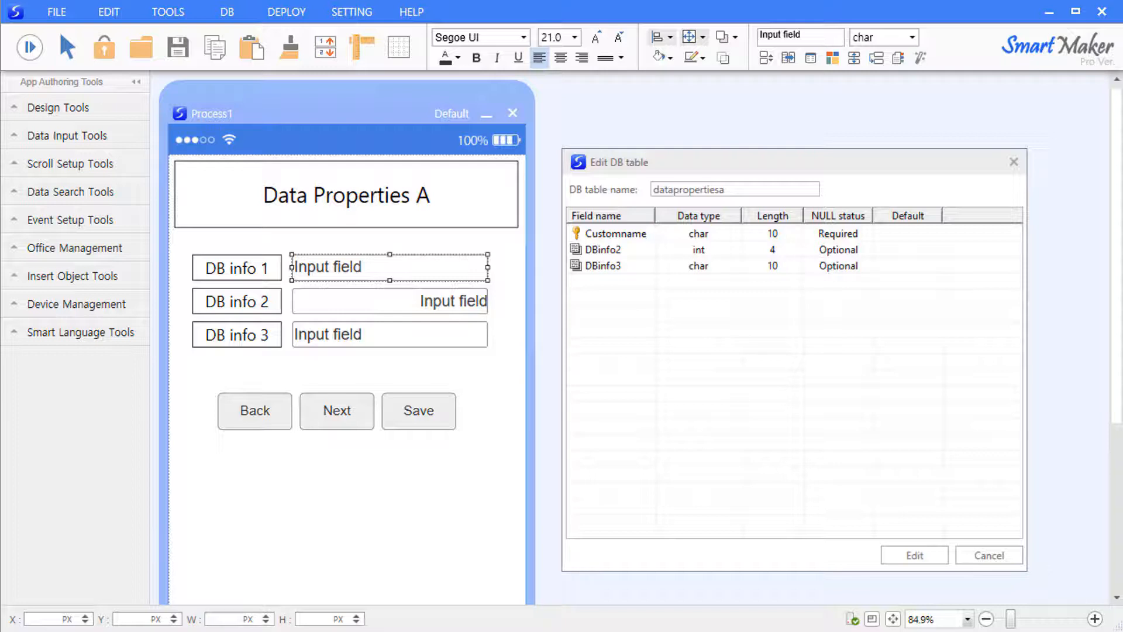
left_click(504, 307)
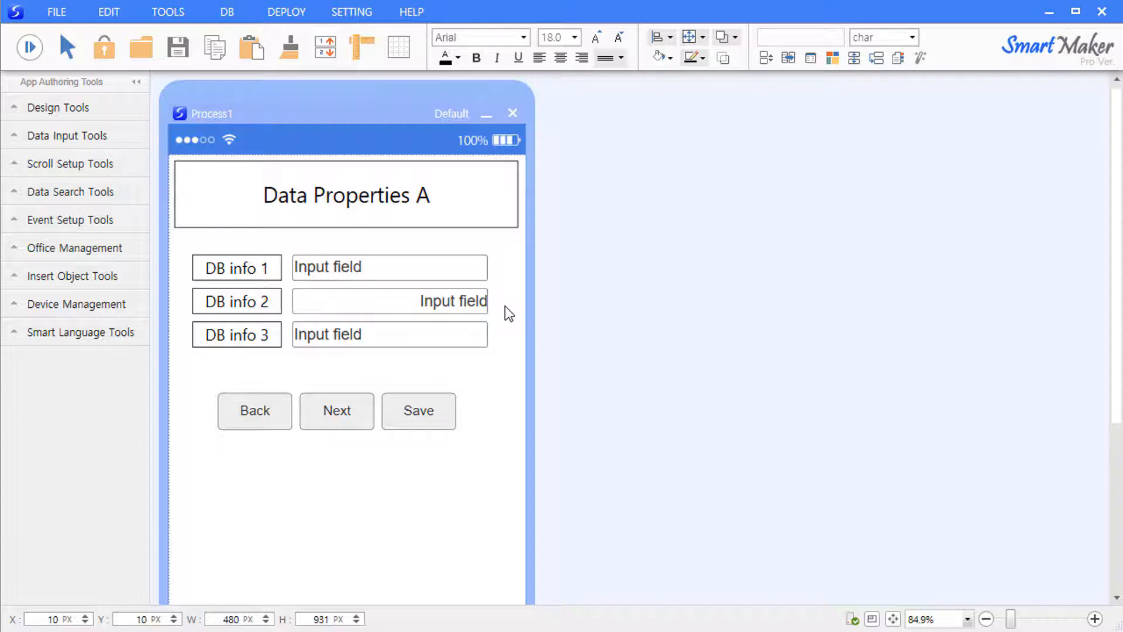
double_click(458, 272)
left_click_drag(658, 311, 731, 223)
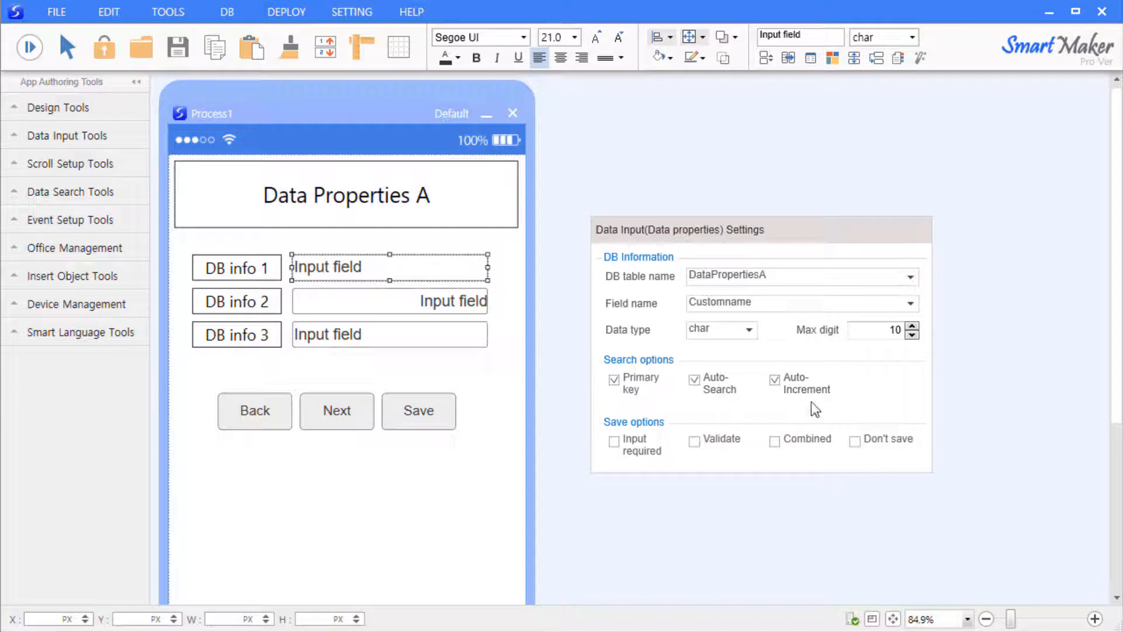
left_click(633, 384)
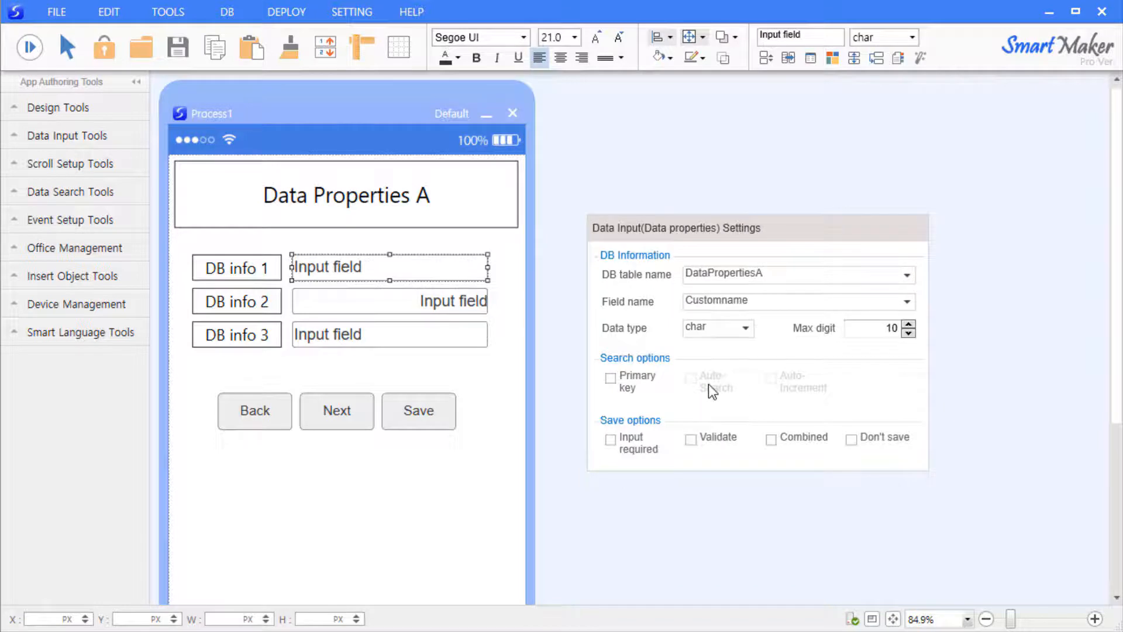
left_click(620, 383)
left_click(701, 386)
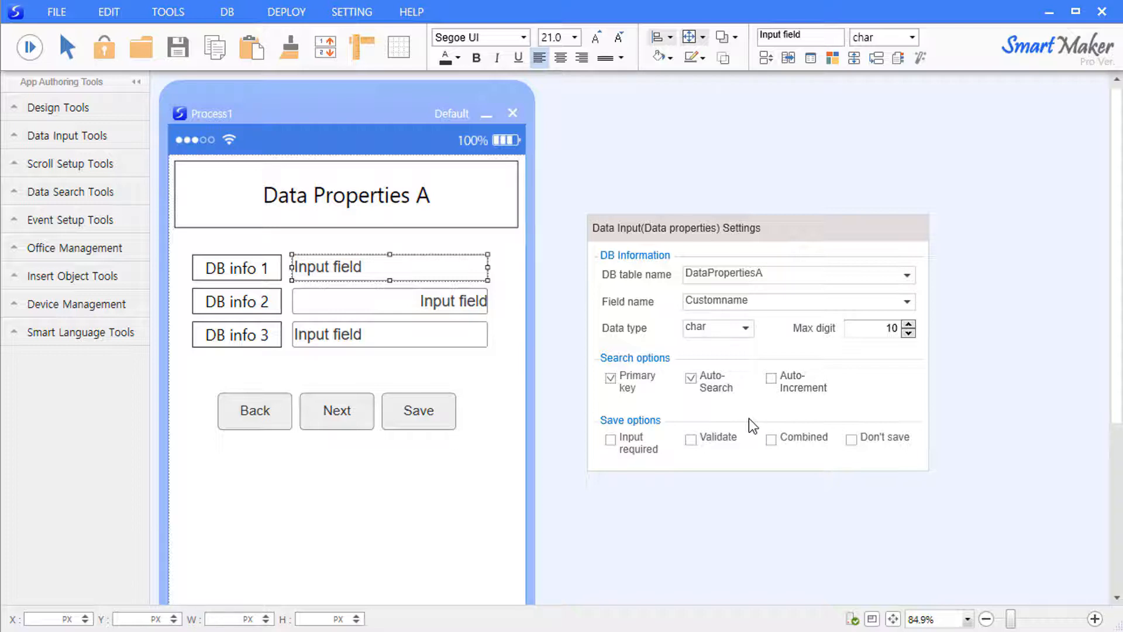
left_click(799, 389)
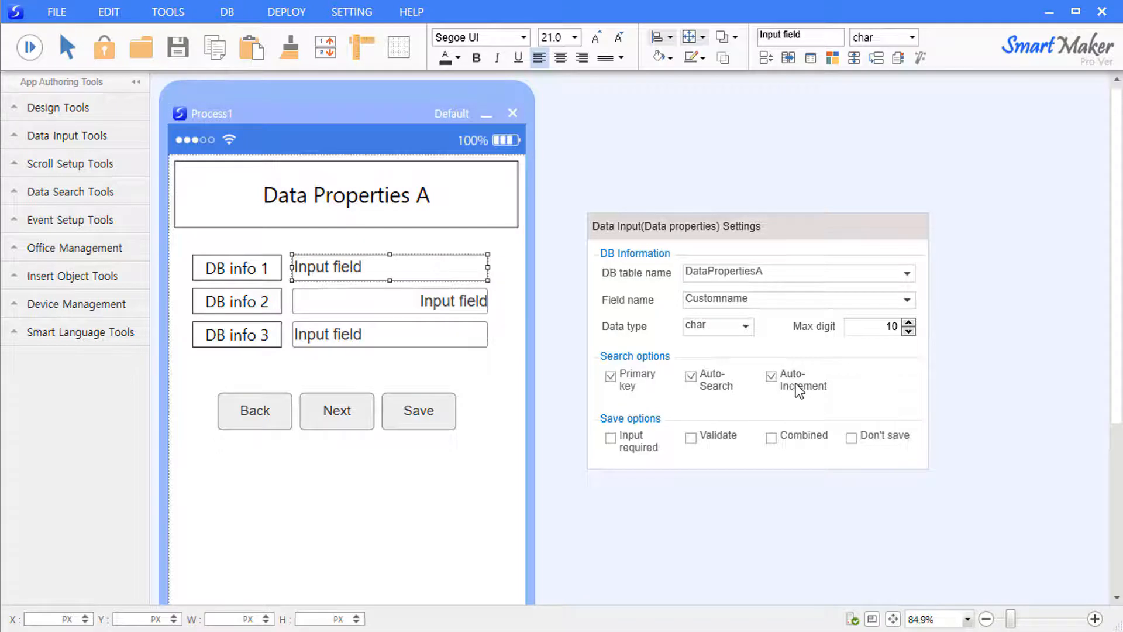
left_click(507, 312)
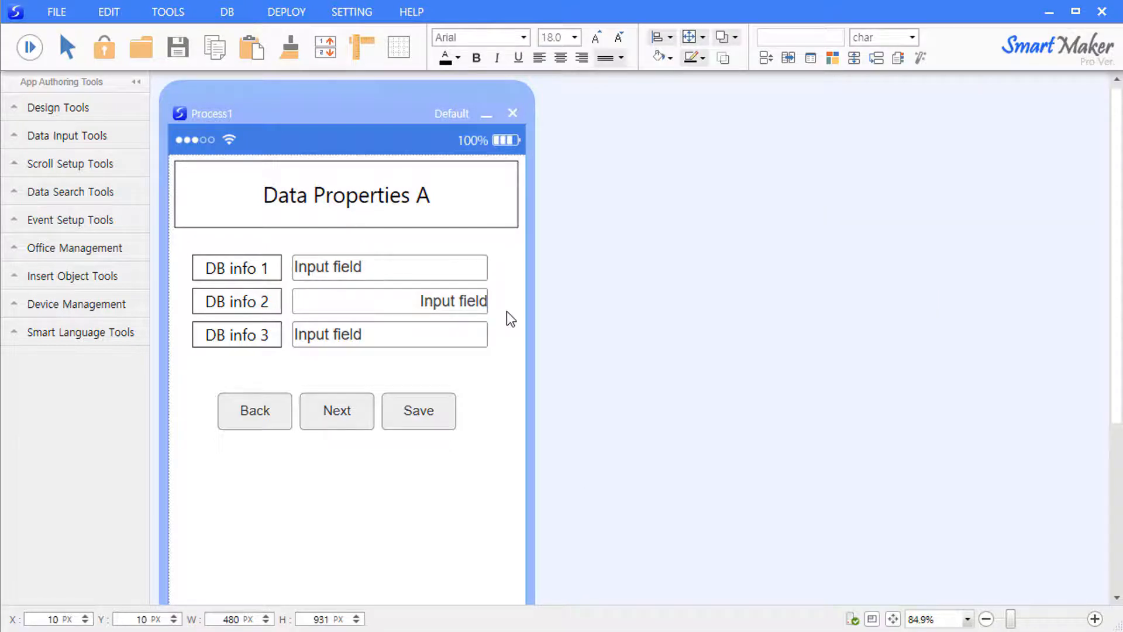
- Preview the form and save a record with 999,888,777,666,555 in DB info 2
left_click(29, 47)
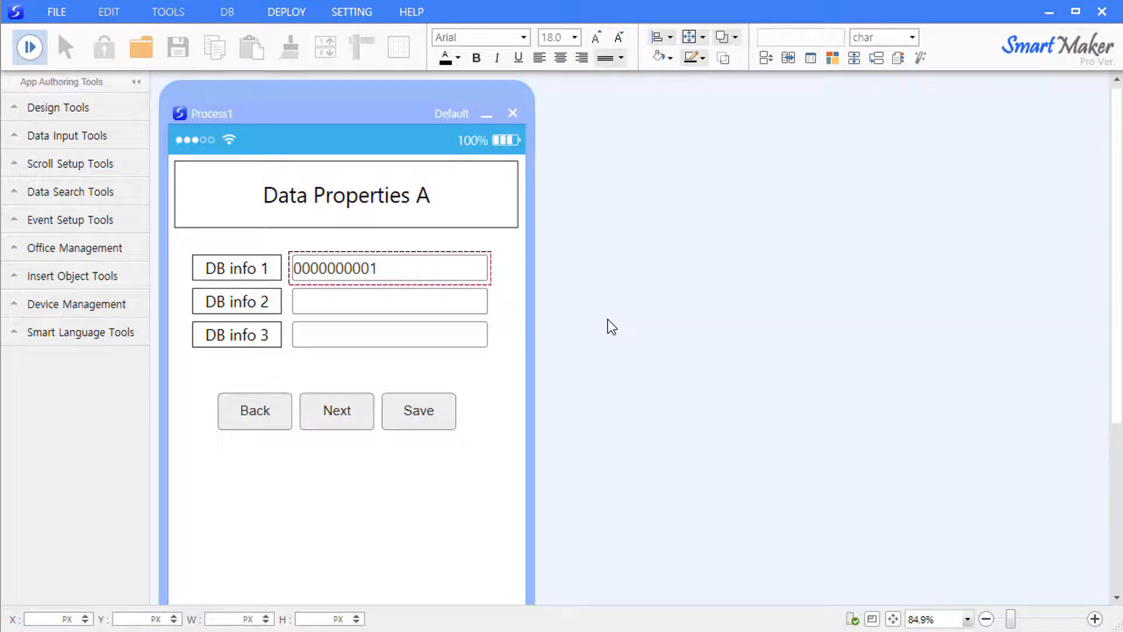
left_click(426, 311)
type("999,888,777,666,555")
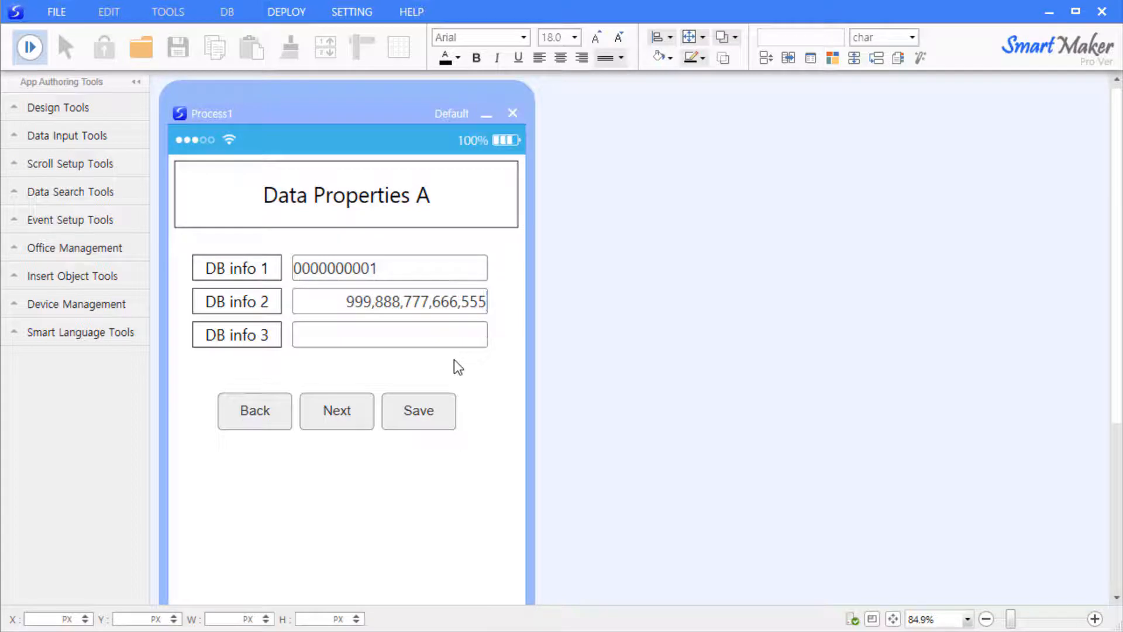
left_click(433, 418)
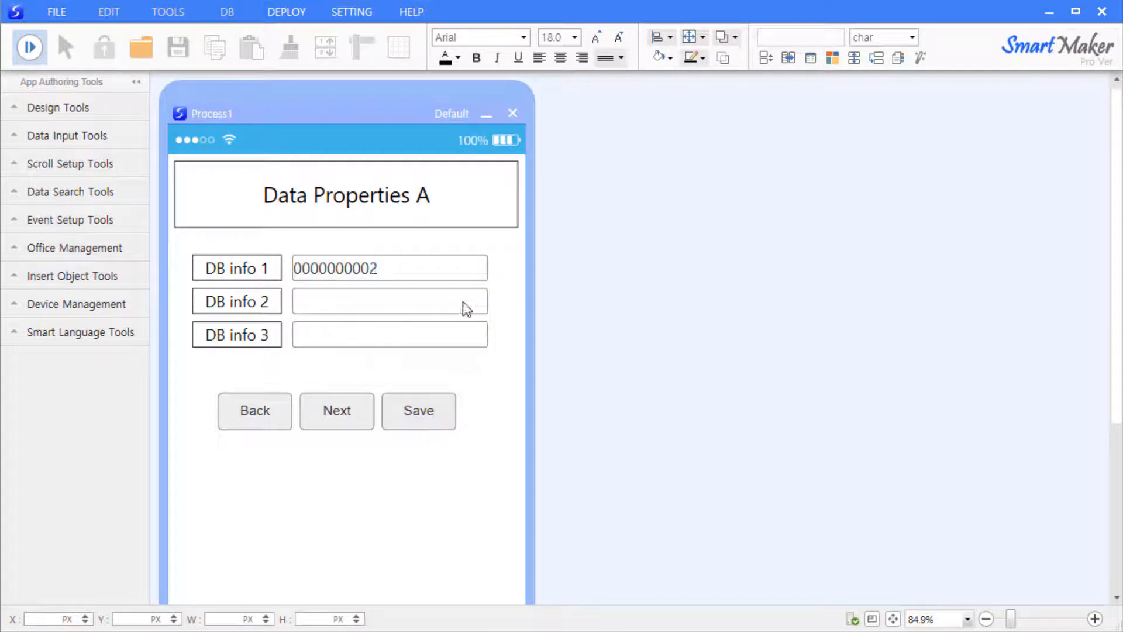
- Save a second record with 123,456,789,000 in DB info 2 and return to design
left_click(460, 309)
type("123,456,789,000")
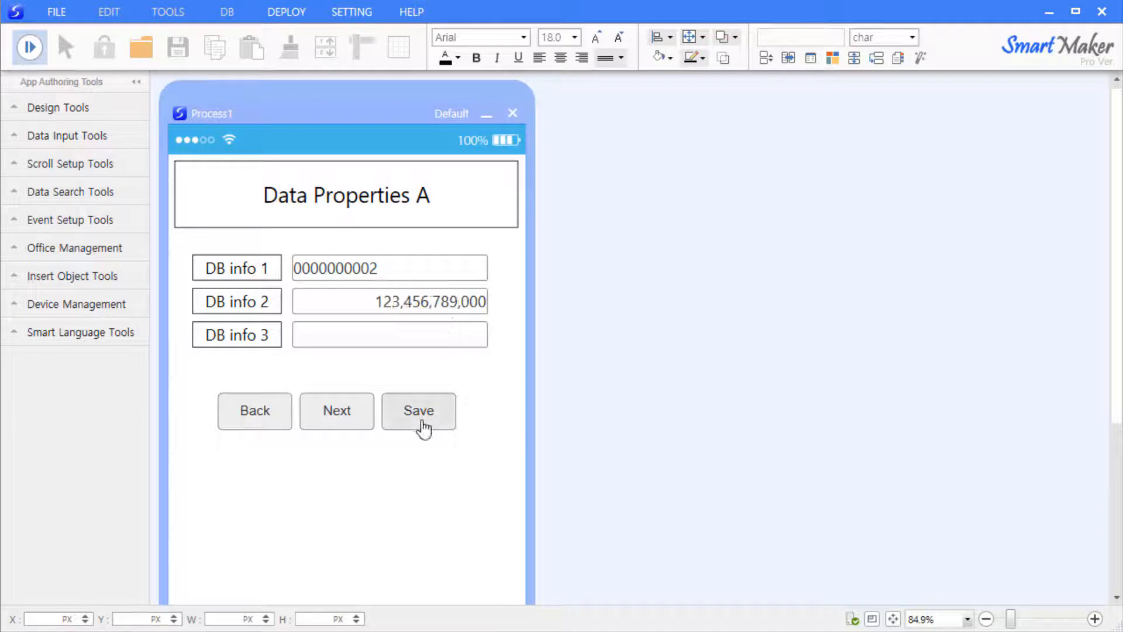
left_click(420, 420)
type("98")
key("Escape")
right_click(362, 334)
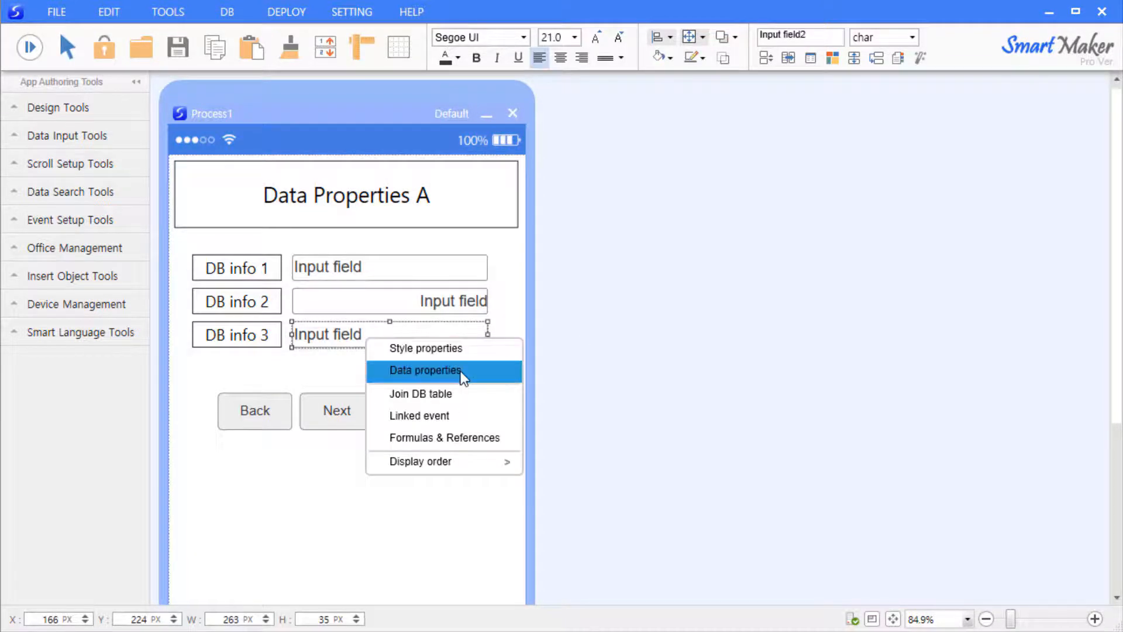
- Tick Input required for DB info 3 in its data properties and run the form in preview
left_click(461, 371)
left_click_drag(627, 374, 694, 255)
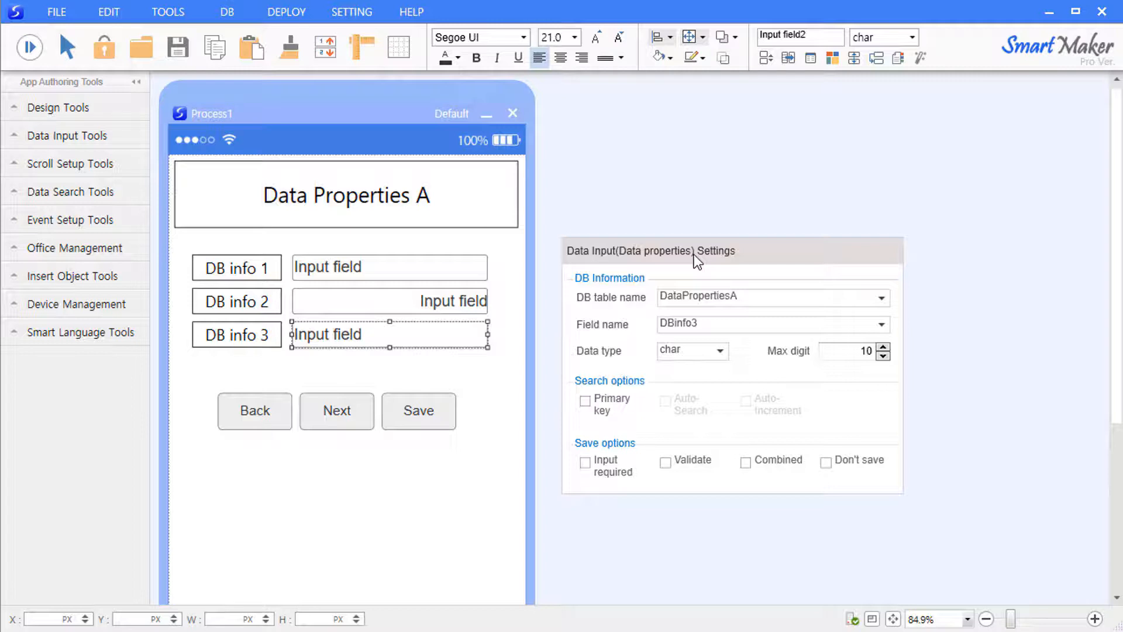
left_click(608, 467)
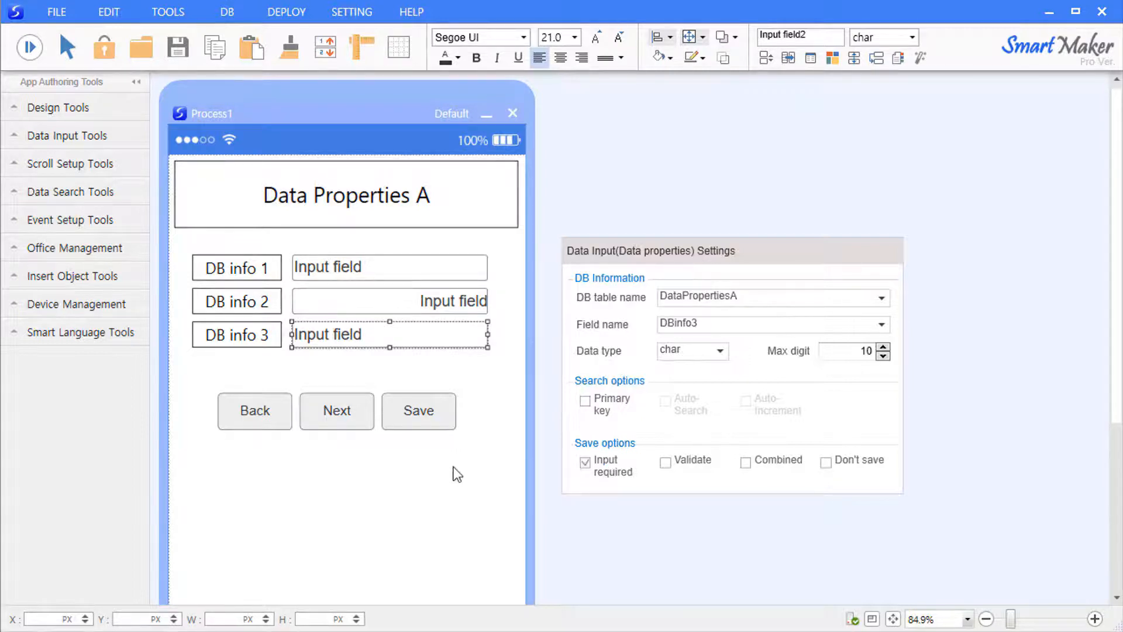
left_click(471, 487)
left_click(30, 52)
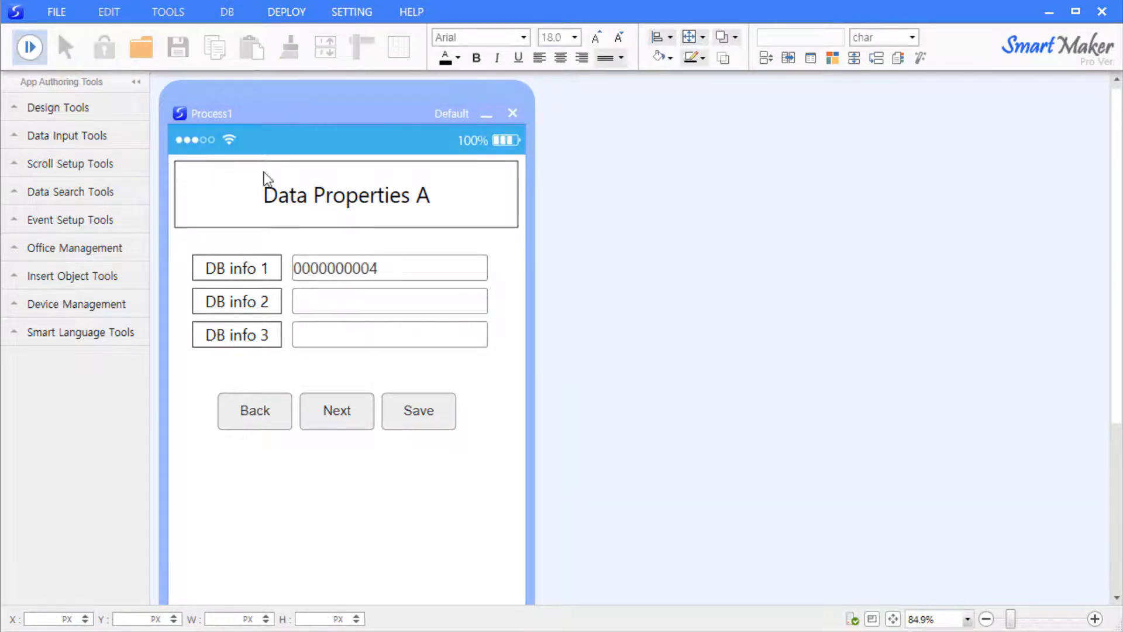
- Try saving a record with 11122233 in DB info 2 and dismiss the missing DBinfo3 warning
left_click(362, 279)
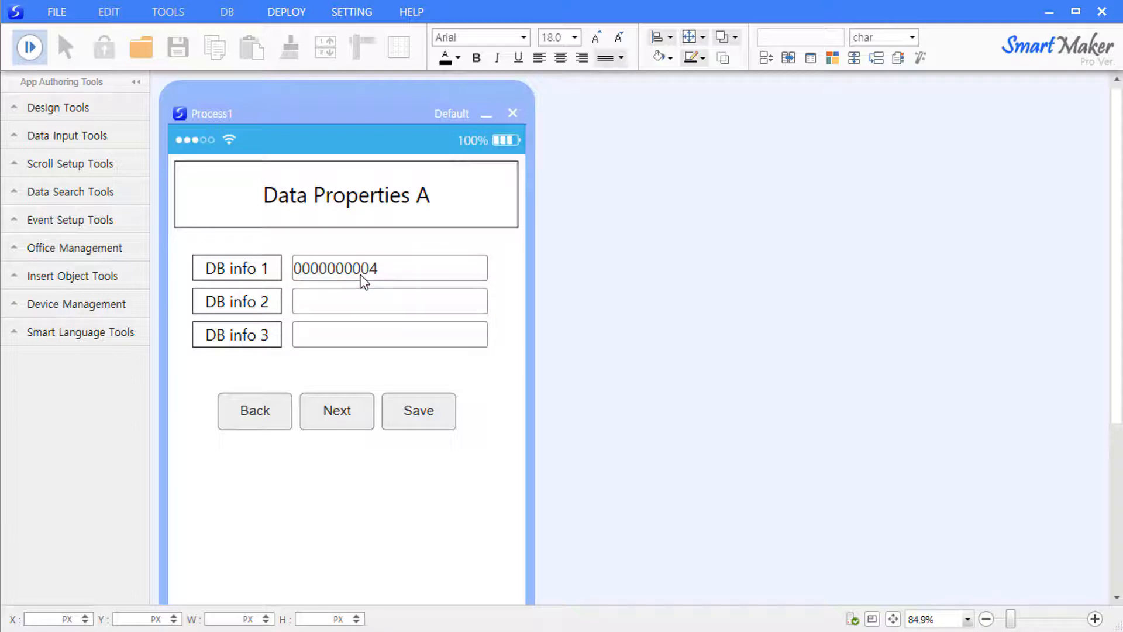
left_click(370, 302)
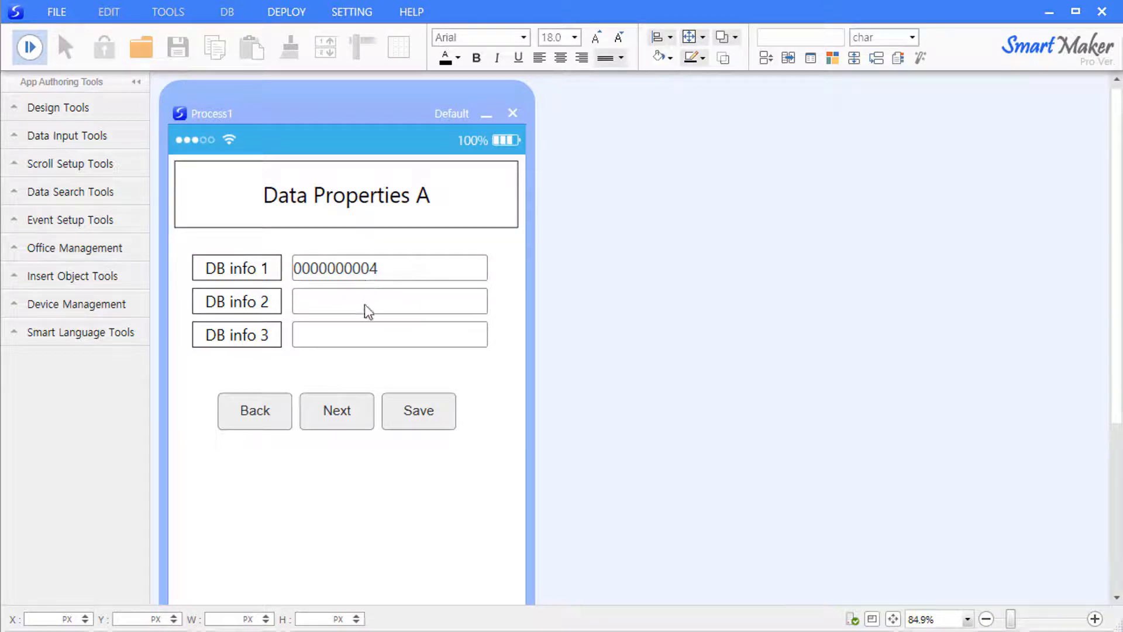
type("11122233")
left_click(434, 412)
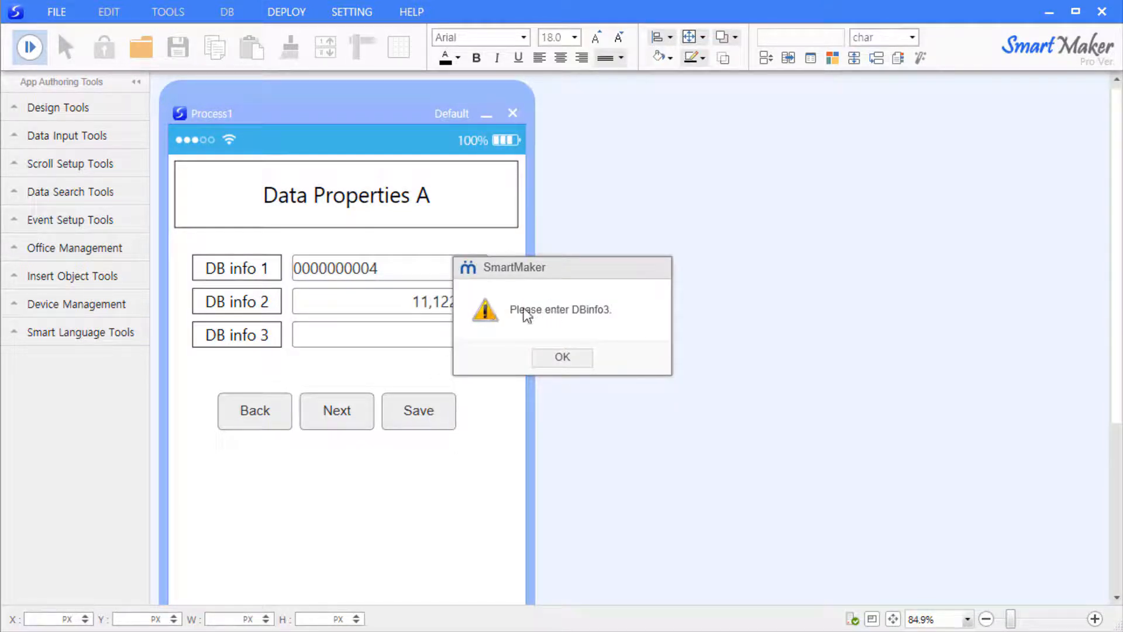
left_click(561, 357)
- Enter smartmaker in DB info 3, save the record, and leave run mode
type("s")
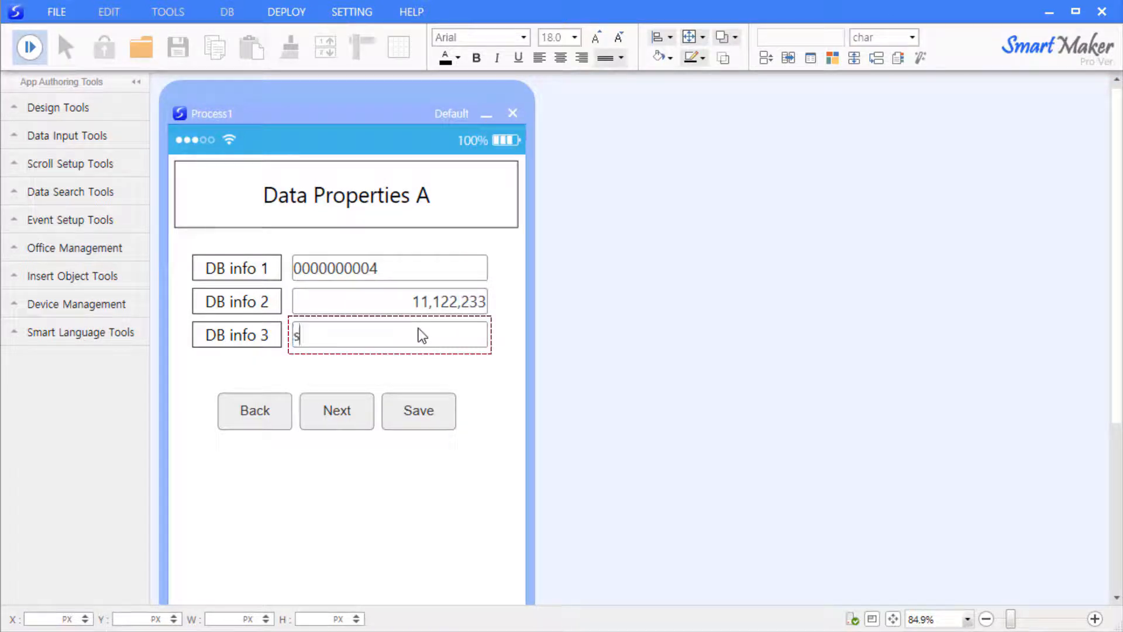
type("martmaker")
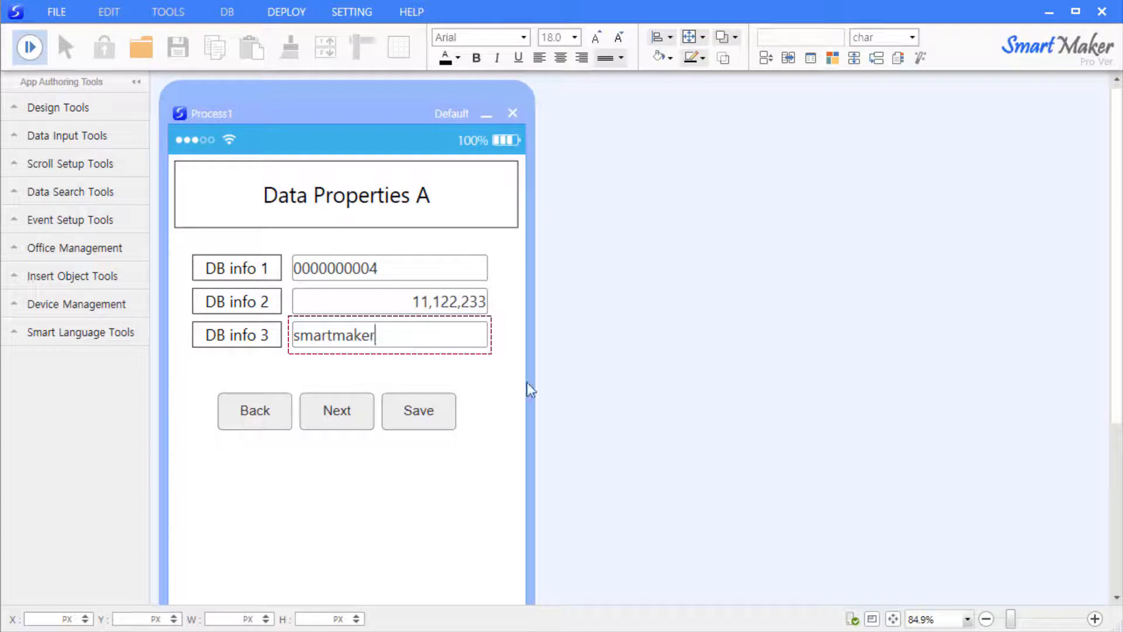
left_click(420, 414)
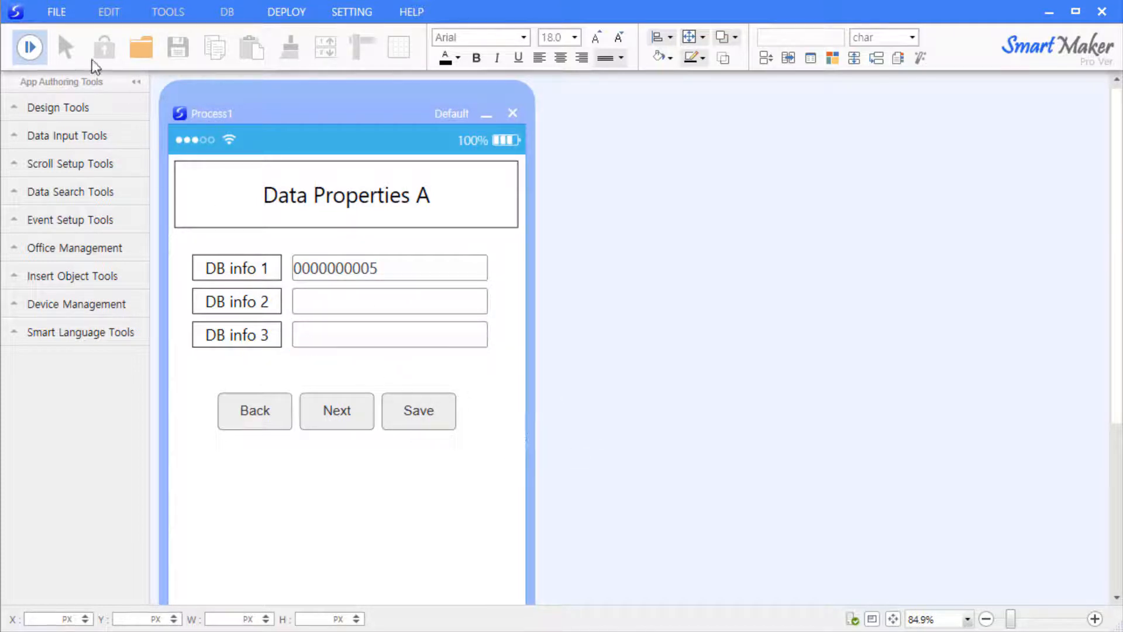
left_click(38, 46)
right_click(460, 338)
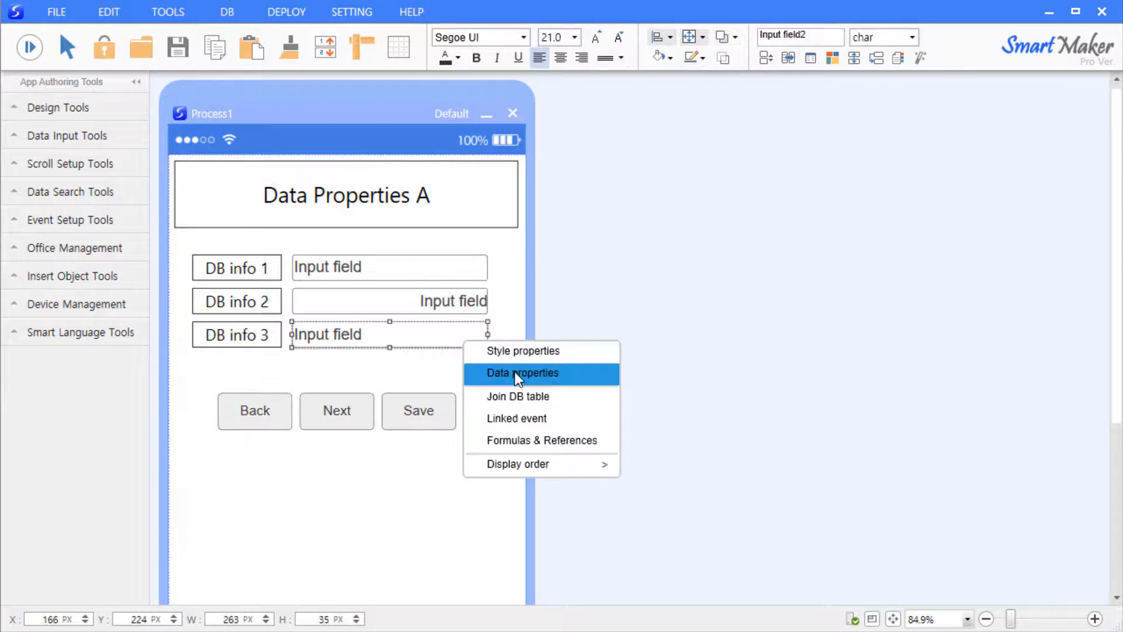
- Mark the DB info 3 input as Combined in its data properties
left_click(503, 372)
left_click_drag(615, 384, 665, 226)
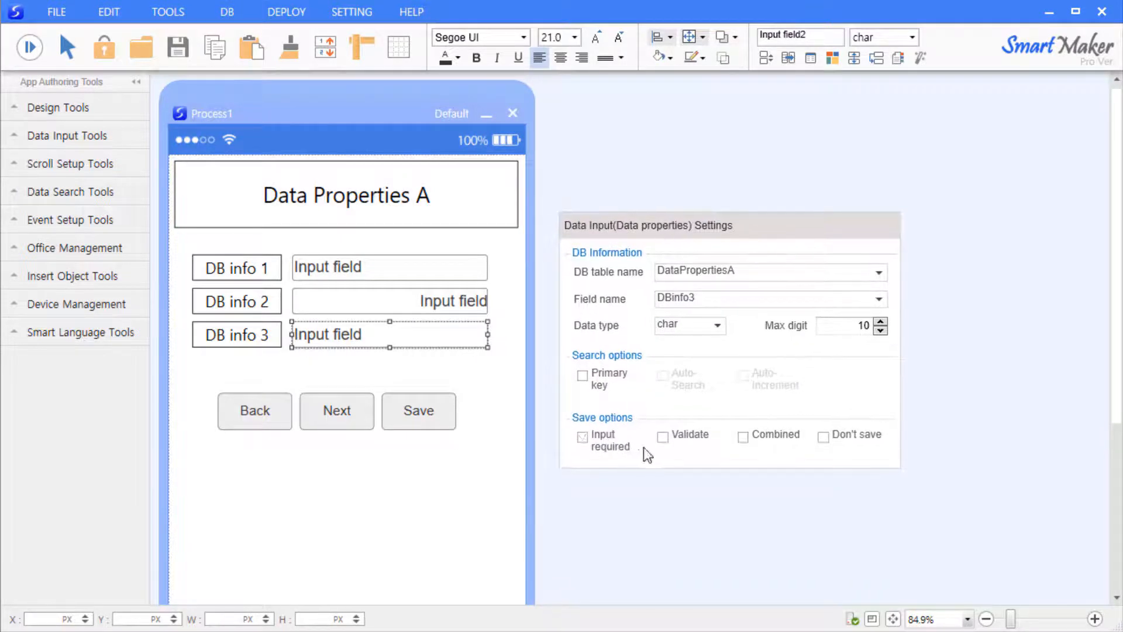
left_click(673, 438)
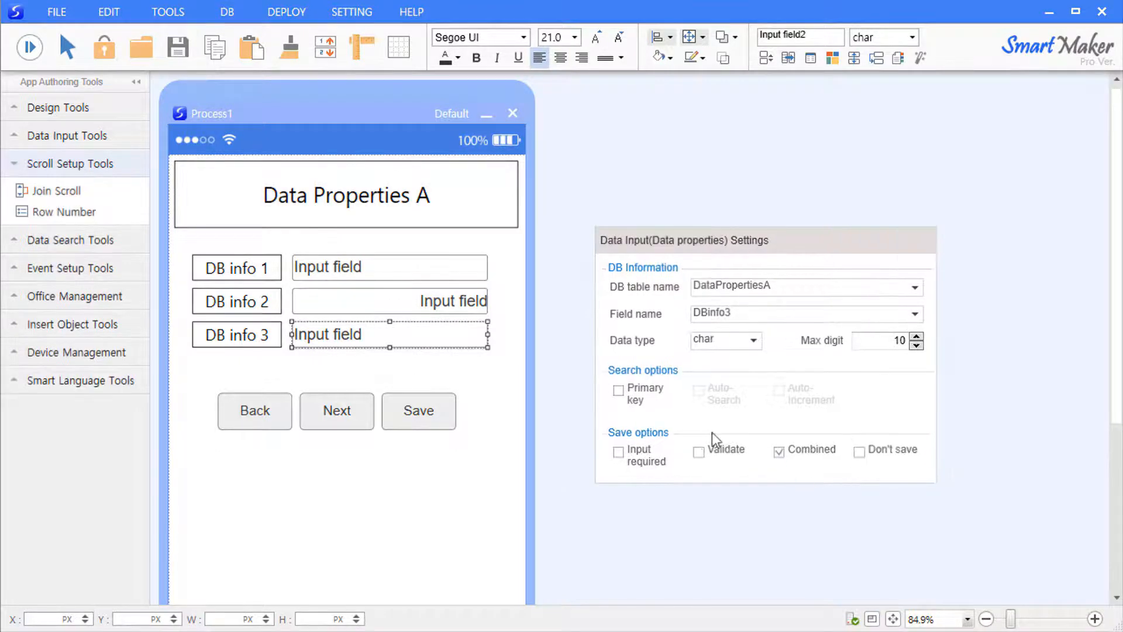
left_click(464, 378)
- Duplicate the DB info 3 input and bind the copy to DataPropertiesA's DBinfo3, marked Combined
left_click(469, 341)
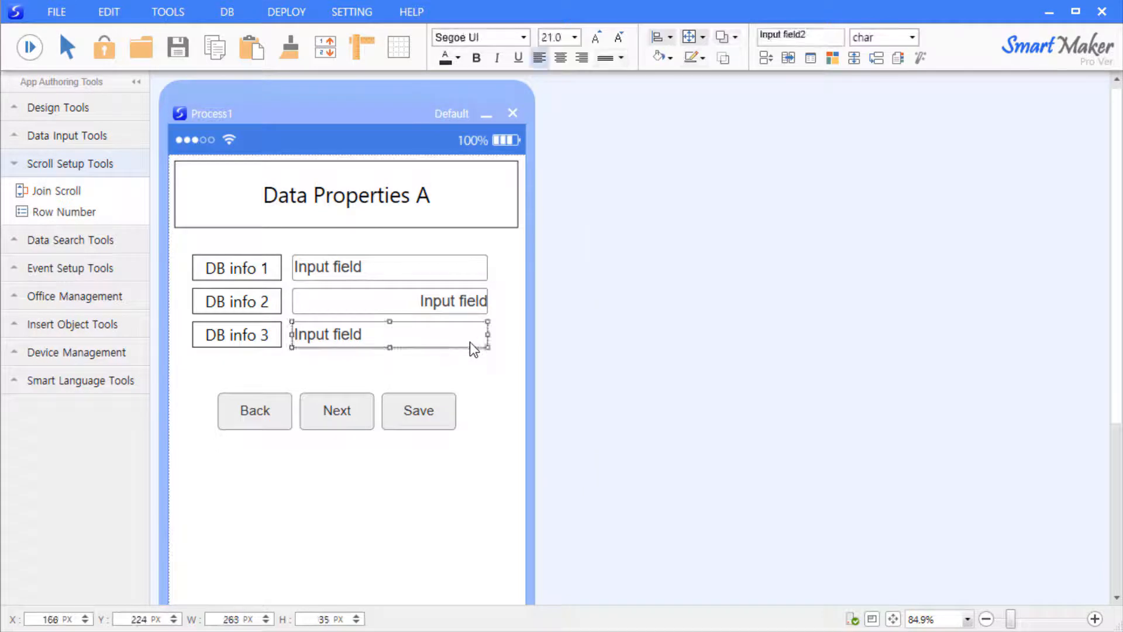
key("ctrl+c")
key("ctrl+v")
right_click(465, 366)
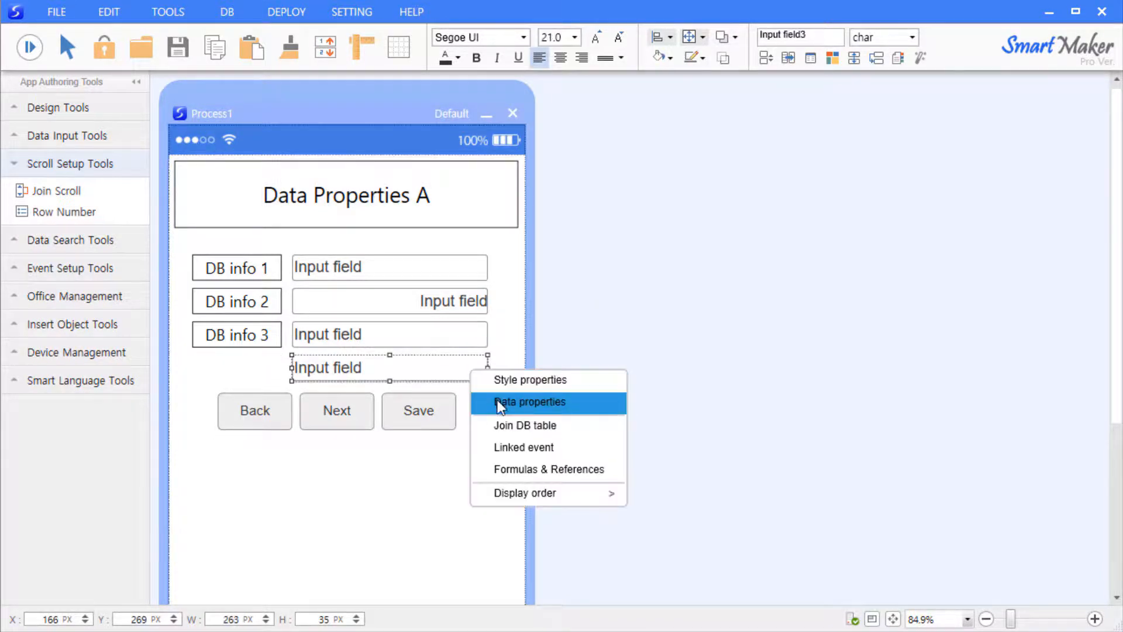
left_click(503, 398)
left_click(937, 240)
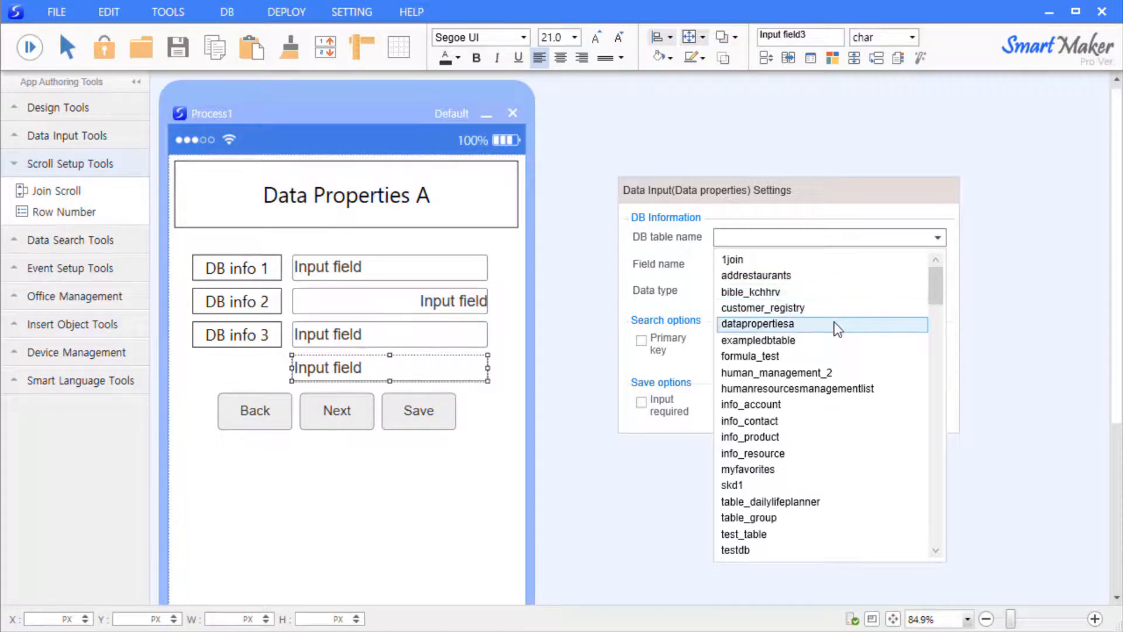
left_click(834, 323)
left_click(944, 264)
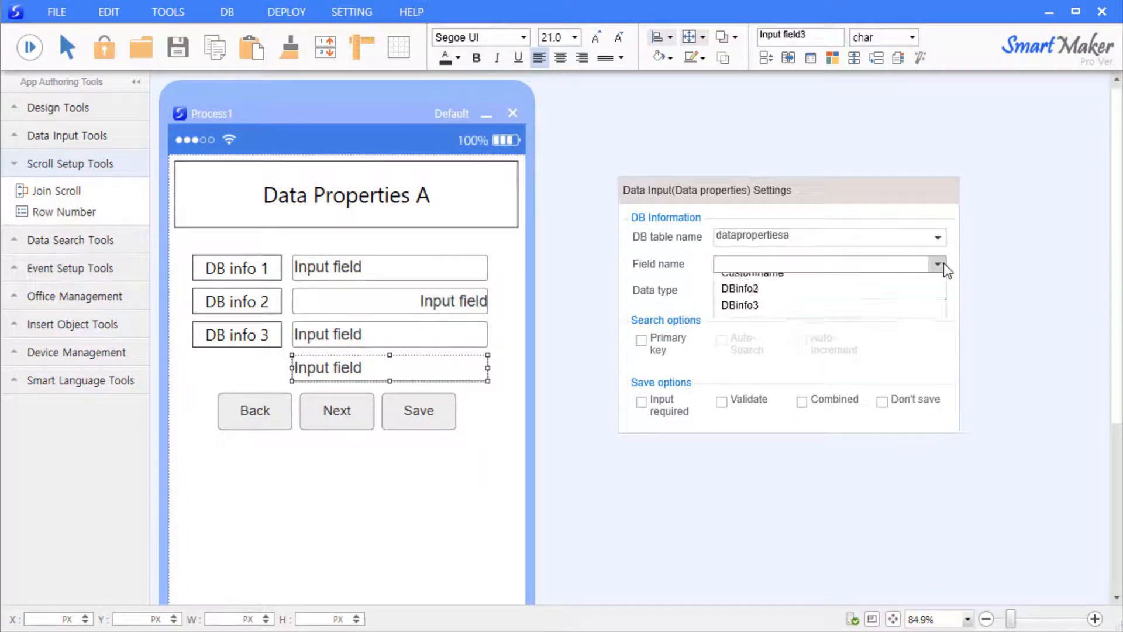
left_click(831, 320)
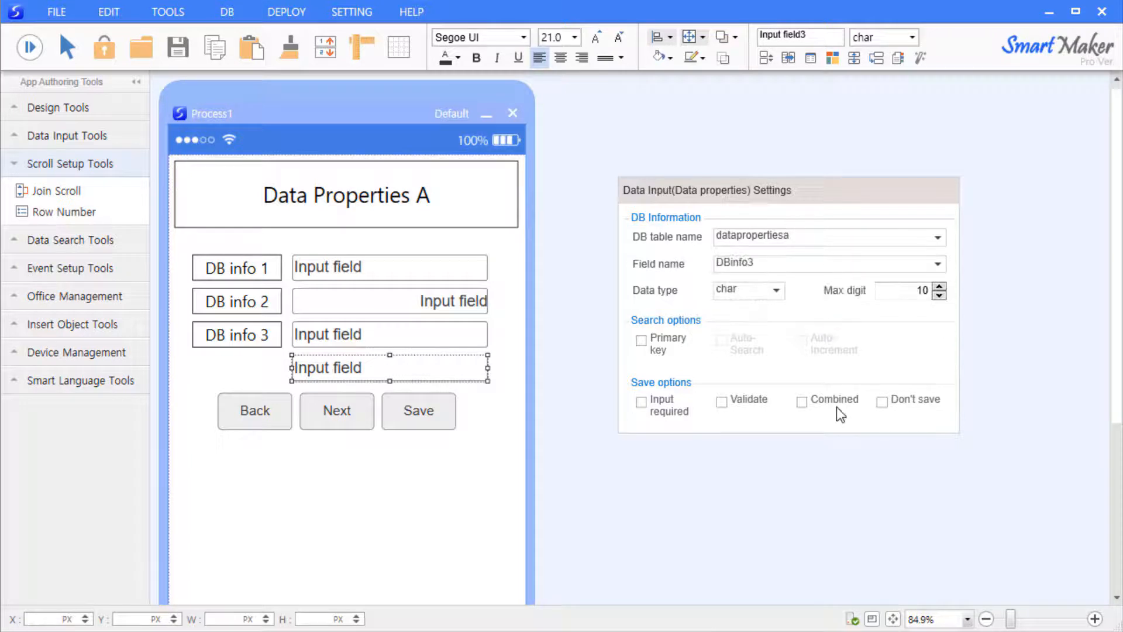
left_click(802, 401)
left_click(591, 389)
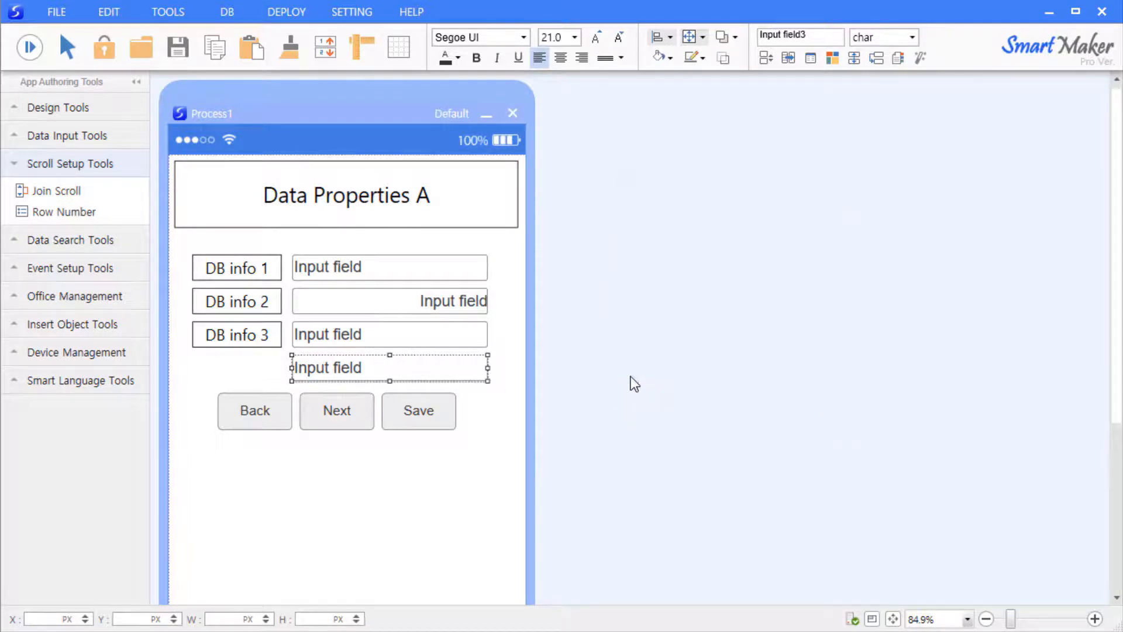
left_click(504, 353)
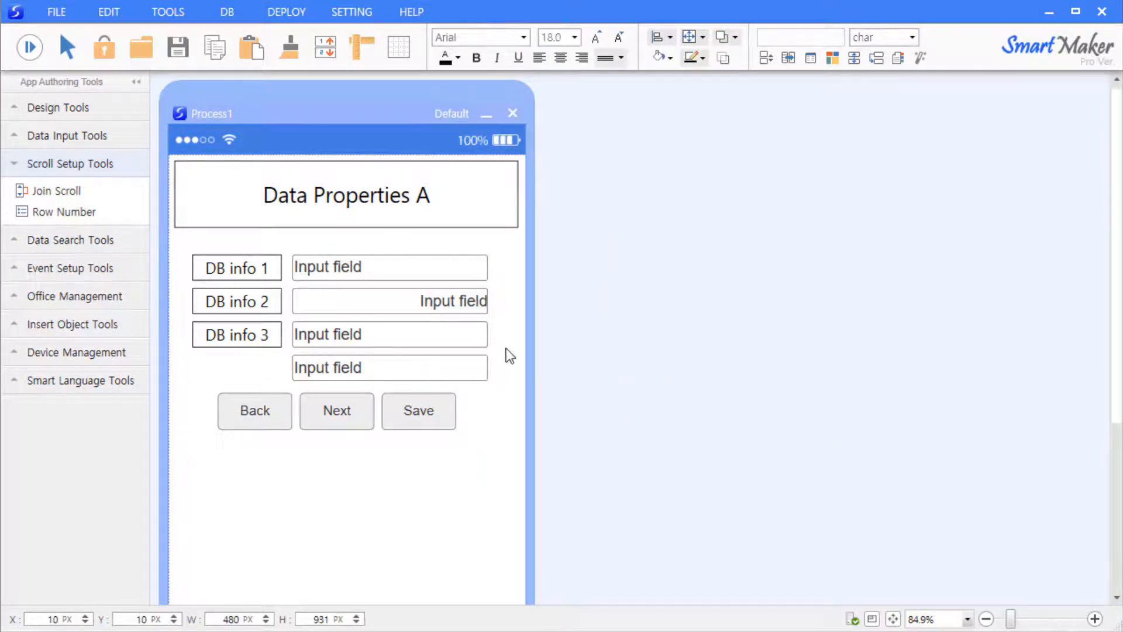
- In run mode, enter 123 in DB info 2, then 'this is' and 'test data' in the two DB info 3 inputs
left_click(28, 49)
left_click(373, 310)
type("123")
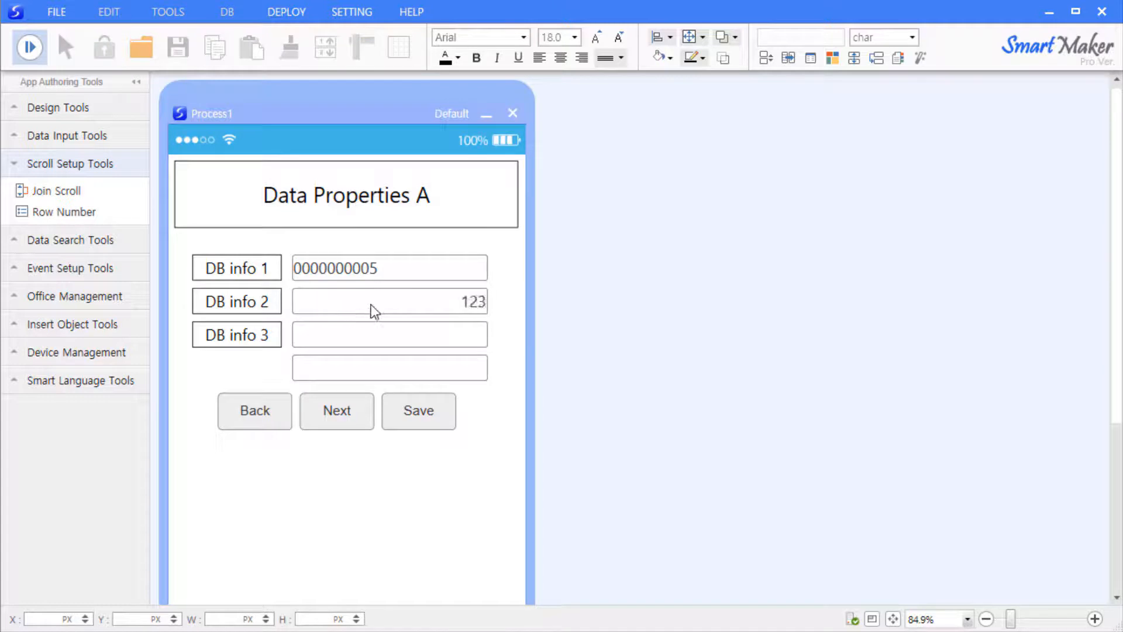
key("Tab")
type("this is")
left_click(335, 375)
type("test data")
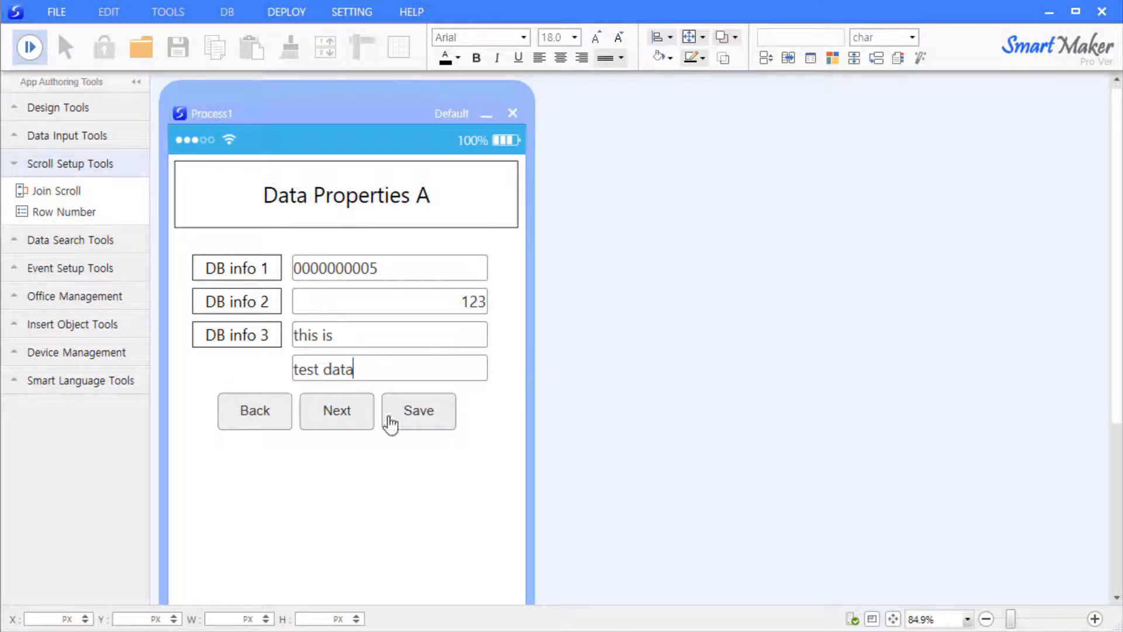
- Save the test record, reload it with Back, and return to design view
left_click(426, 421)
left_click(262, 418)
left_click(33, 47)
right_click(367, 338)
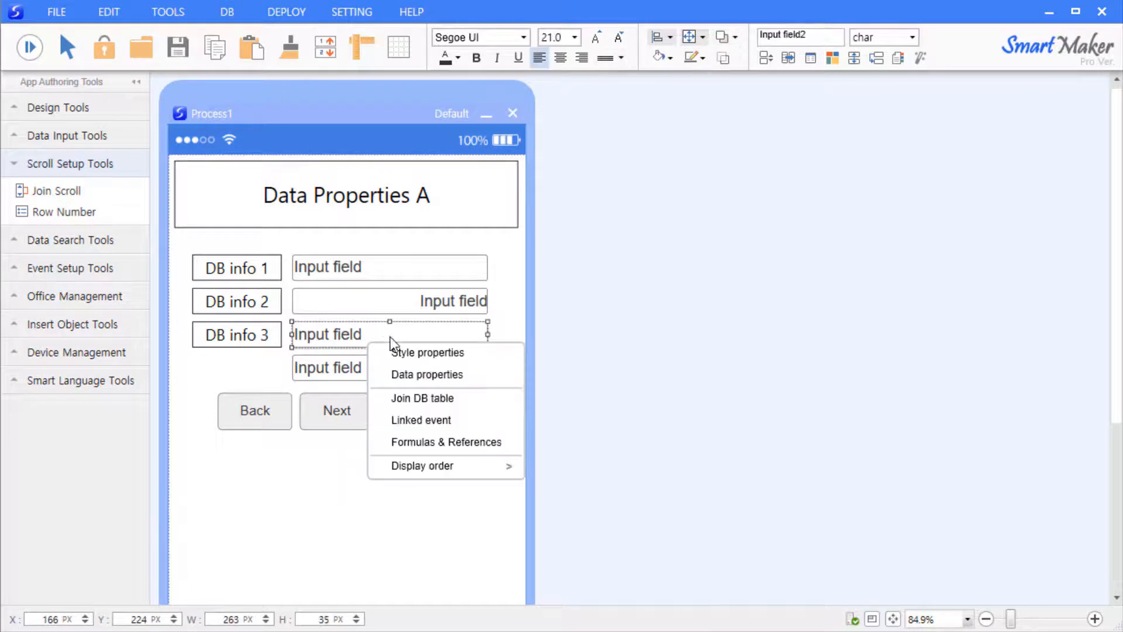
- Uncheck Combined and check Don't save for DB info 3, then delete the extra fourth input
left_click(447, 377)
left_click_drag(572, 396, 669, 258)
left_click(750, 462)
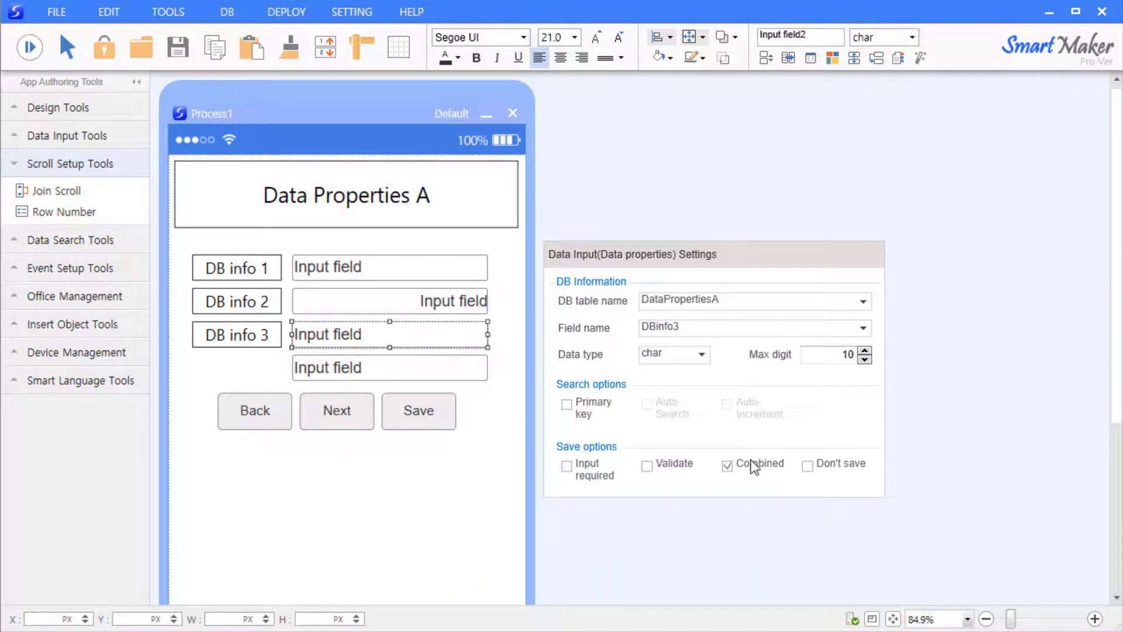
left_click(834, 466)
left_click(731, 535)
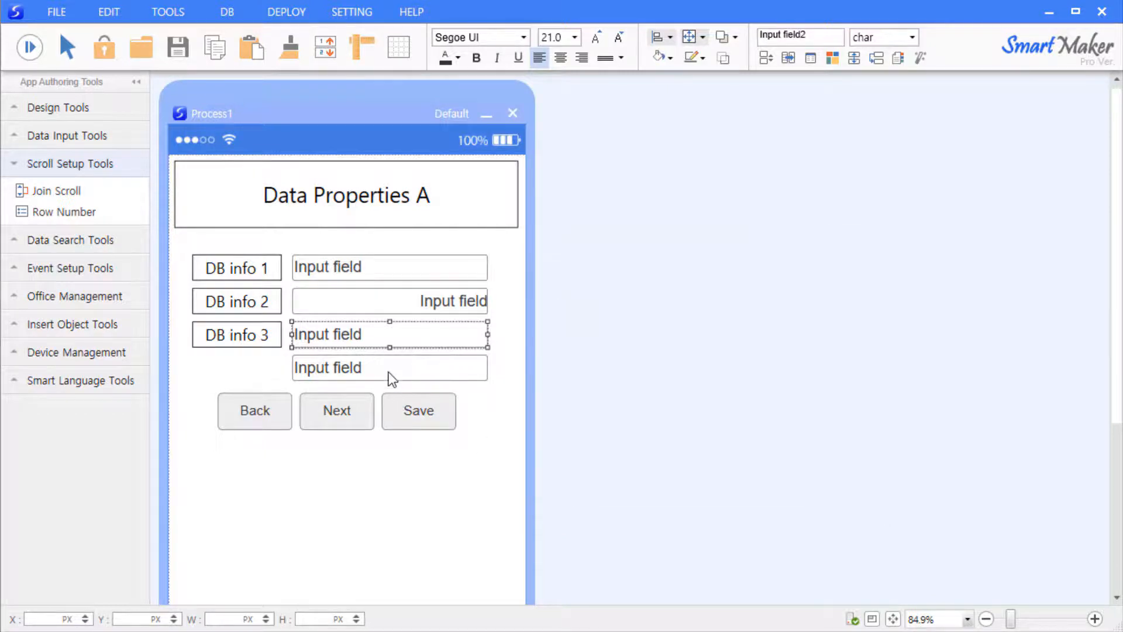
left_click(399, 360)
key("Delete")
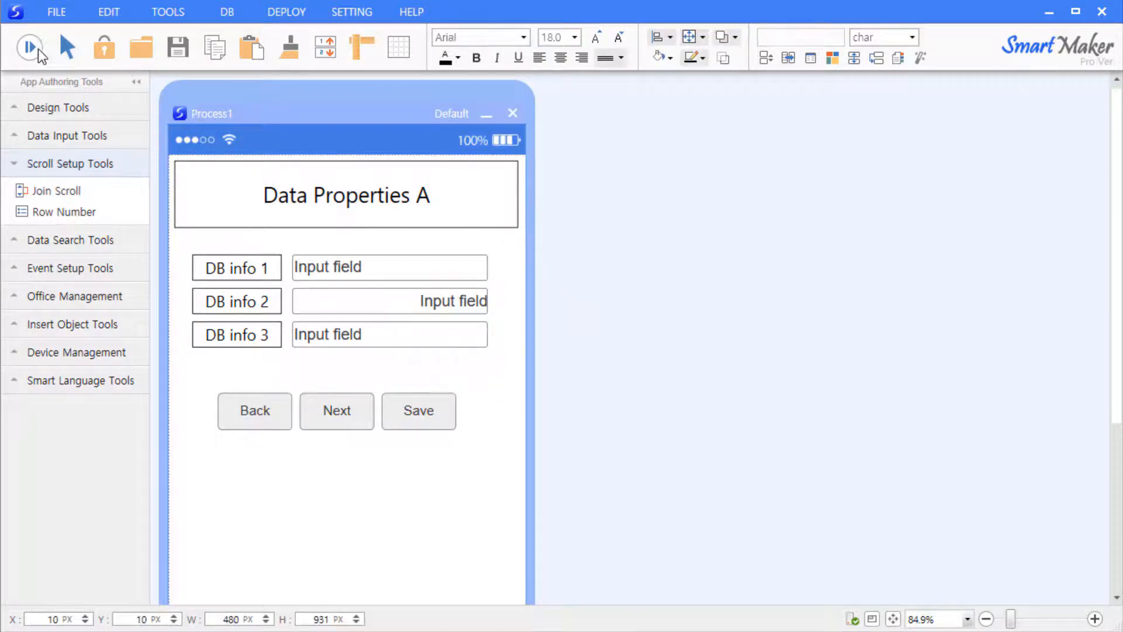
- Test-run with 777,777 and 'test data', save, go Back, and confirm DB info 3 is empty
left_click(35, 48)
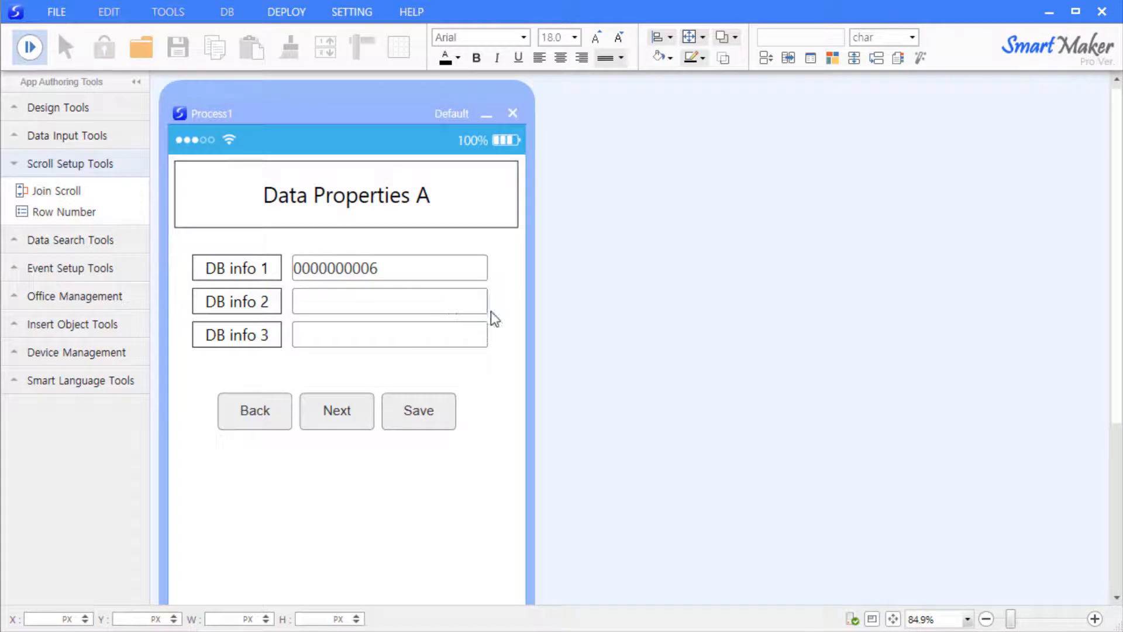
type("777,777")
key("Tab")
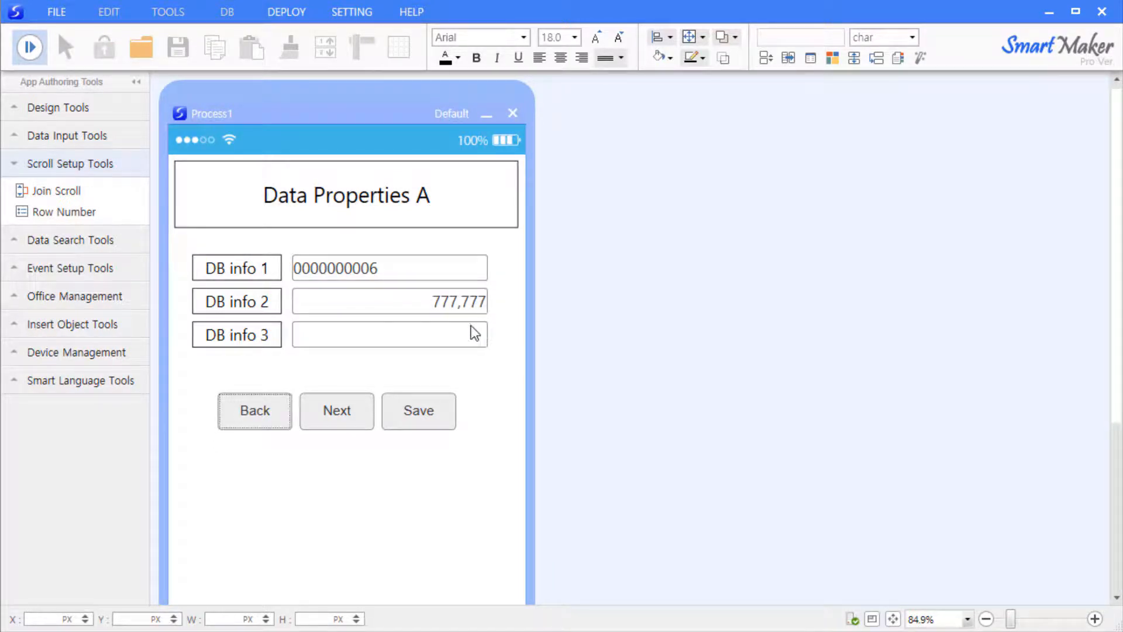
left_click(475, 335)
type("test data")
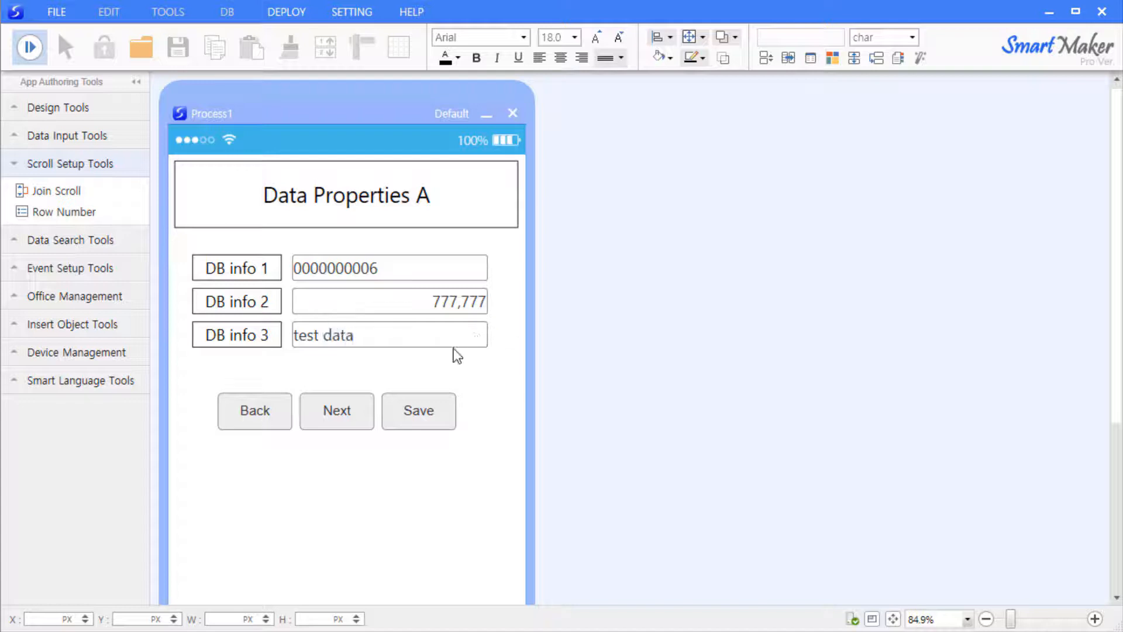
left_click(427, 413)
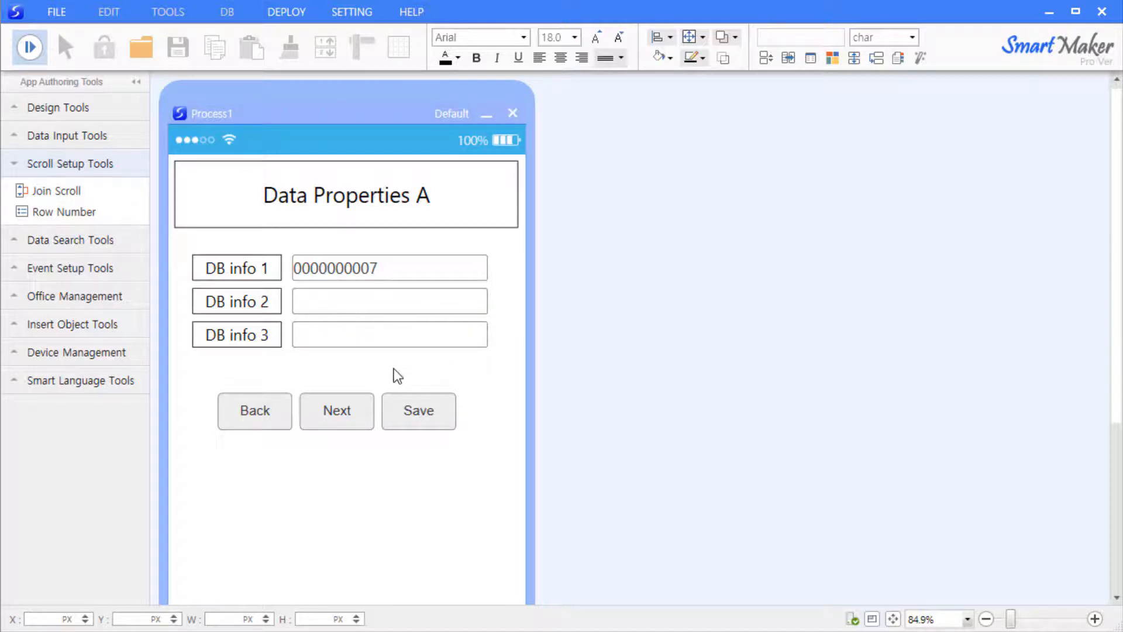
left_click(261, 421)
left_click_drag(429, 301, 552, 305)
left_click(368, 329)
- Exit run mode back to form design view
left_click(29, 51)
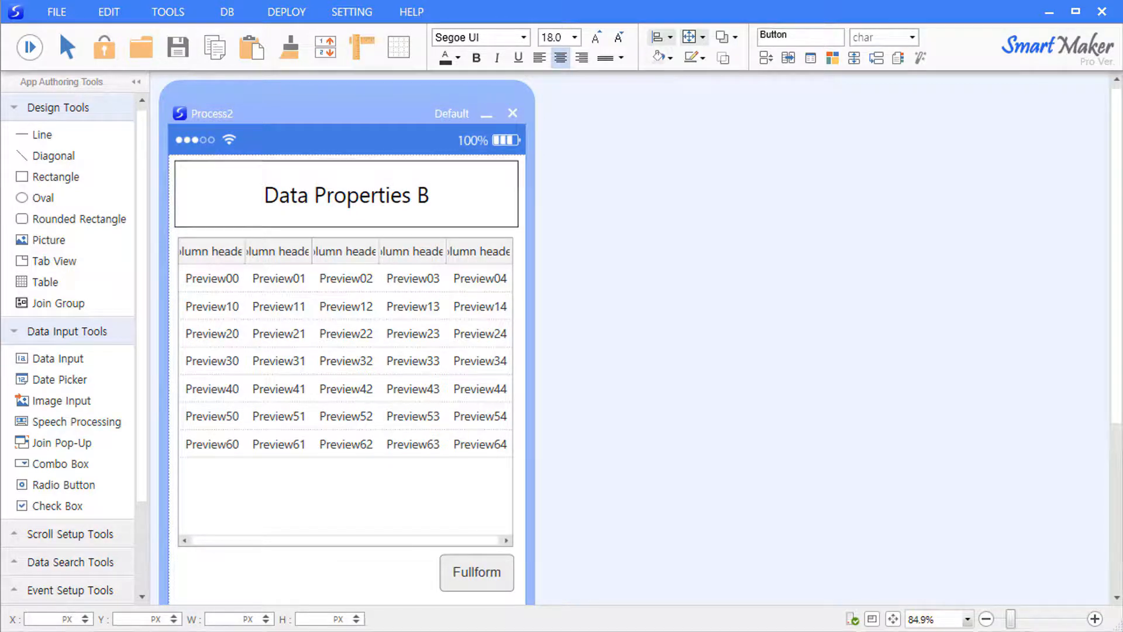
- Bring up the search table's Data properties settings panel and move it aside
right_click(236, 310)
left_click(285, 339)
left_click_drag(436, 345, 691, 149)
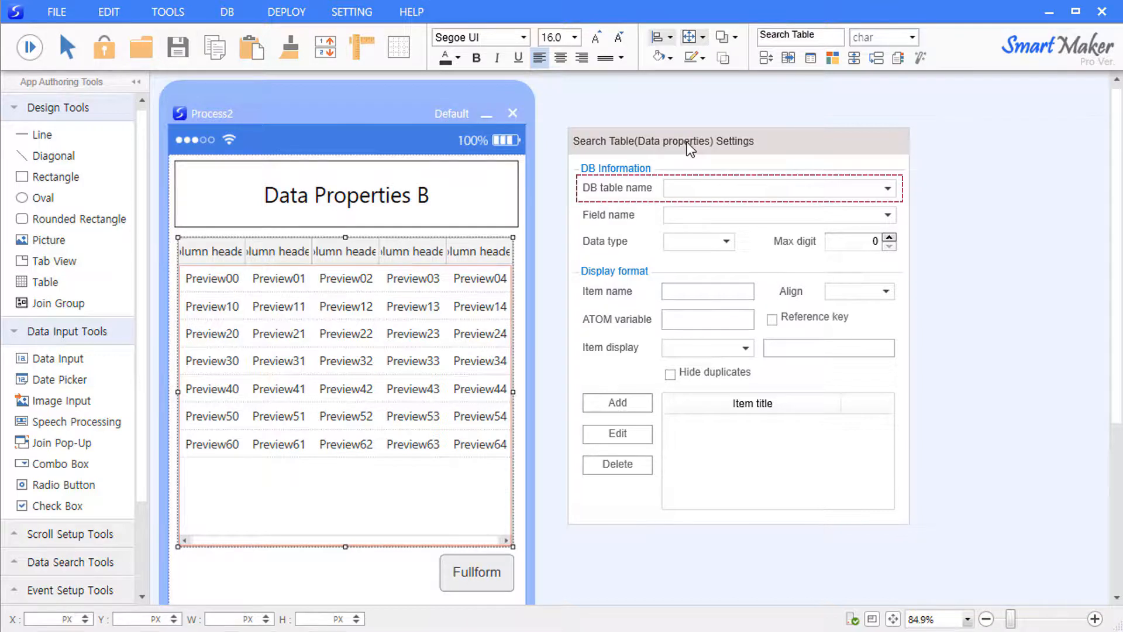
- Bind the search table to the RegistrationNo field of the addrestaurants table
left_click(879, 186)
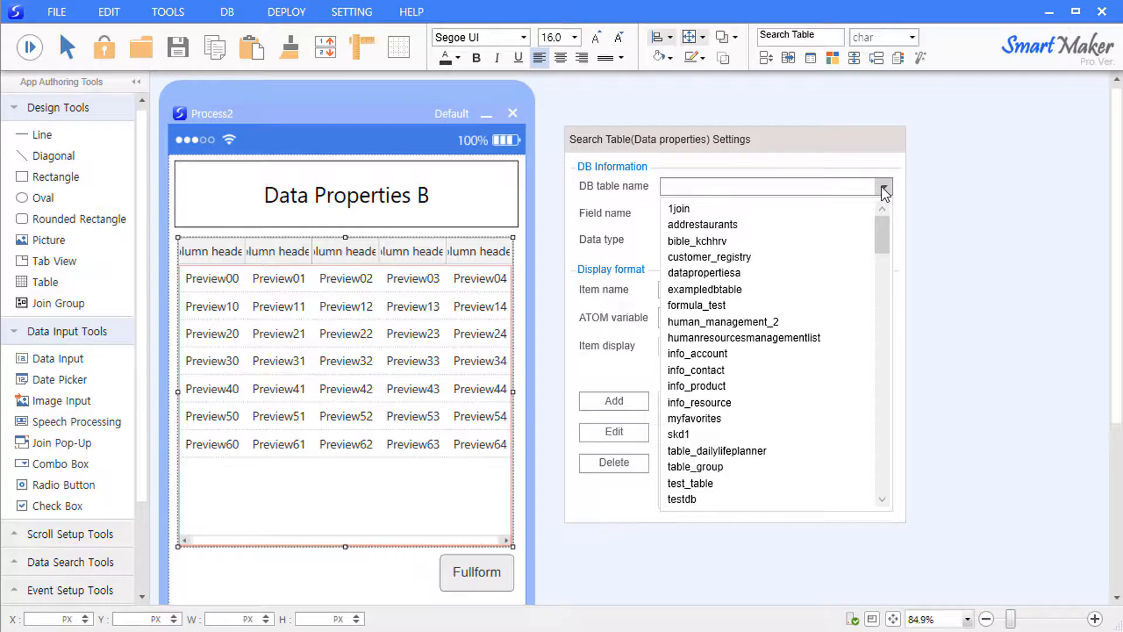
scroll(836, 202, "down", 2)
scroll(790, 248, "up", 2)
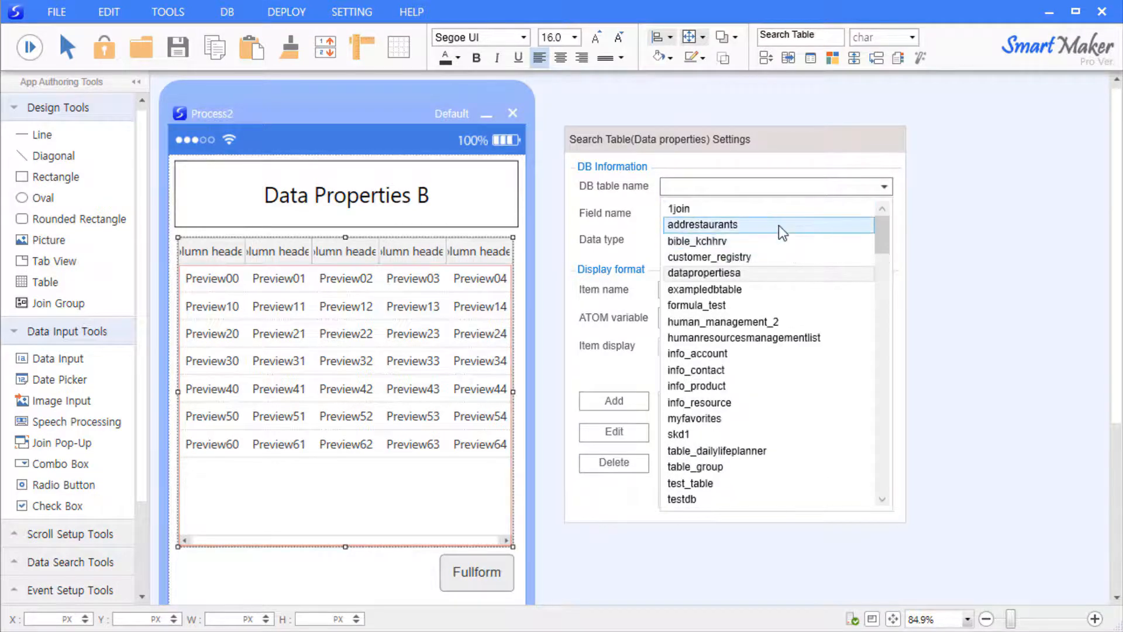
left_click(778, 226)
left_click(884, 185)
left_click(885, 187)
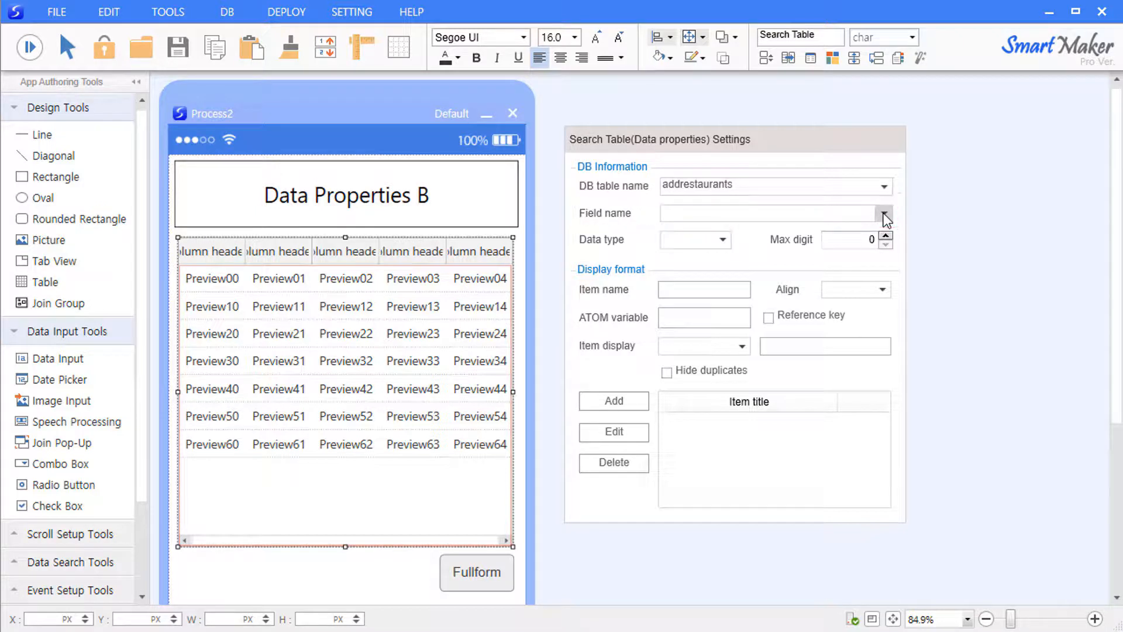
left_click(883, 215)
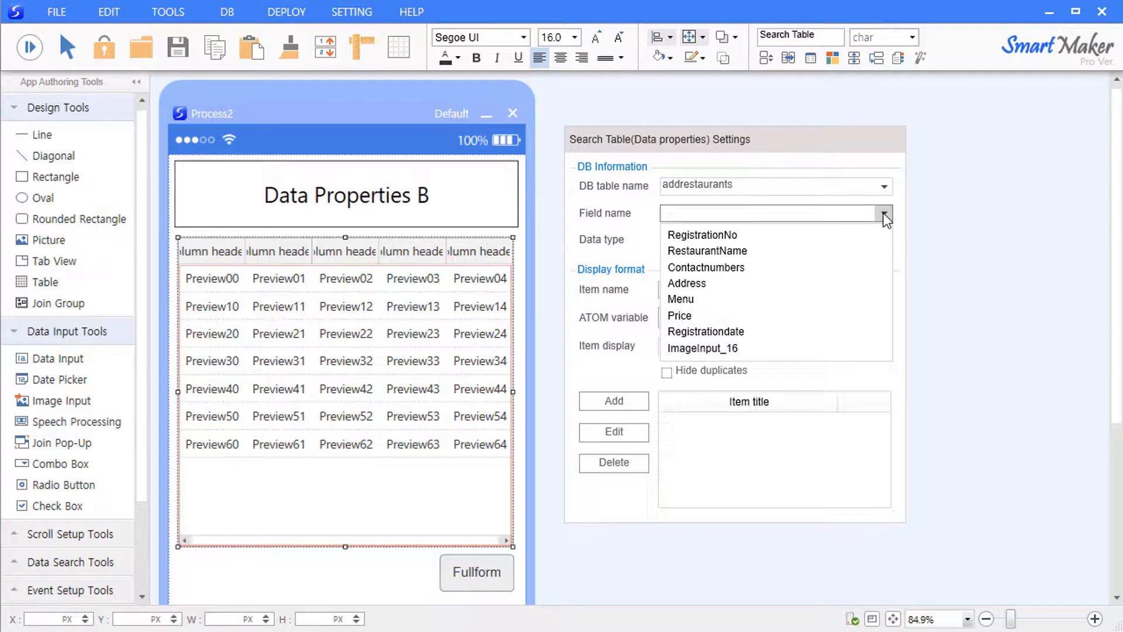
left_click(810, 235)
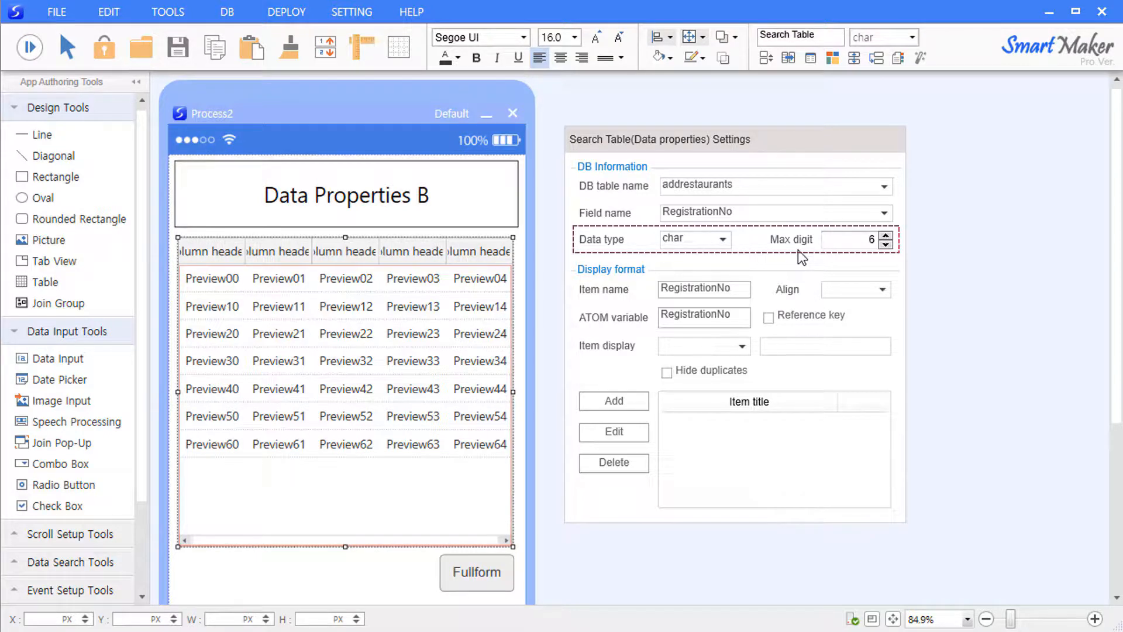
- Add RegistrationNo to the Item title list and clear its item name
left_click(614, 401)
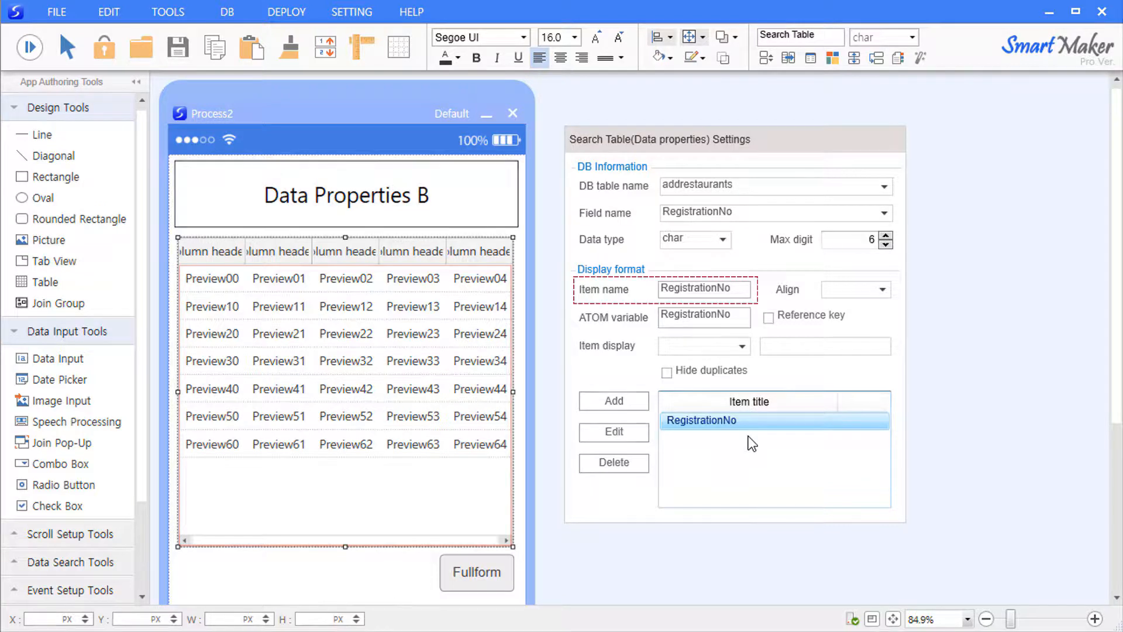
left_click_drag(740, 287, 607, 286)
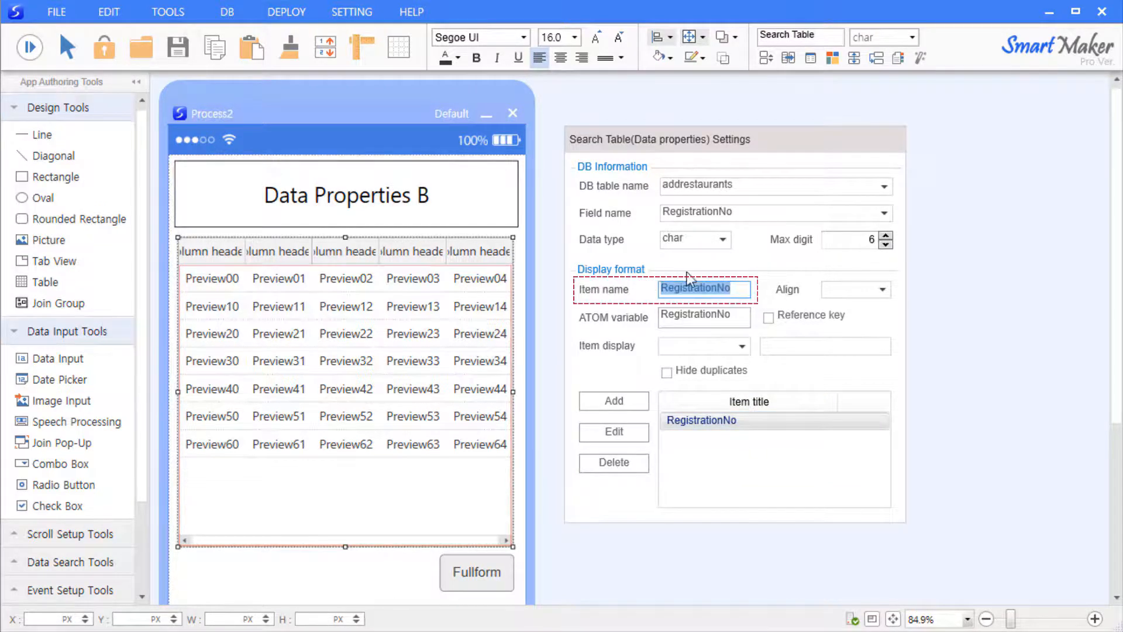
key("BackSpace")
- Retitle the RegistrationNo column item as 'No.' and apply it with Edit
type("NO.")
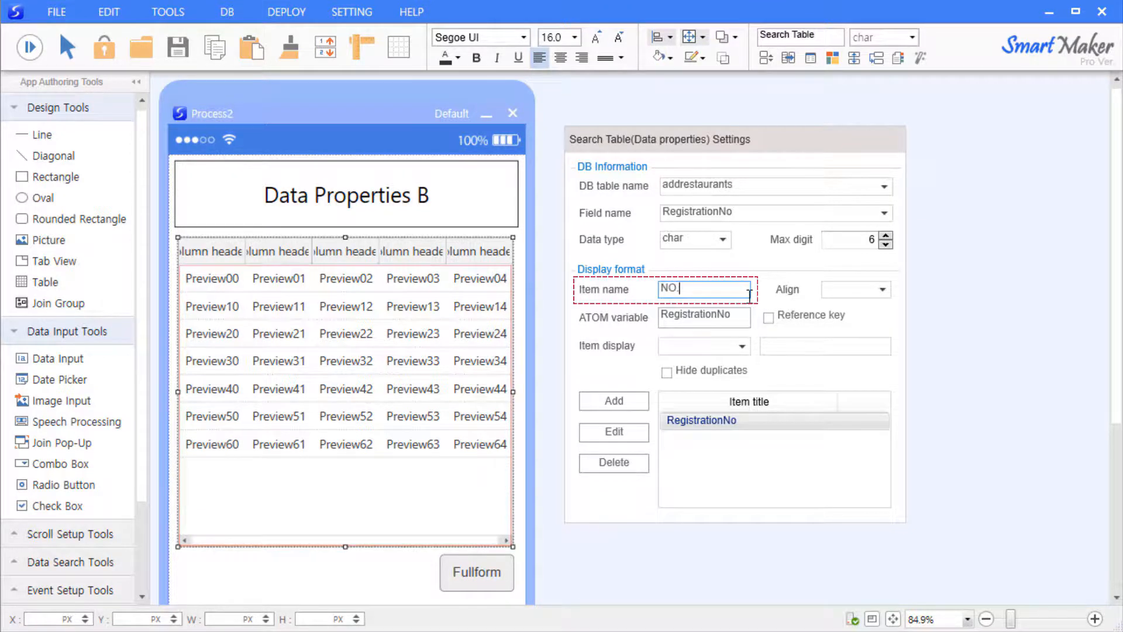
key("BackSpace")
key("BackSpace")
type("o.")
left_click(737, 417)
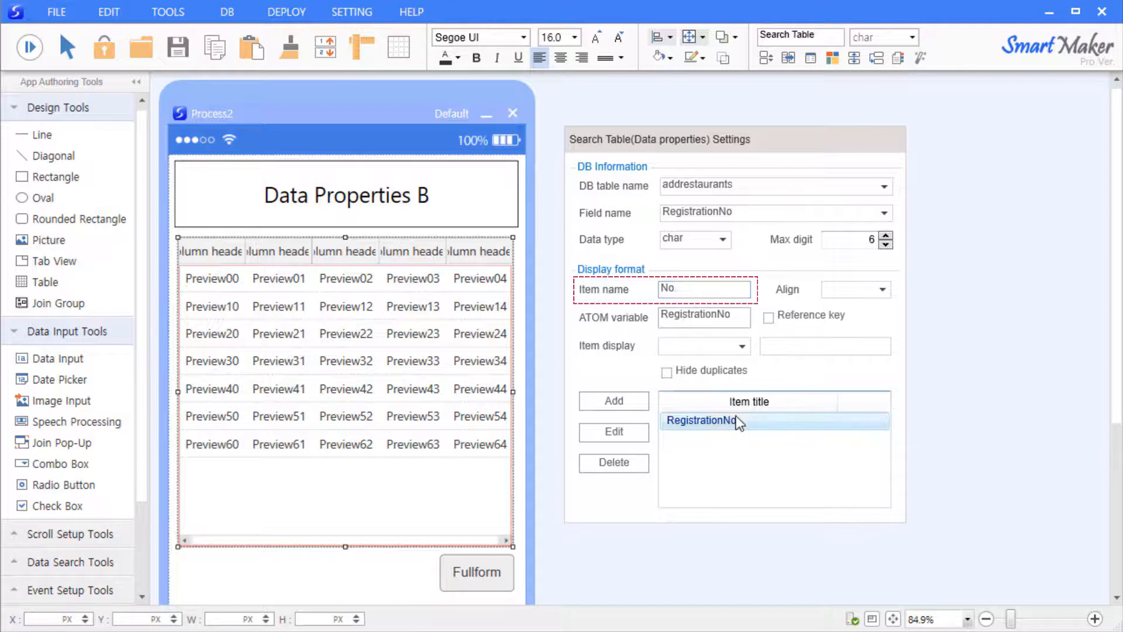
left_click_drag(696, 288, 556, 305)
key("BackSpace")
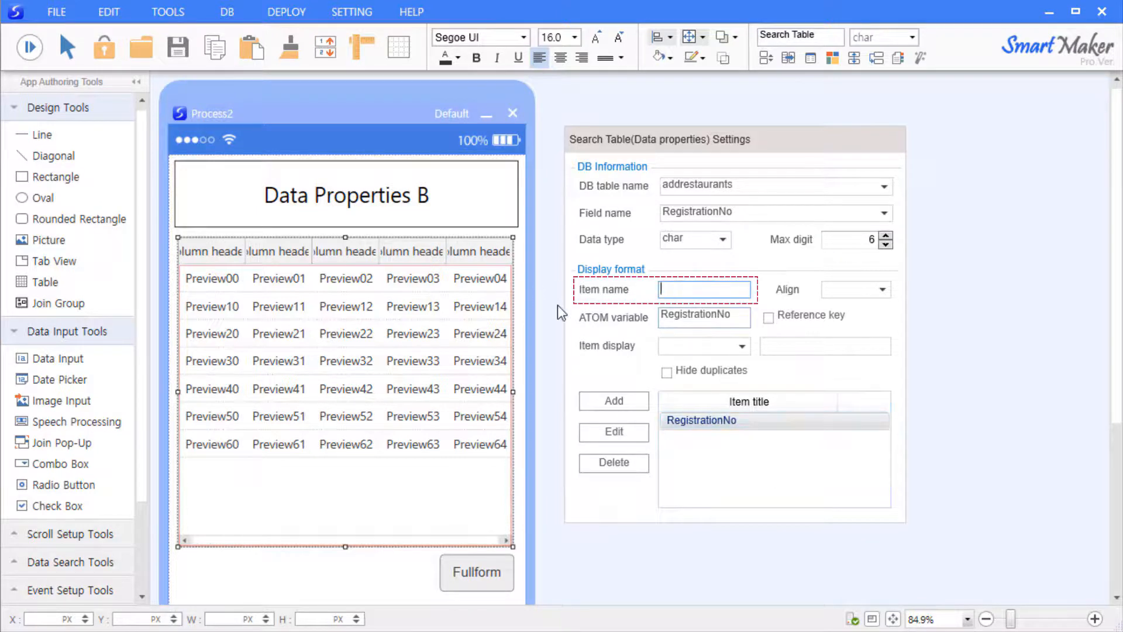
type("No.")
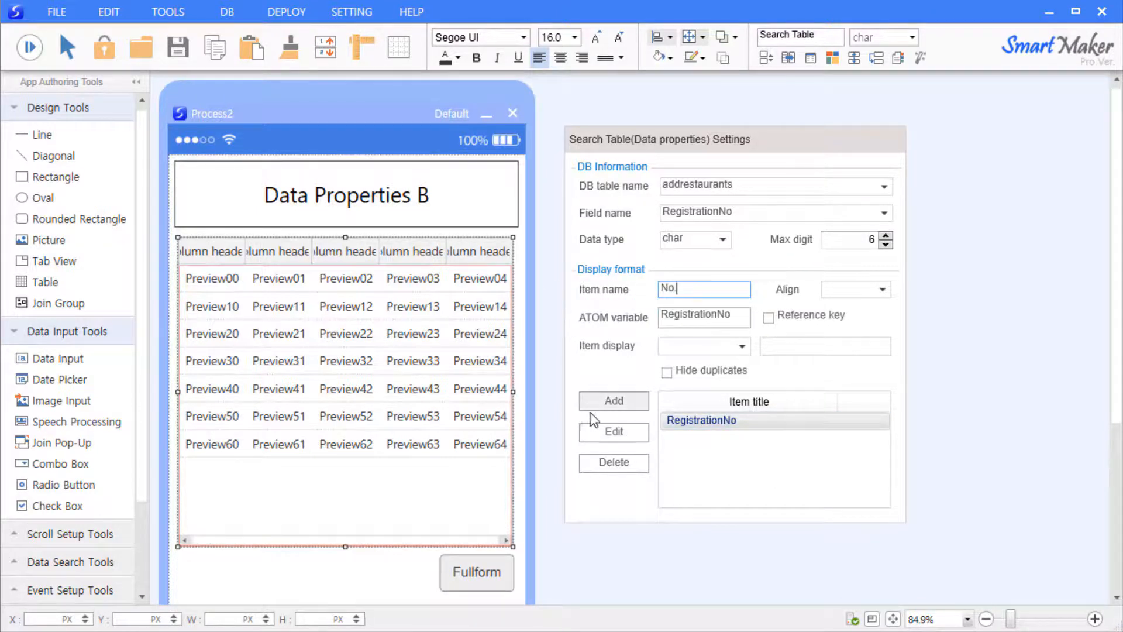
left_click(614, 431)
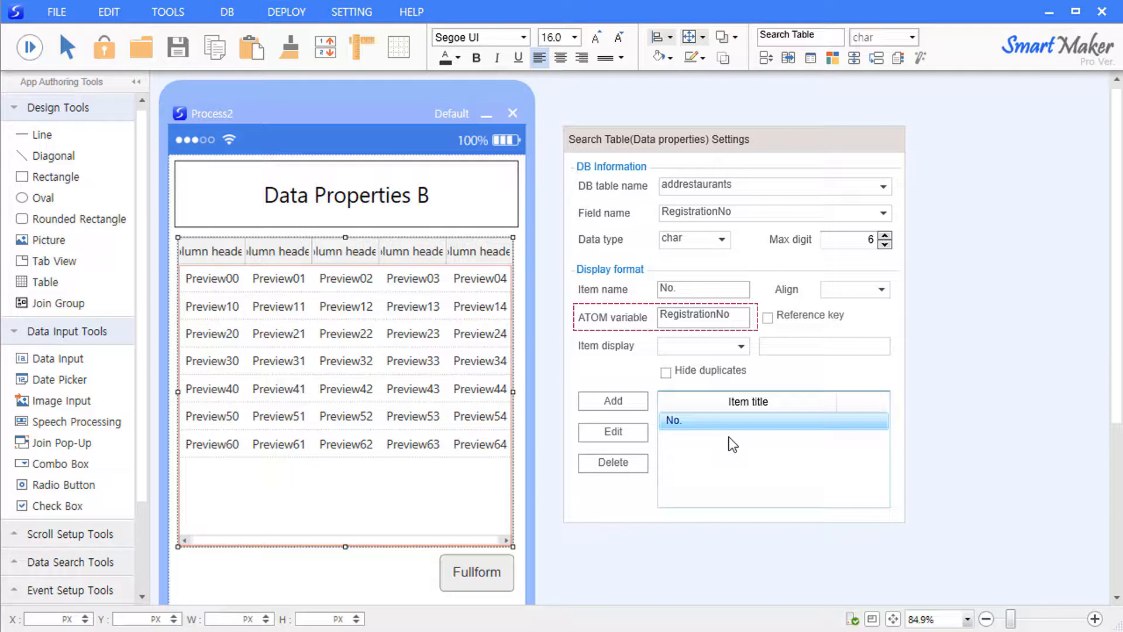
- Add Menu, Price and Registrationdate as search table column items
left_click(883, 213)
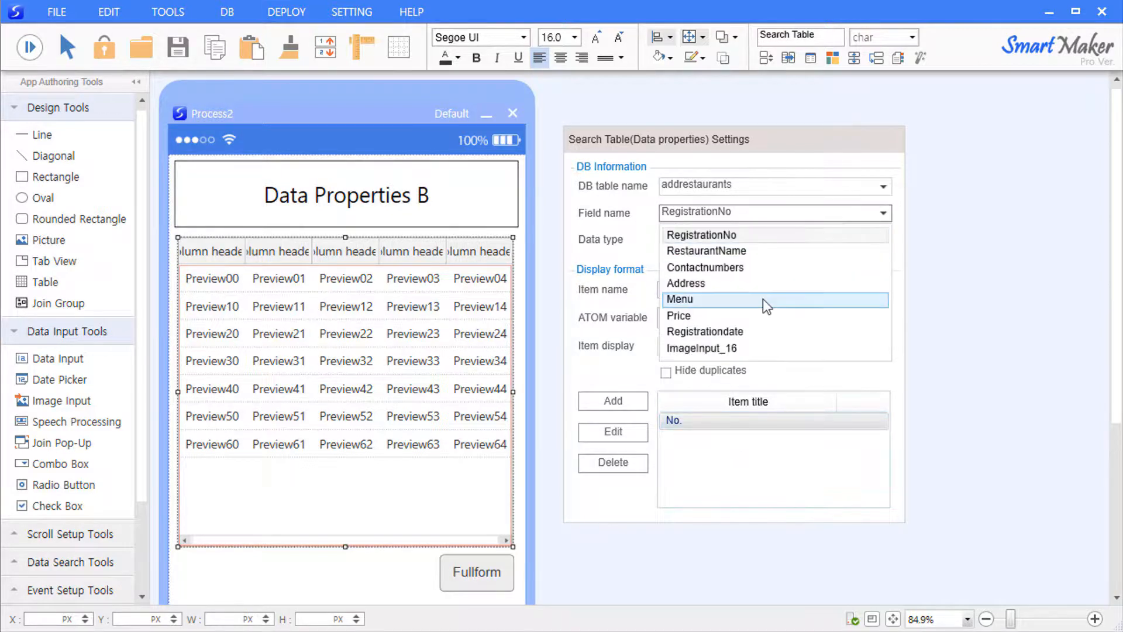
left_click(763, 299)
left_click(613, 400)
left_click(858, 213)
left_click(678, 315)
left_click(636, 406)
left_click(882, 212)
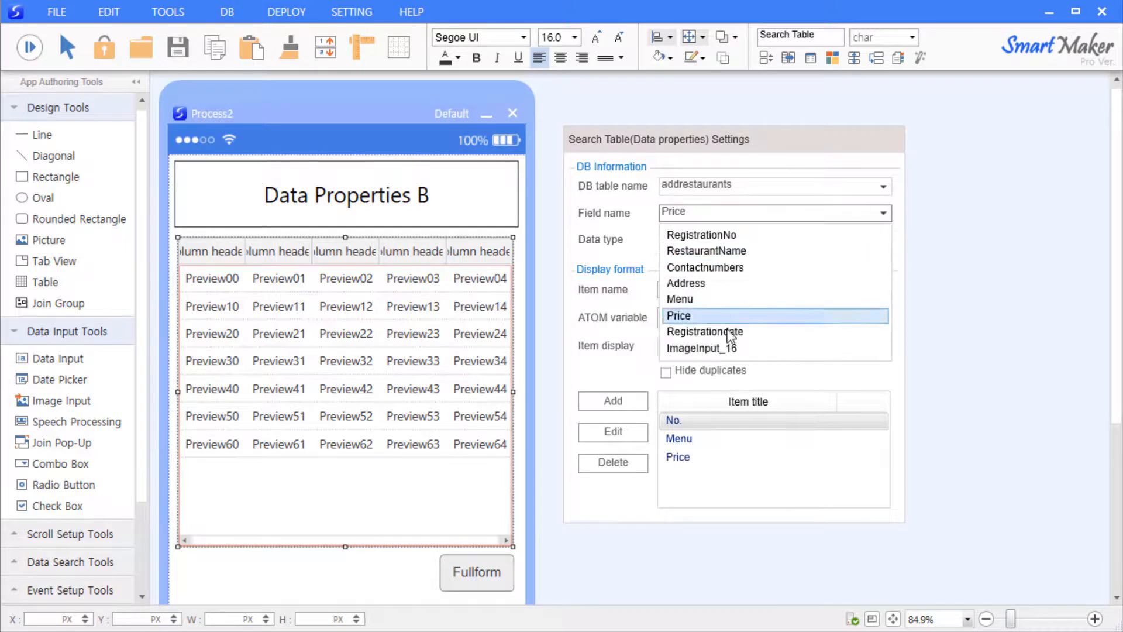
left_click(705, 331)
left_click(614, 400)
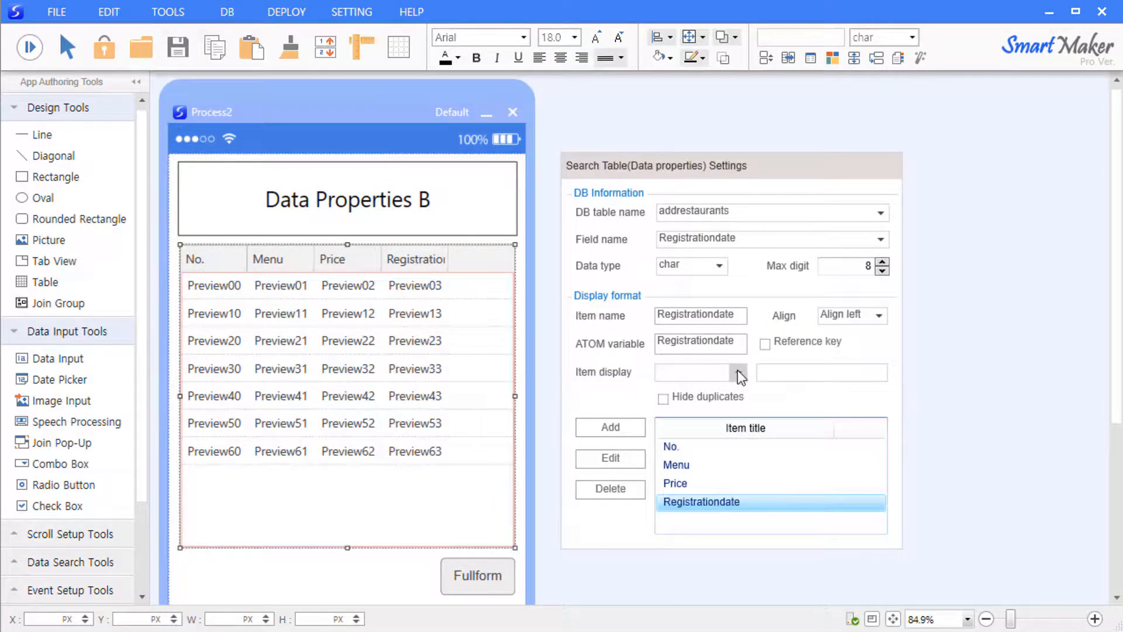
- Display Registrationdate in Date format YYYY/MM/DD, apply with Edit, and close the settings
left_click(739, 373)
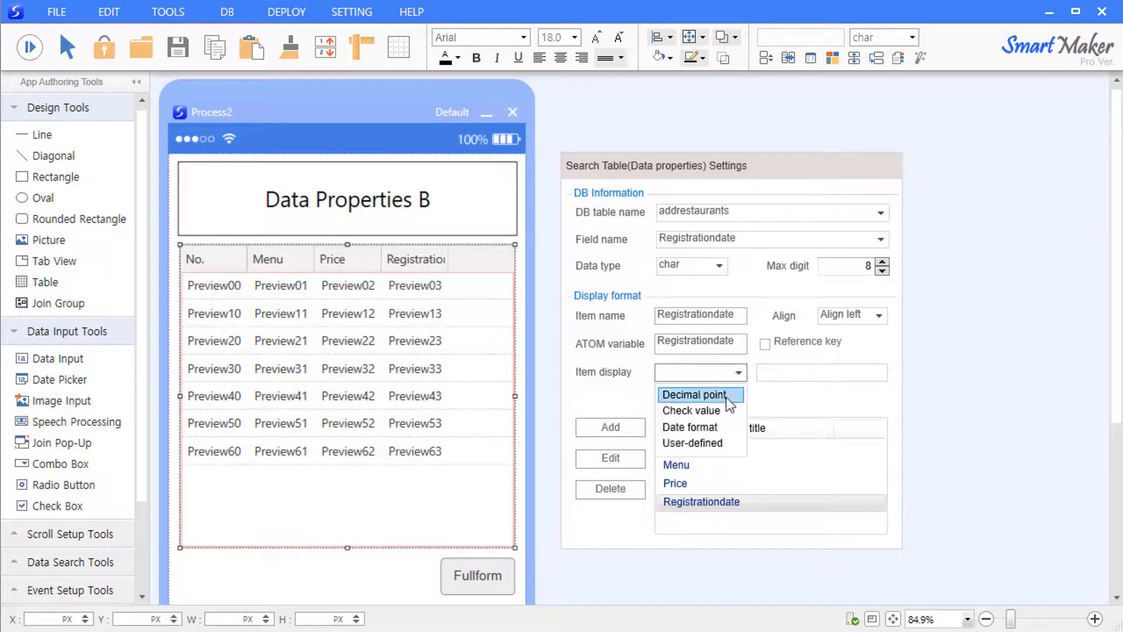
left_click(711, 428)
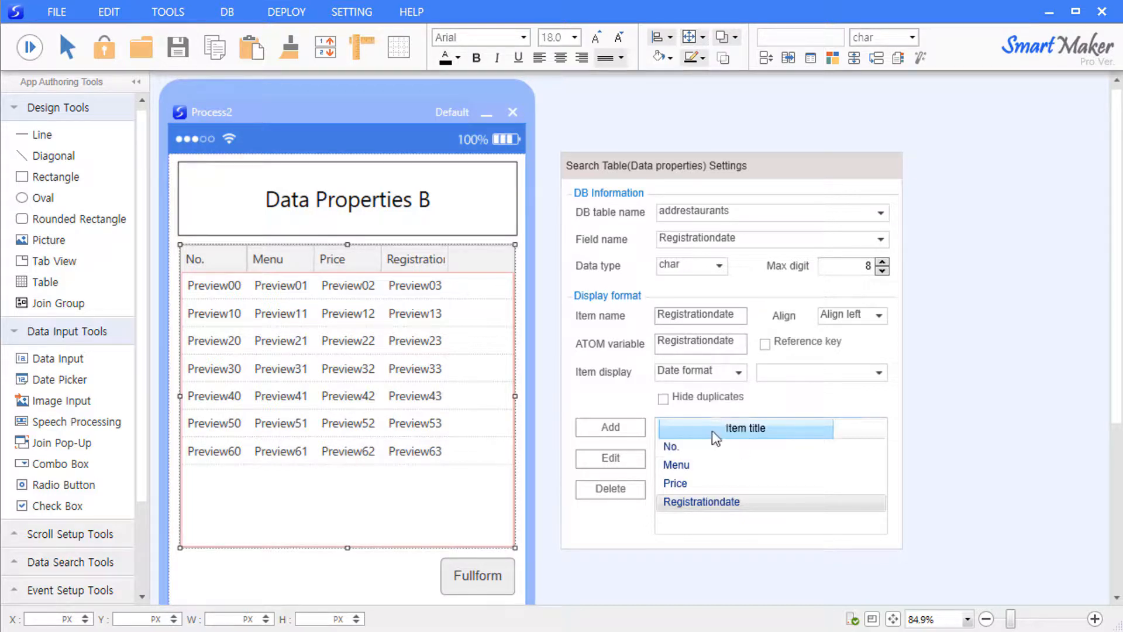
left_click(877, 374)
scroll(872, 462, "down", 5)
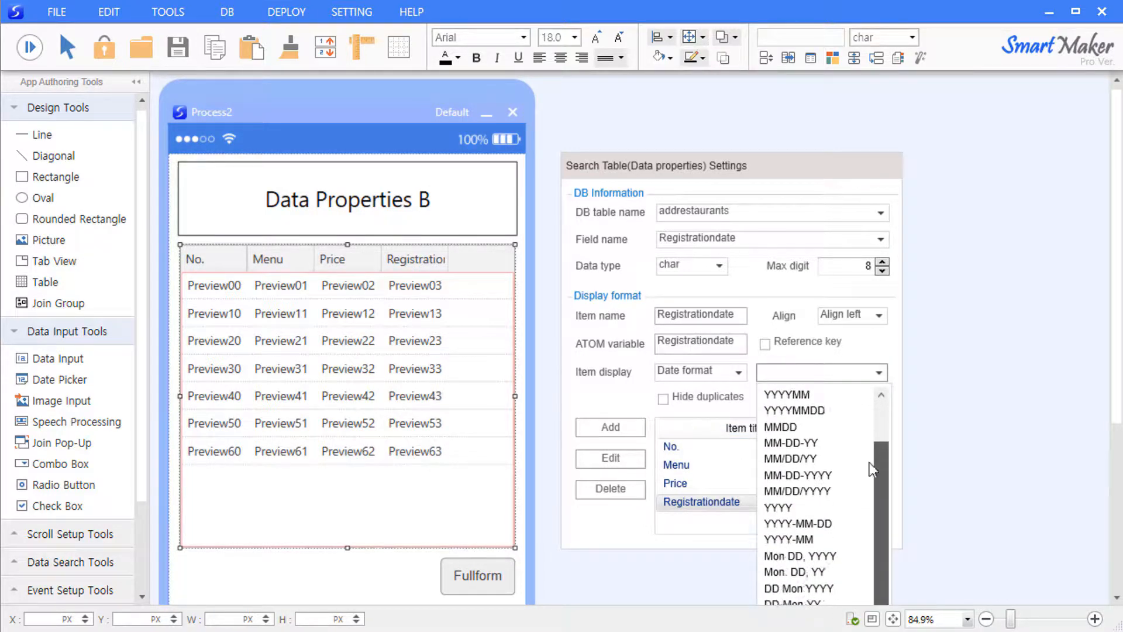
left_click_drag(875, 547, 879, 416)
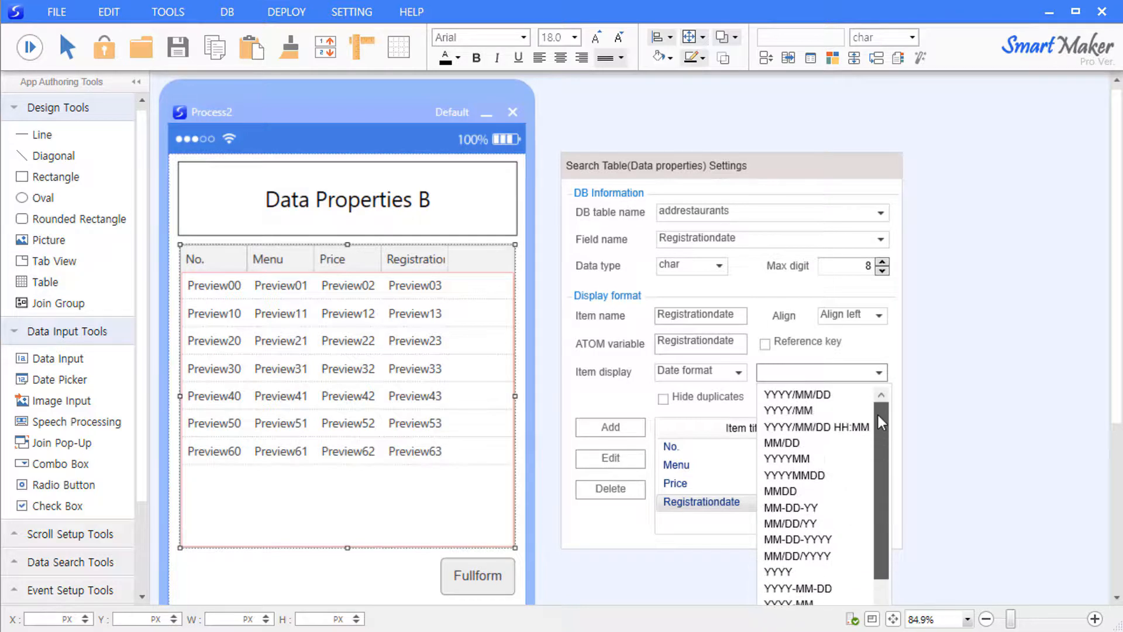
left_click(851, 395)
left_click(611, 458)
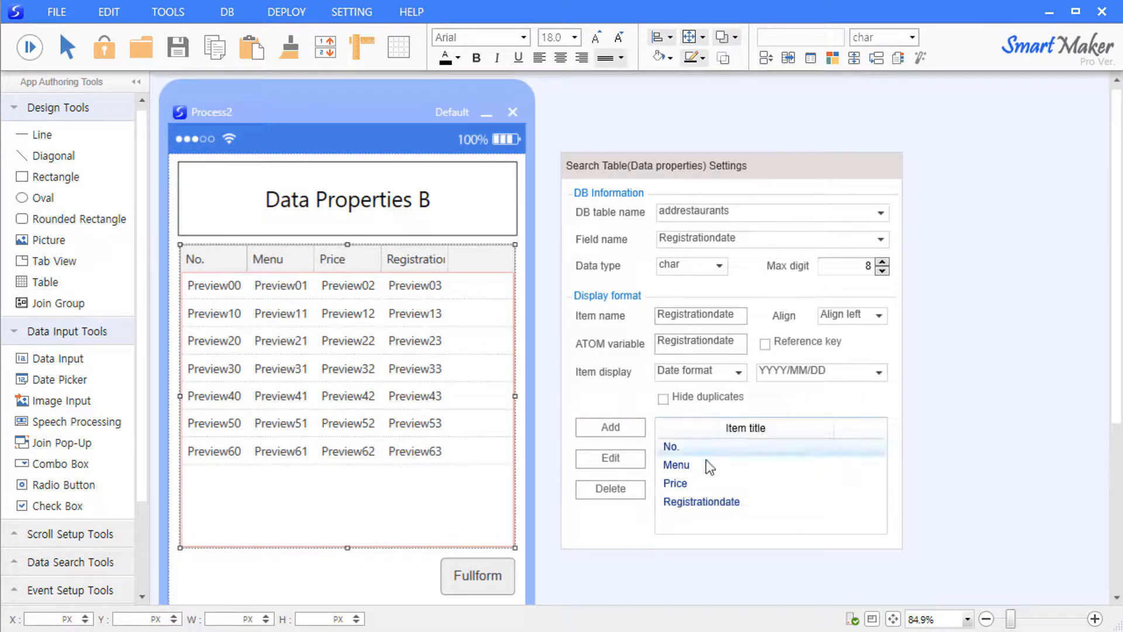
left_click(953, 444)
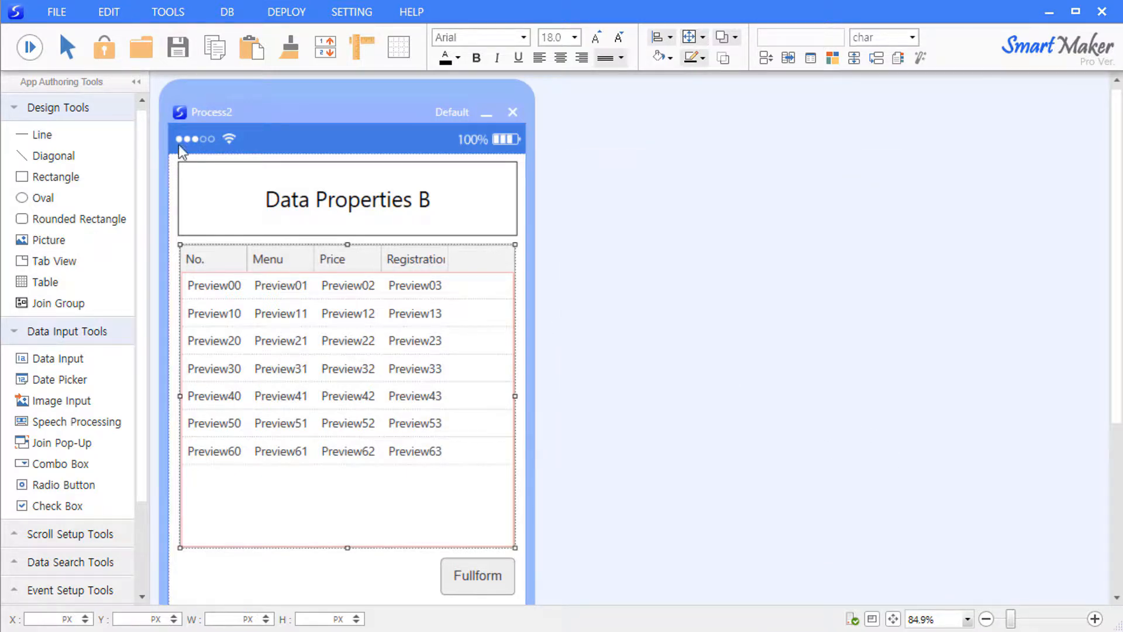
- Widen the Registrationdate column so full dates fit, then reopen the table's data settings
right_click(282, 297)
left_click(304, 301)
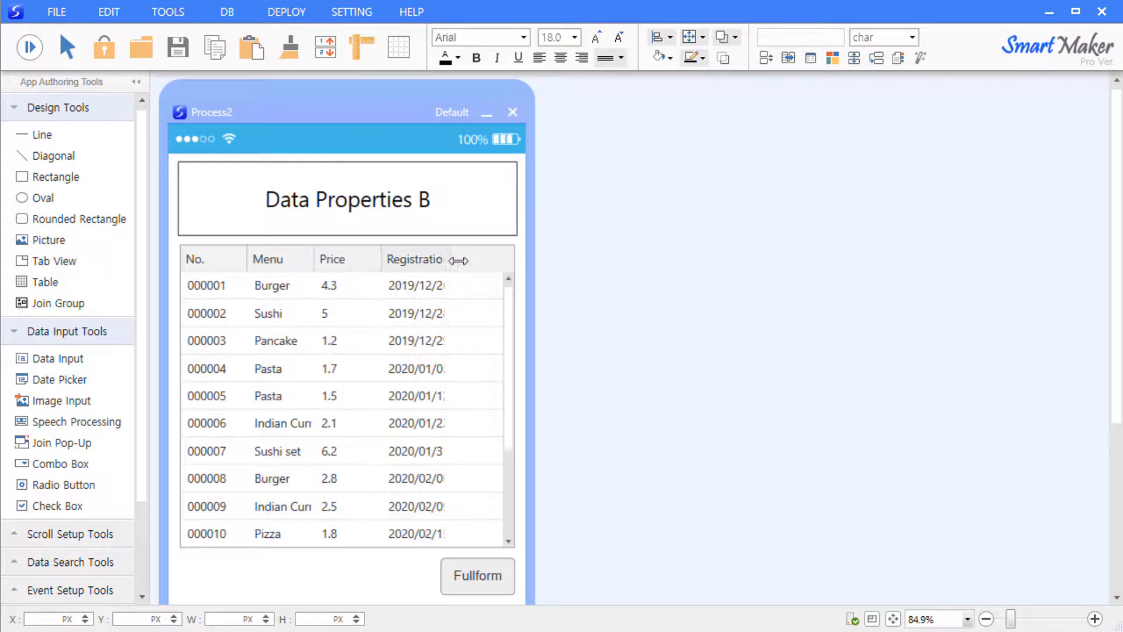
left_click_drag(449, 260, 478, 266)
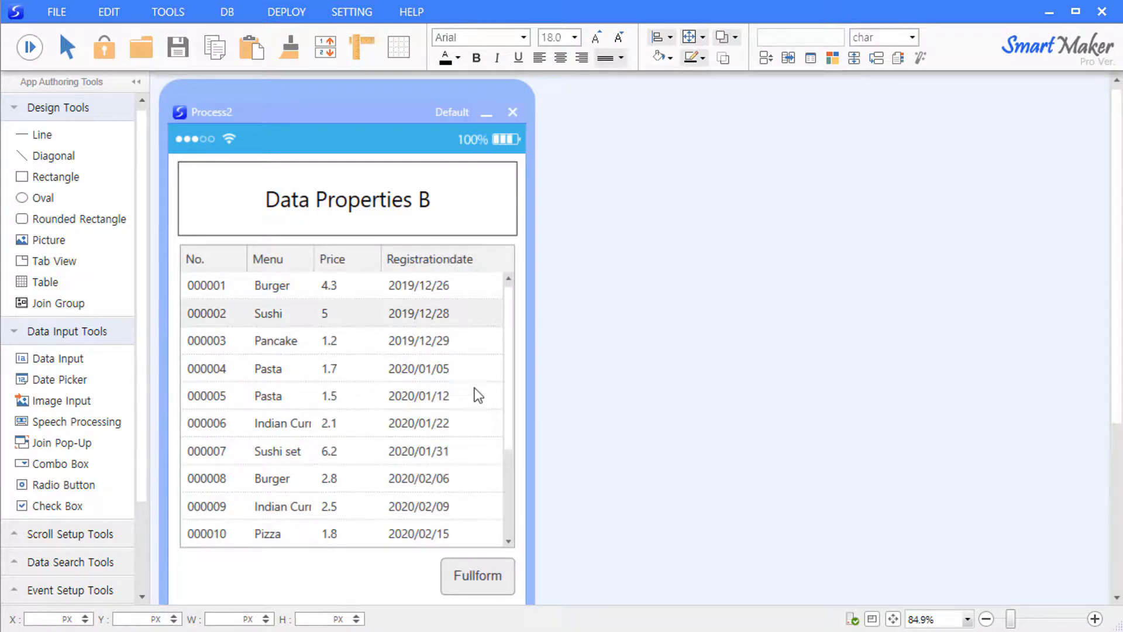
scroll(504, 384, "down", 5)
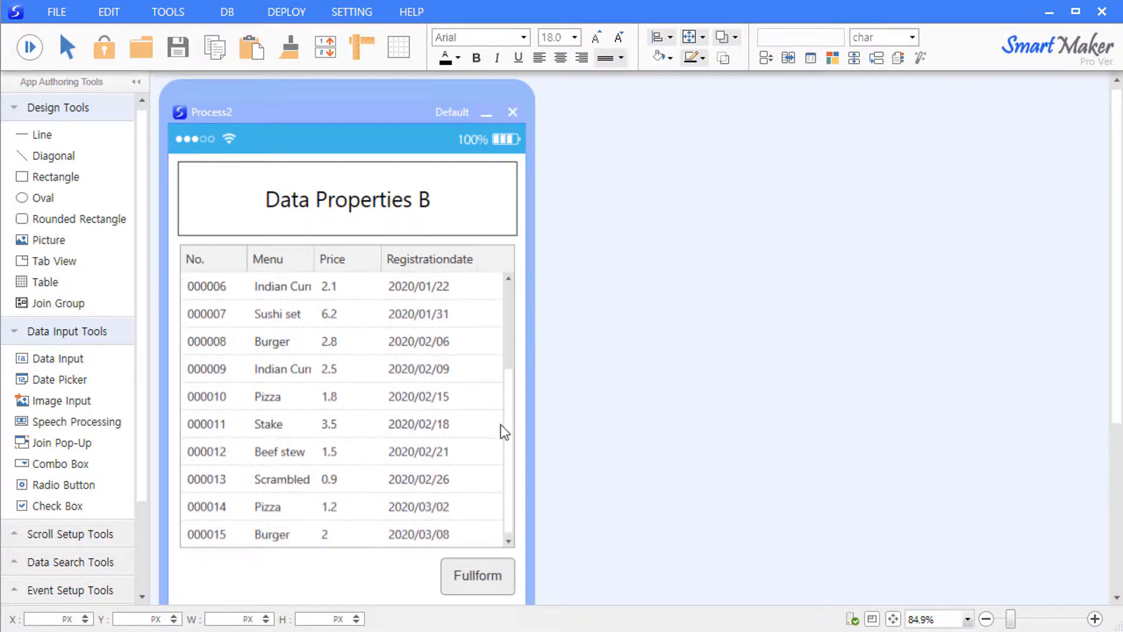
left_click_drag(507, 431, 509, 316)
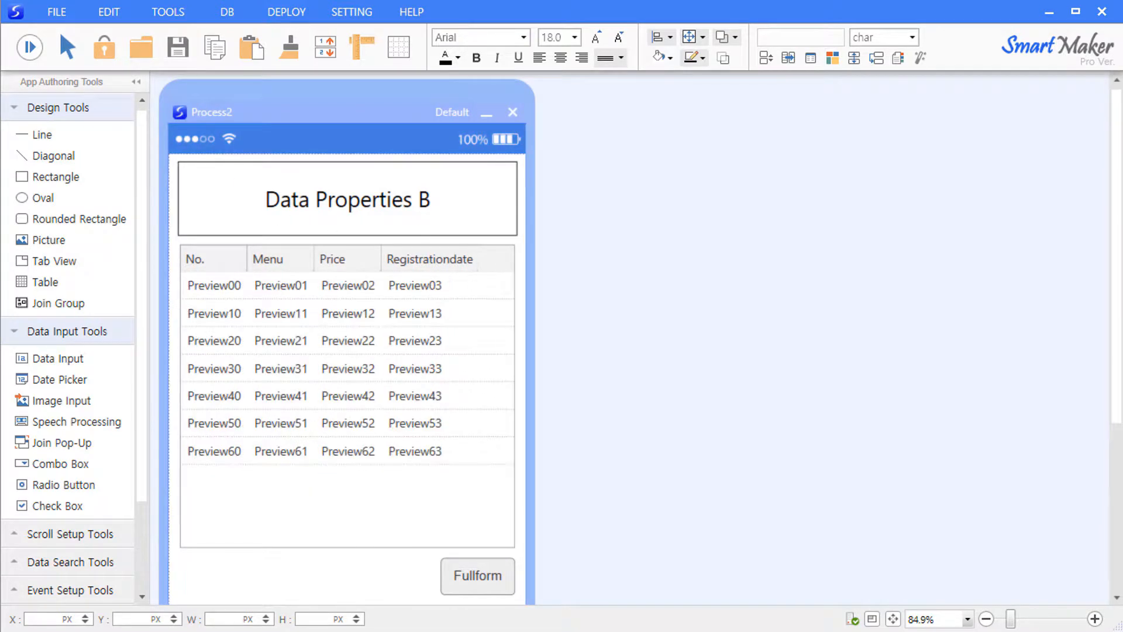
double_click(417, 360)
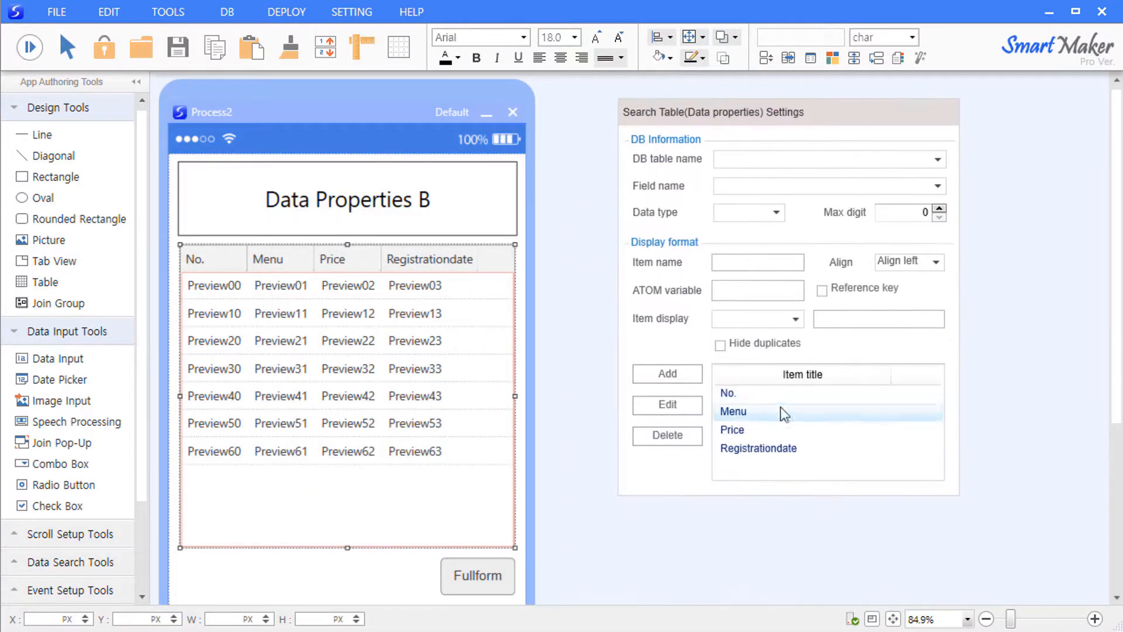
- Set the Price column to Align right, apply with Edit, and close the settings
left_click(762, 427)
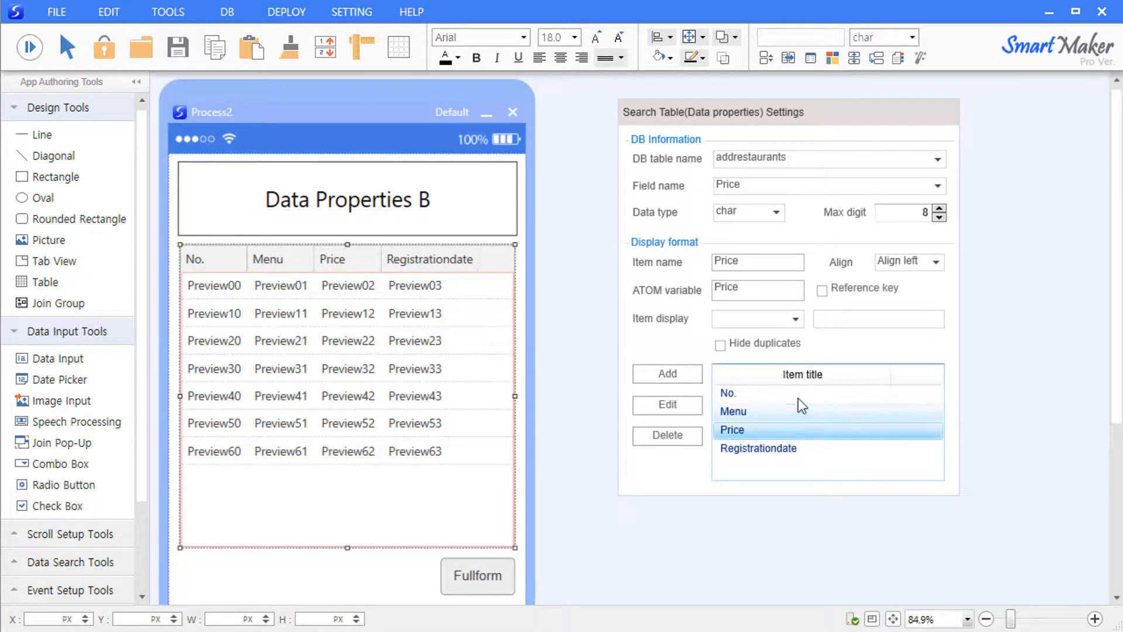
left_click(935, 261)
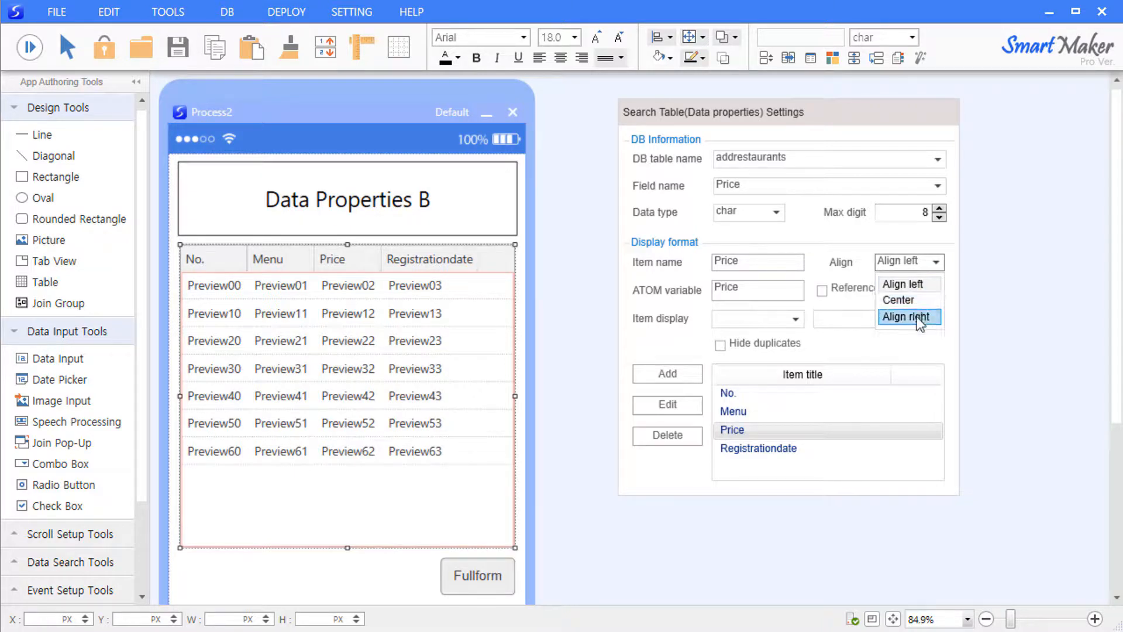
left_click(917, 317)
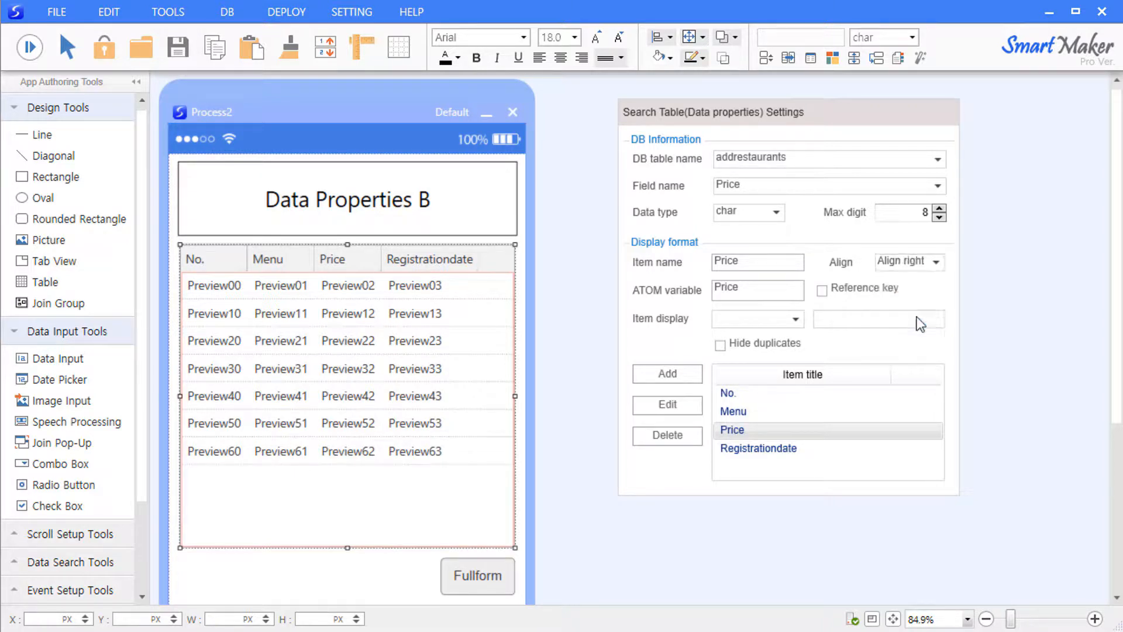
left_click(659, 402)
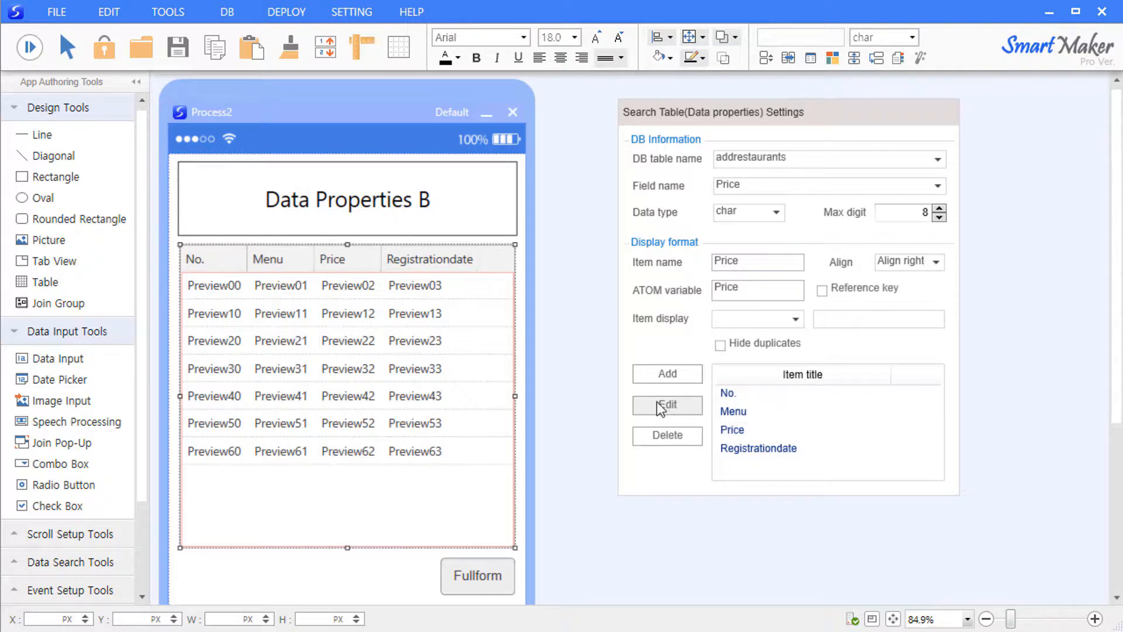
left_click(589, 404)
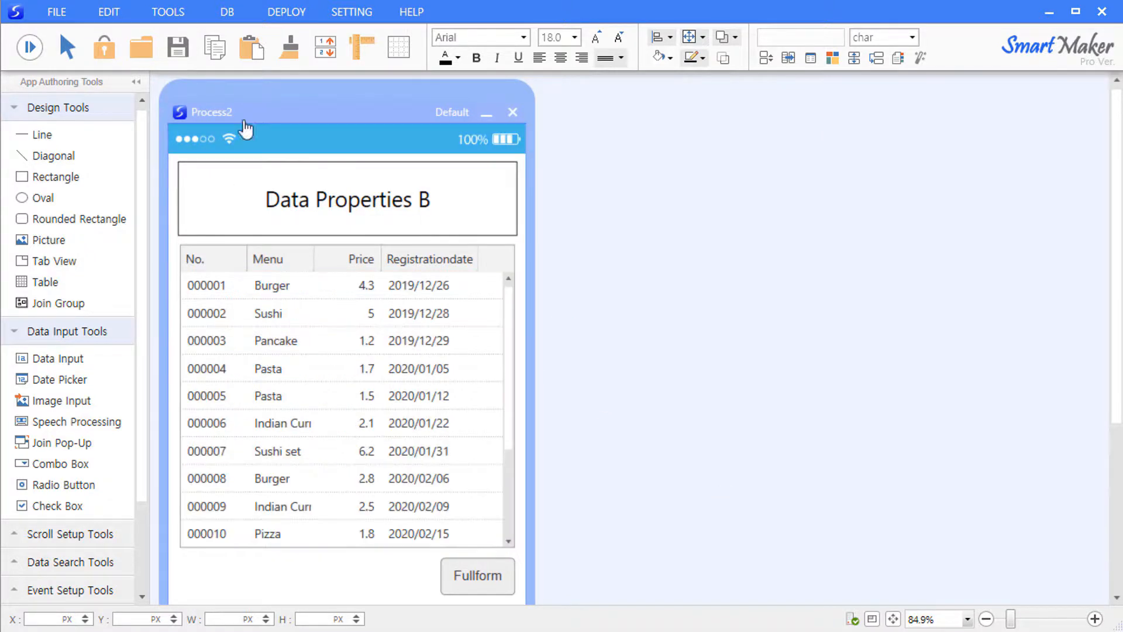
- Preview the form and browse the restaurant rows from 000001 onward
left_click(374, 289)
left_click(437, 304)
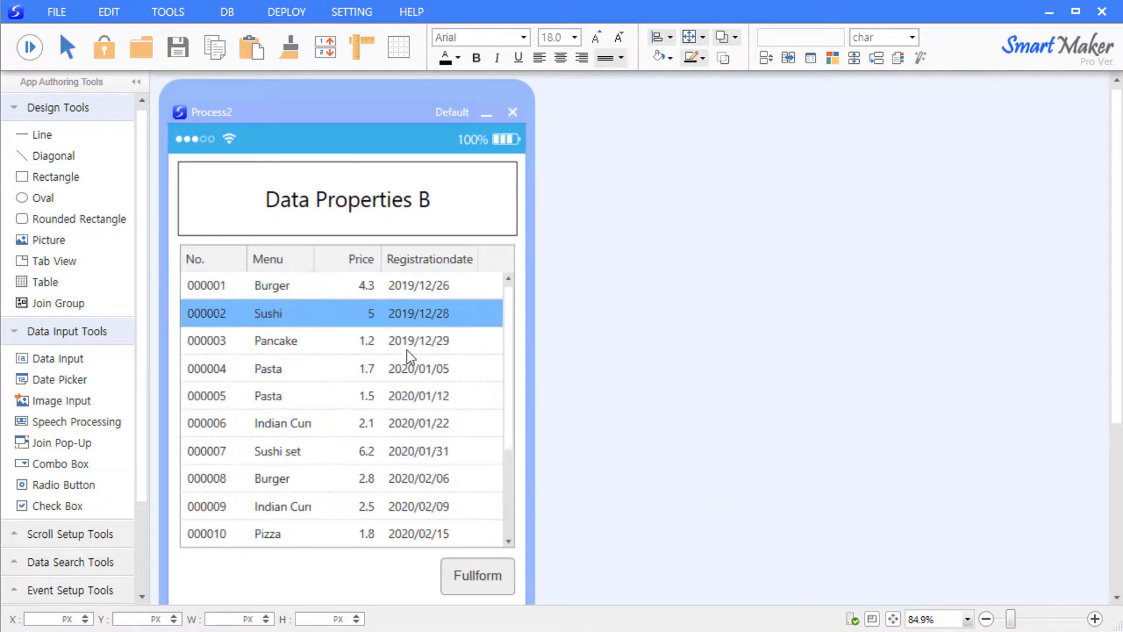
scroll(404, 357, "down", 5)
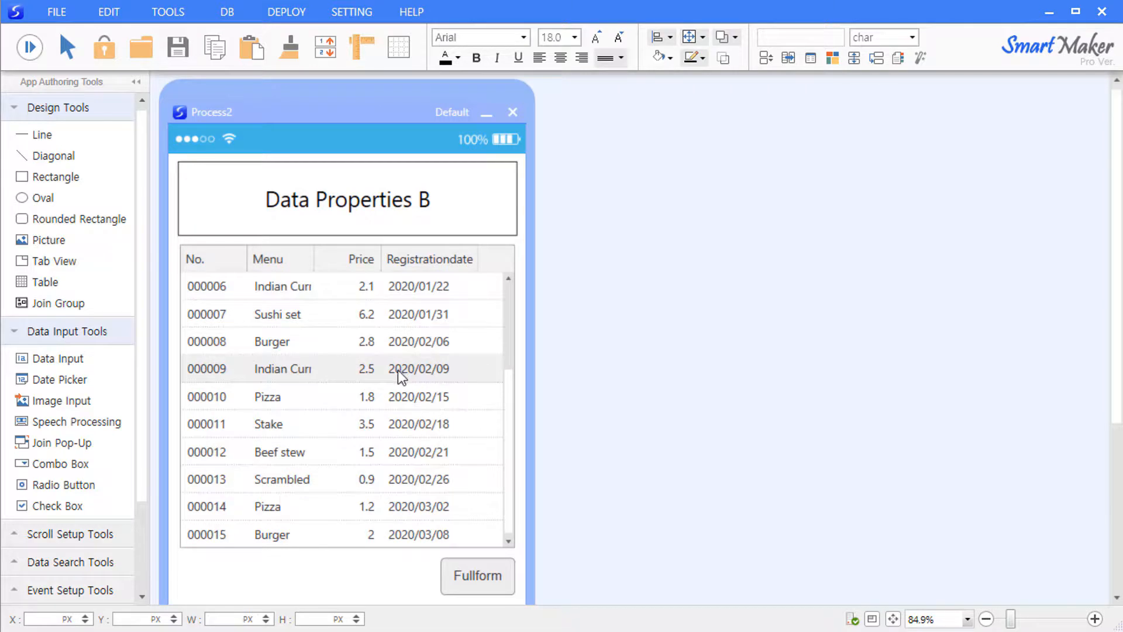
scroll(397, 369, "up", 5)
left_click(332, 291)
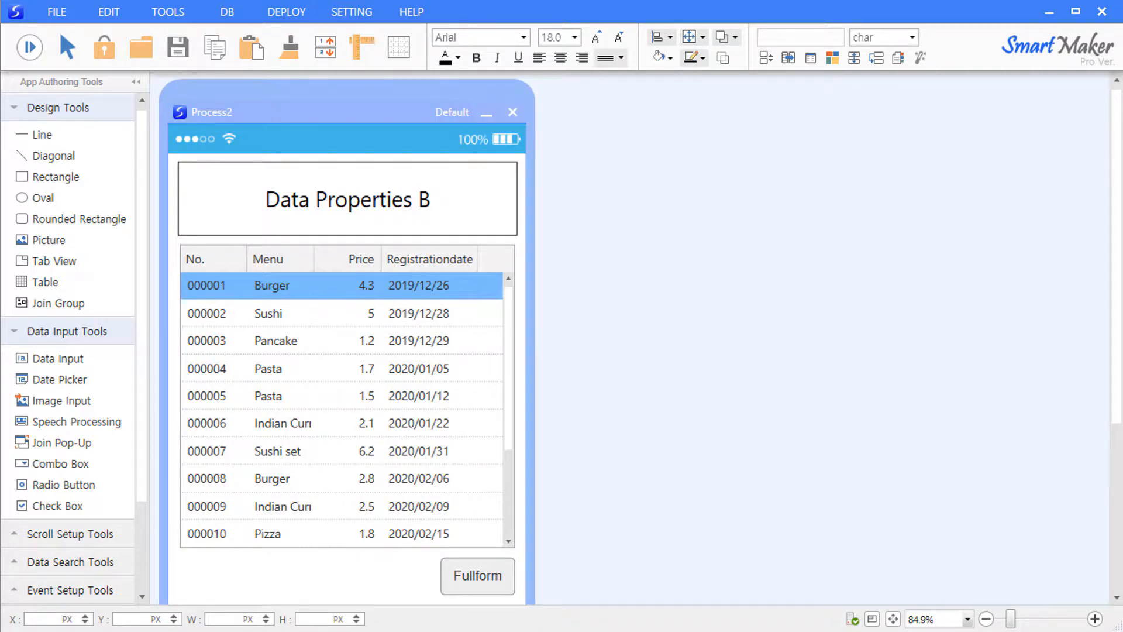
- In the table's Data properties, enable Reference key on the No. (RegistrationNo) column and apply with Edit
right_click(265, 294)
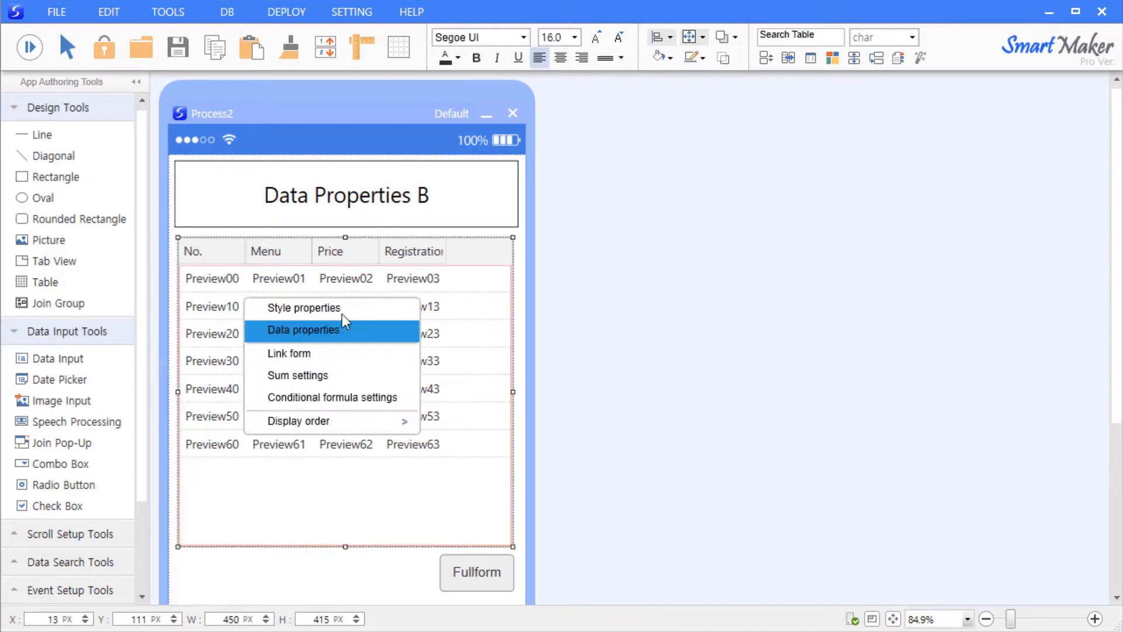
left_click(342, 320)
left_click(709, 426)
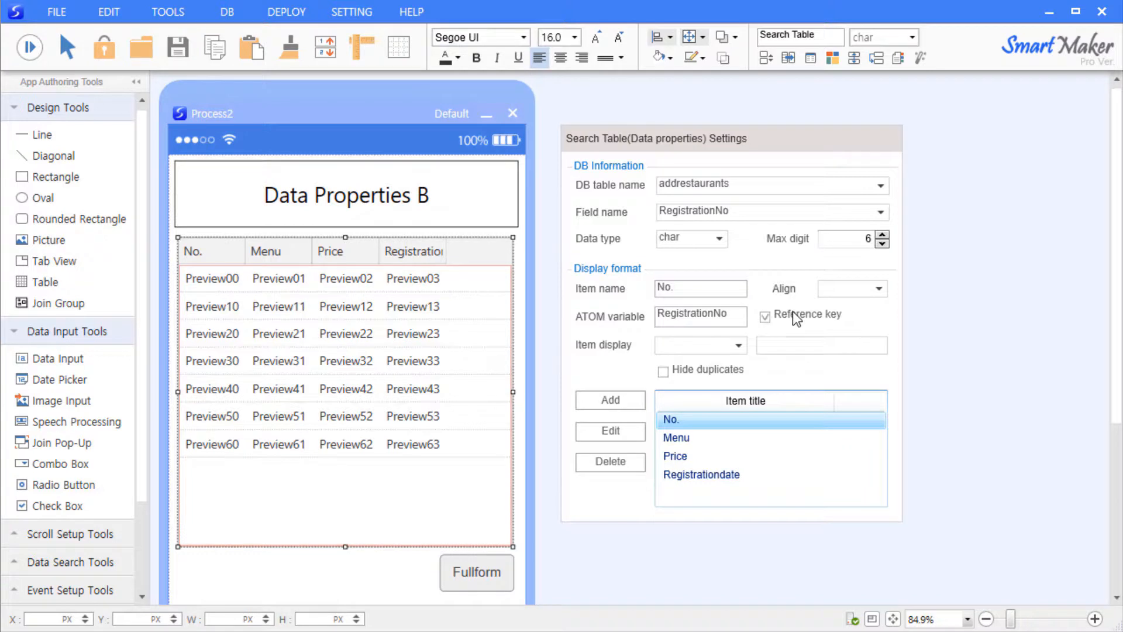
left_click(598, 429)
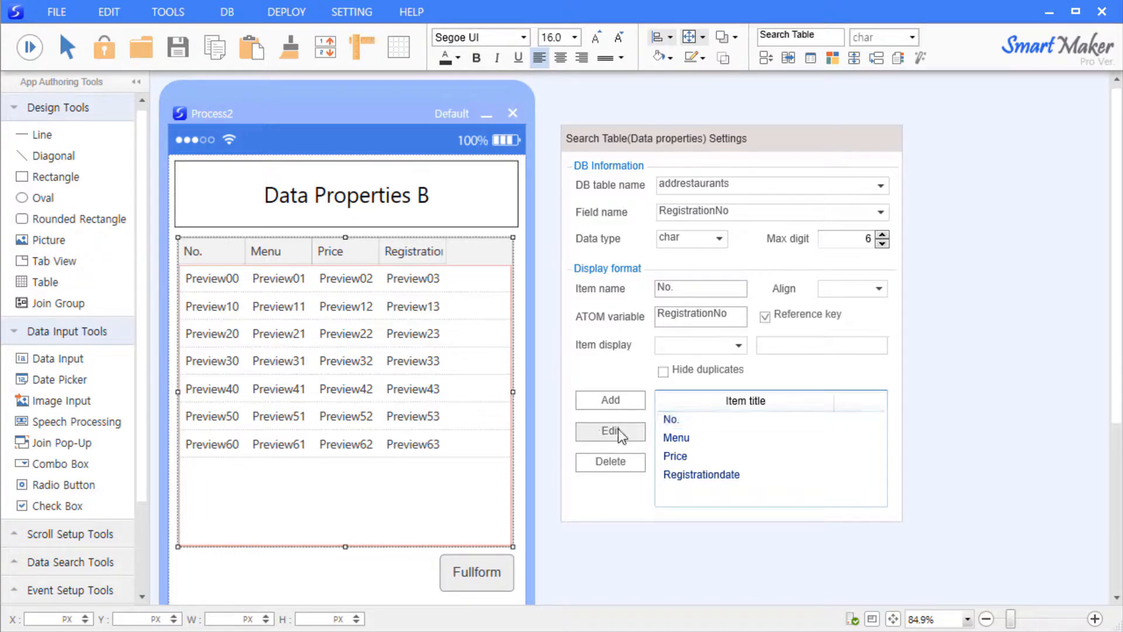
left_click(693, 425)
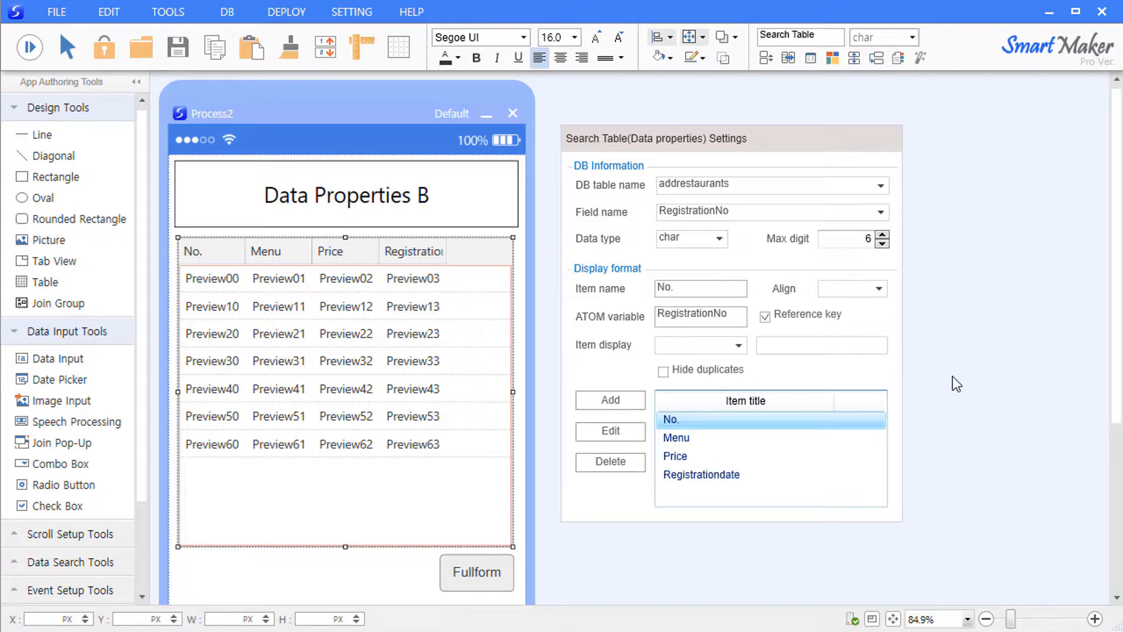
left_click(952, 377)
- Run the app and open the Fullform details for Pancake House row 000003
left_click(518, 290)
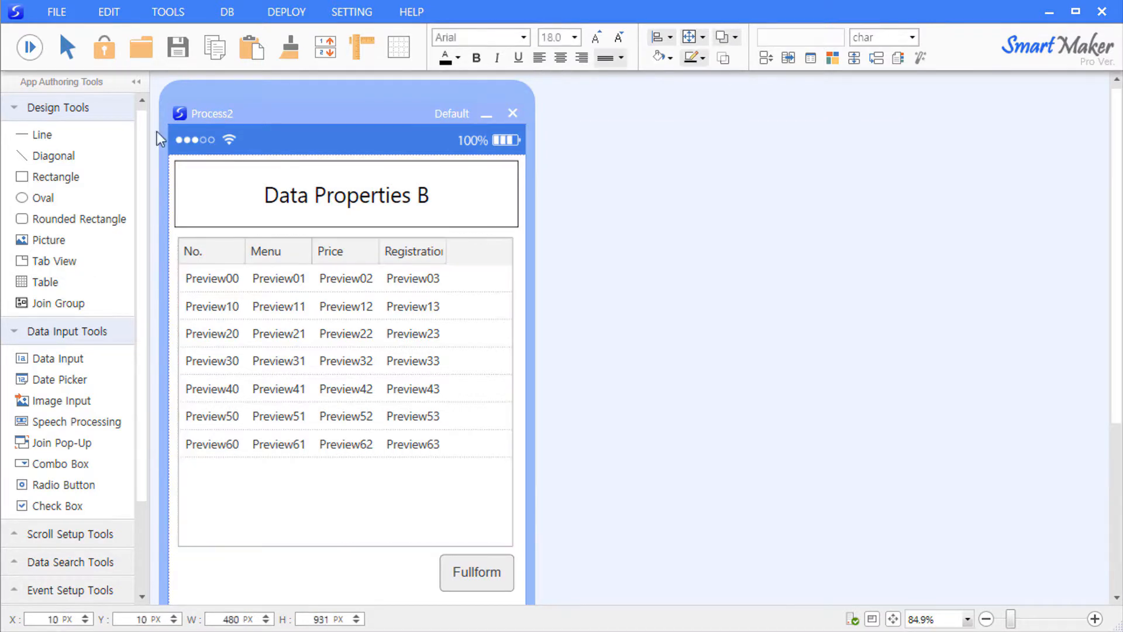
left_click(29, 46)
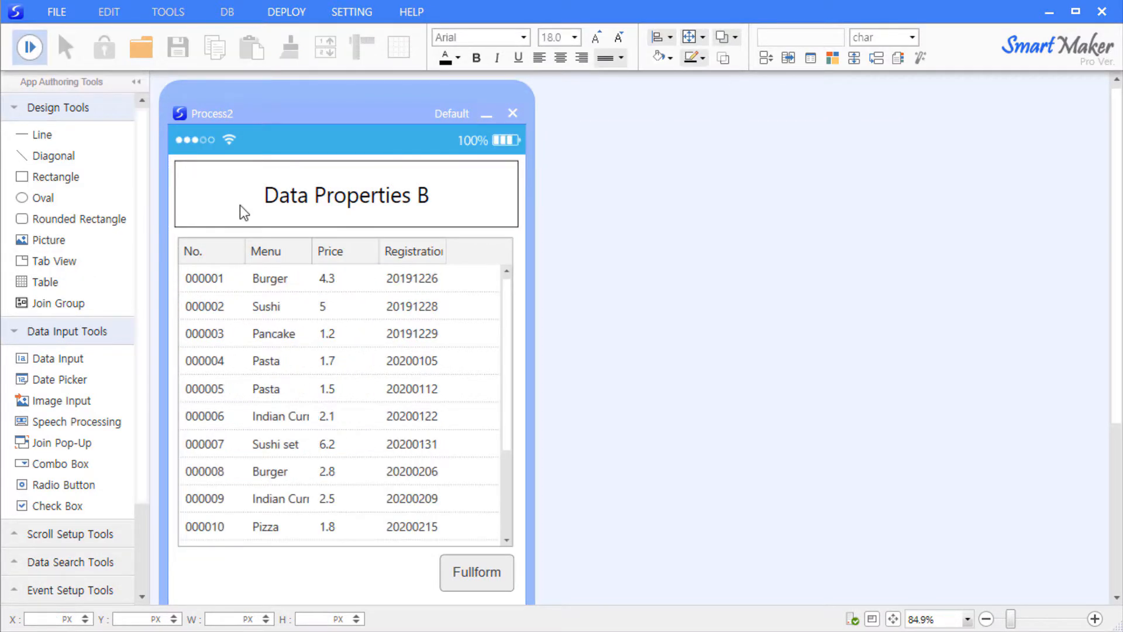
left_click(340, 337)
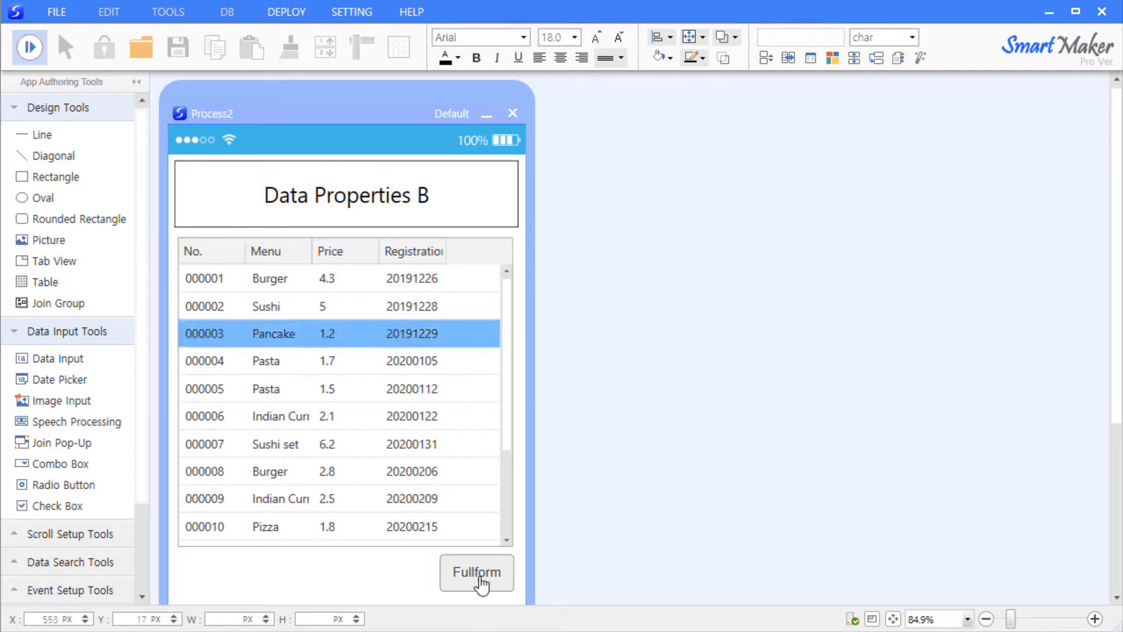
left_click(477, 576)
- Inspect record 000003 in the Find Restaurants window beside the table, then close it
left_click_drag(354, 125, 745, 111)
scroll(961, 254, "down", 2)
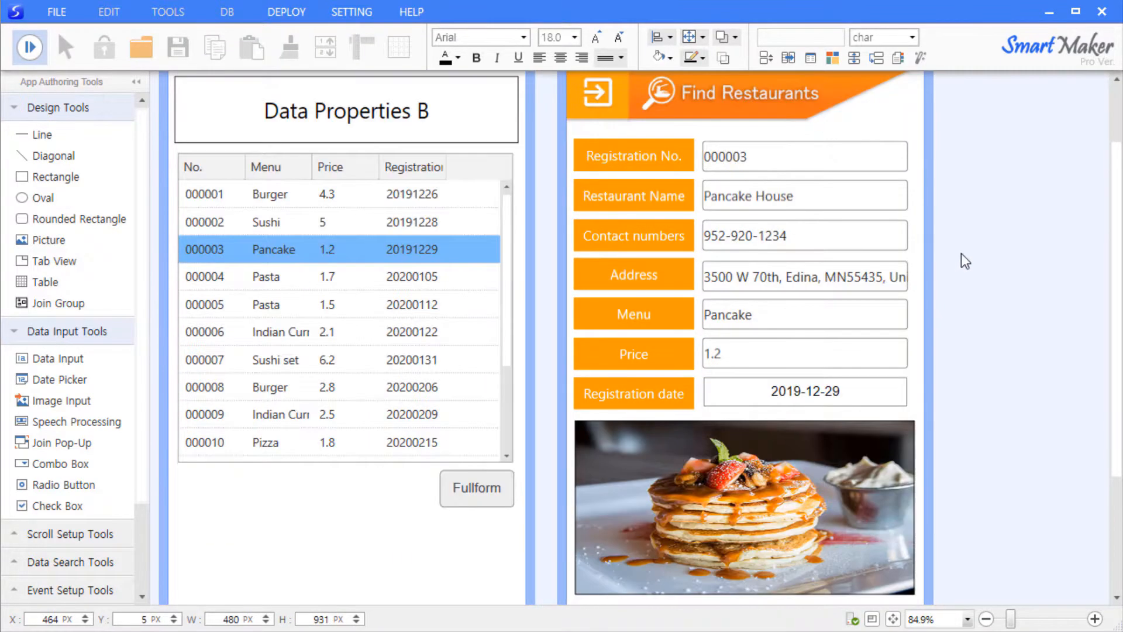
scroll(962, 257, "up", 2)
left_click(912, 113)
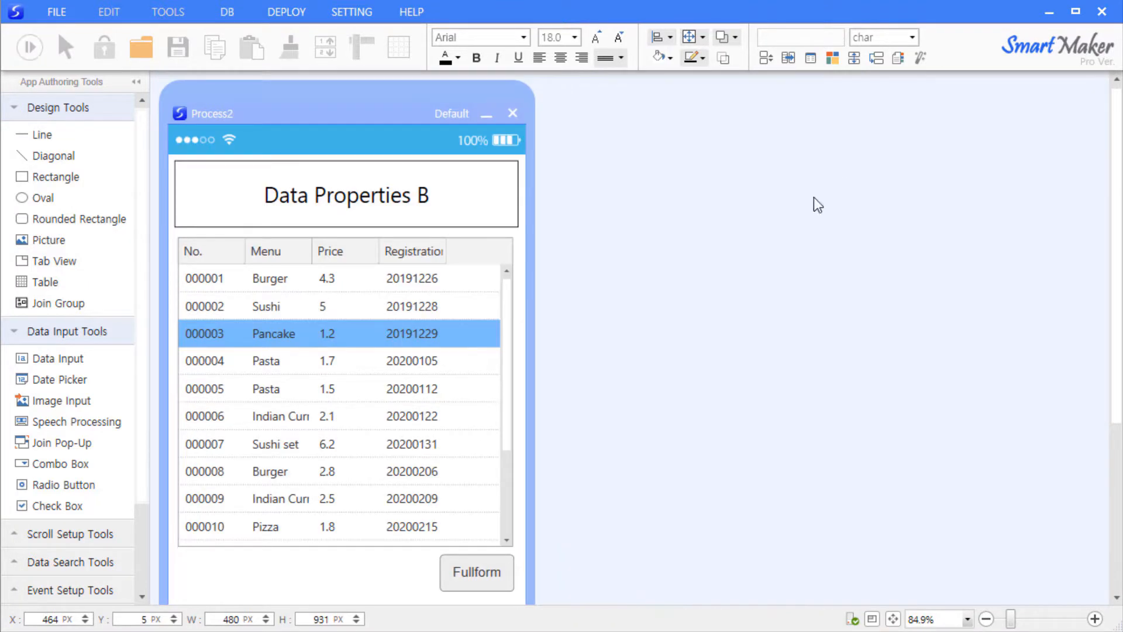
- In the search table's Data properties, enable Hide duplicates on the Menu column and apply it
left_click(36, 52)
left_click(454, 290)
double_click(499, 360)
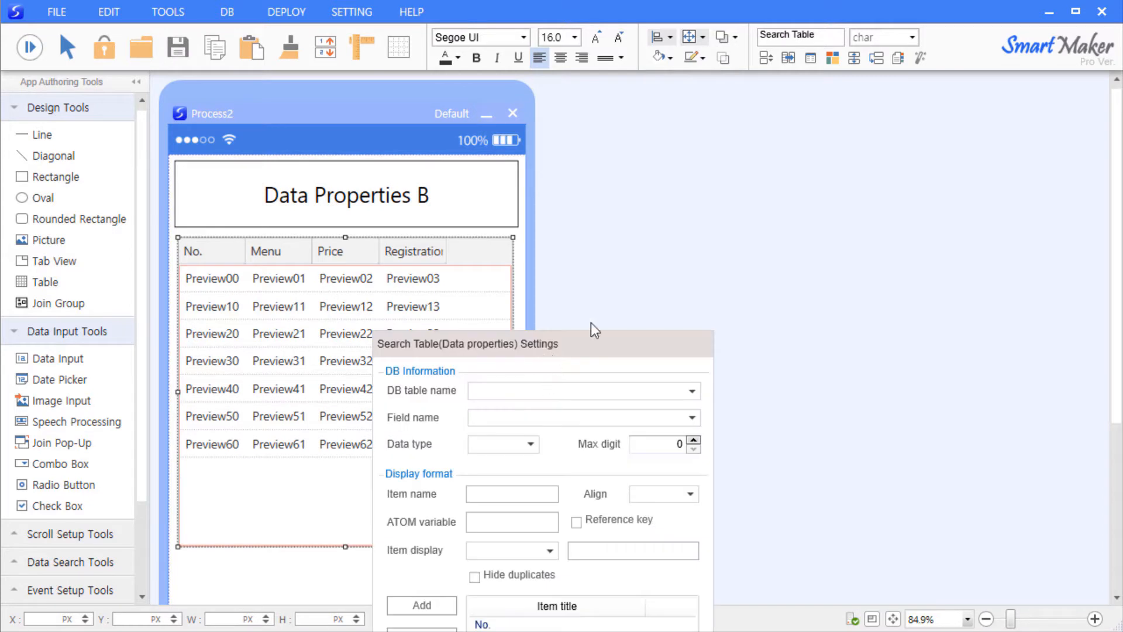
left_click(696, 481)
left_click(692, 465)
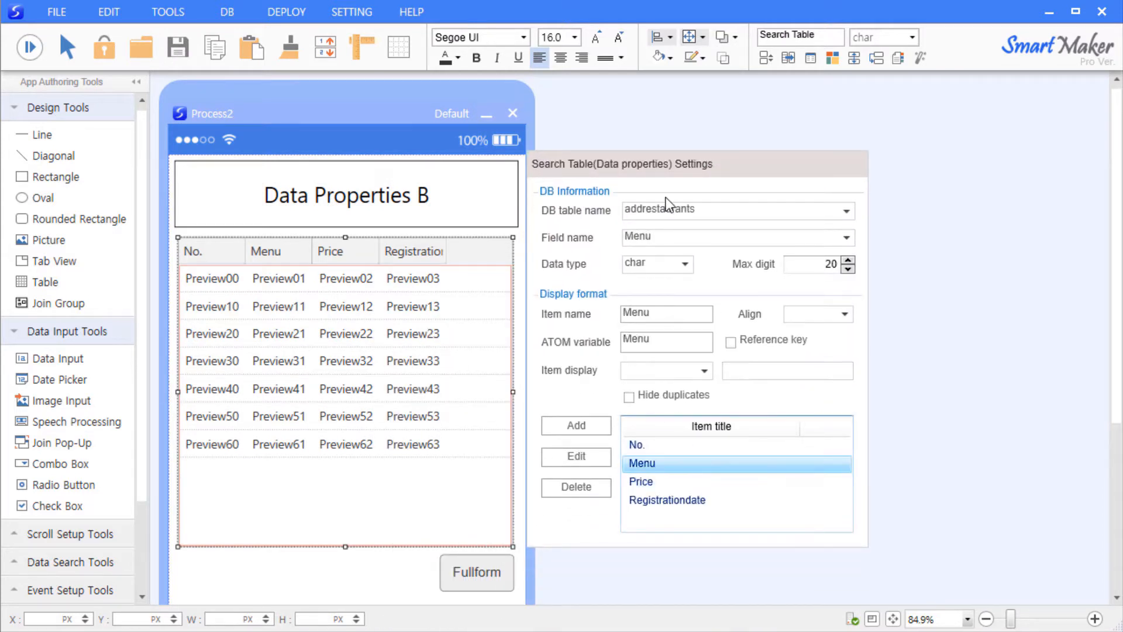
left_click_drag(666, 164, 740, 141)
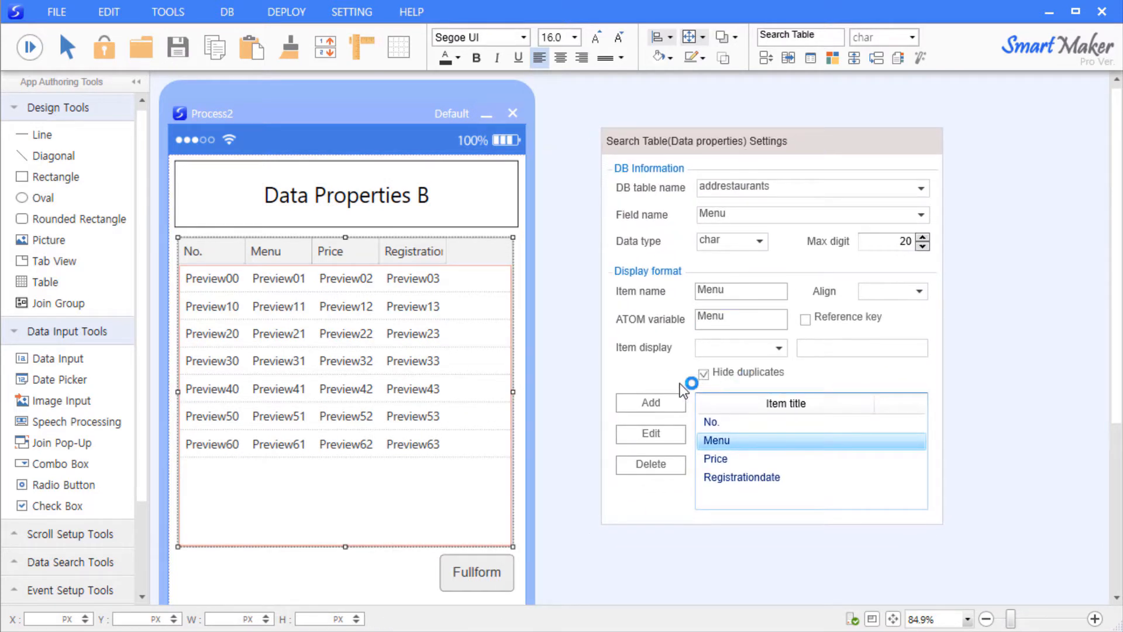
left_click(660, 438)
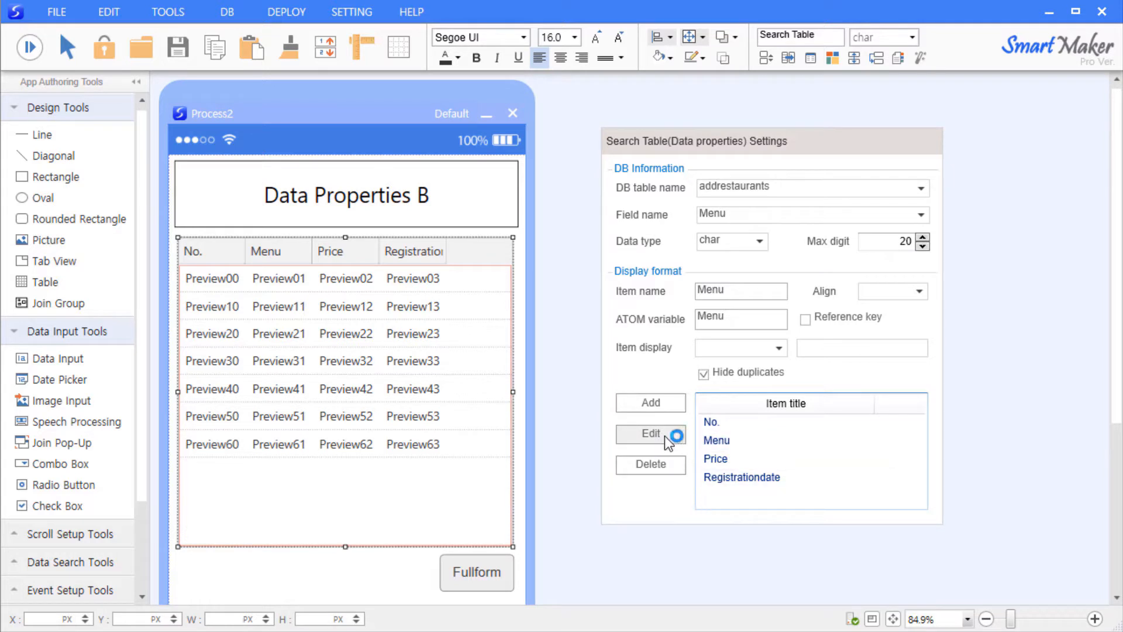
left_click(664, 436)
- Recheck the Menu and Price settings, then preview-run to confirm the repeated Pasta row shows blank
left_click(740, 440)
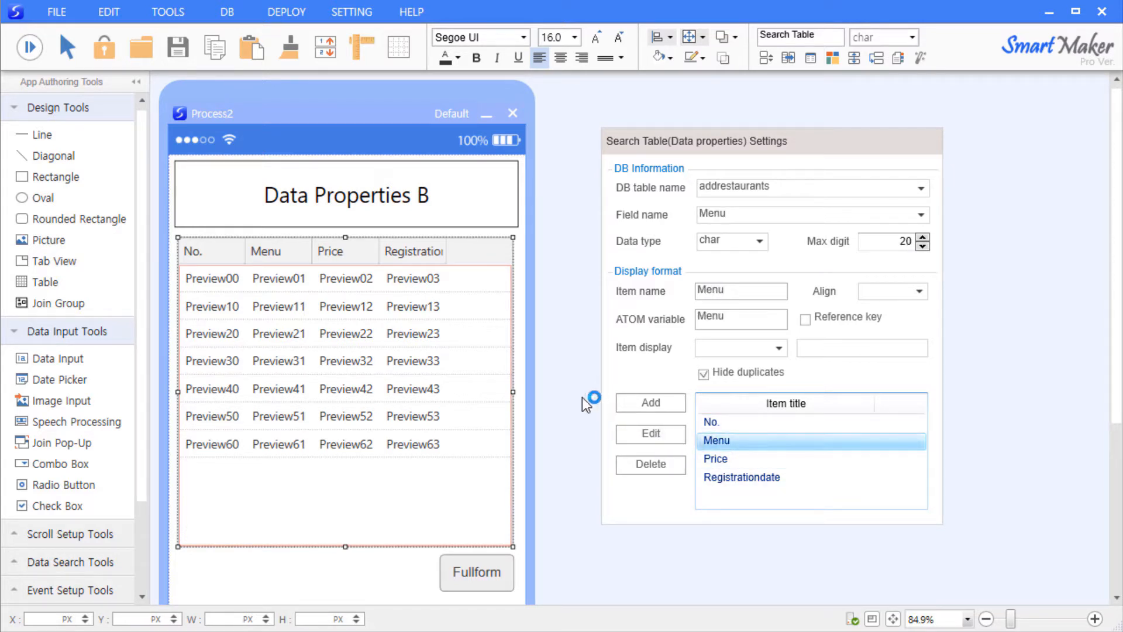
left_click(738, 459)
left_click(736, 445)
left_click(563, 351)
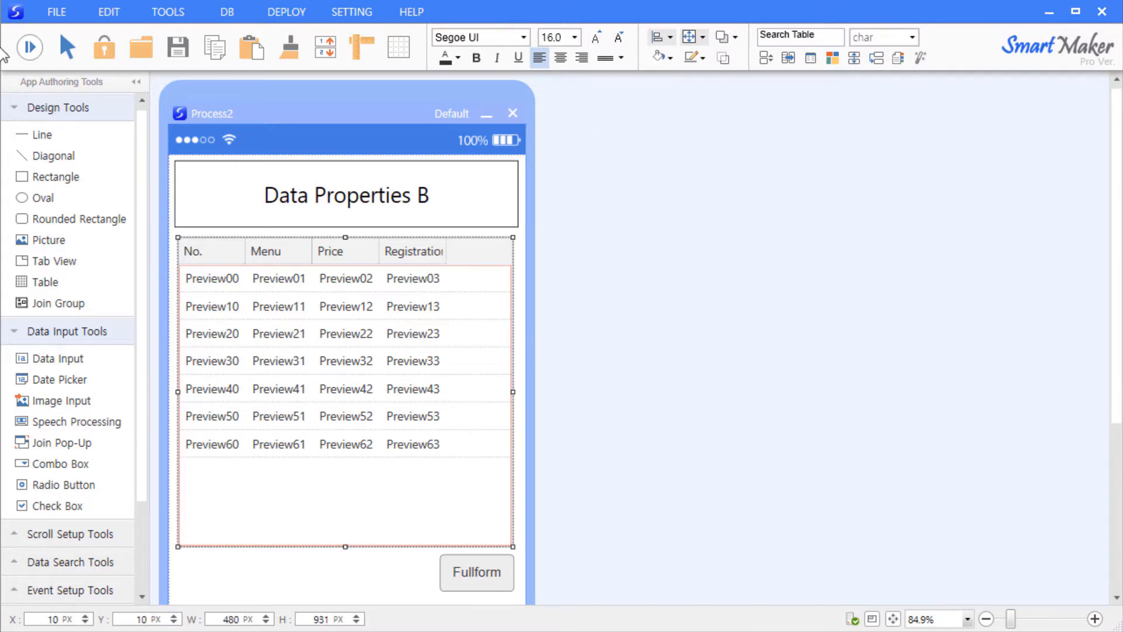
left_click(29, 47)
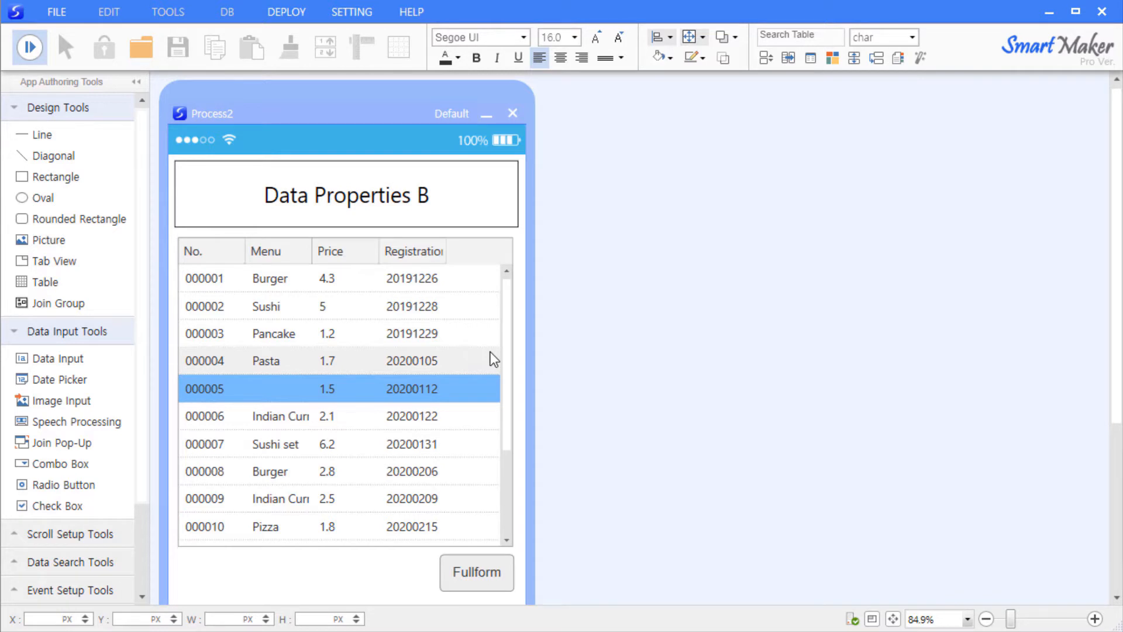
left_click(27, 50)
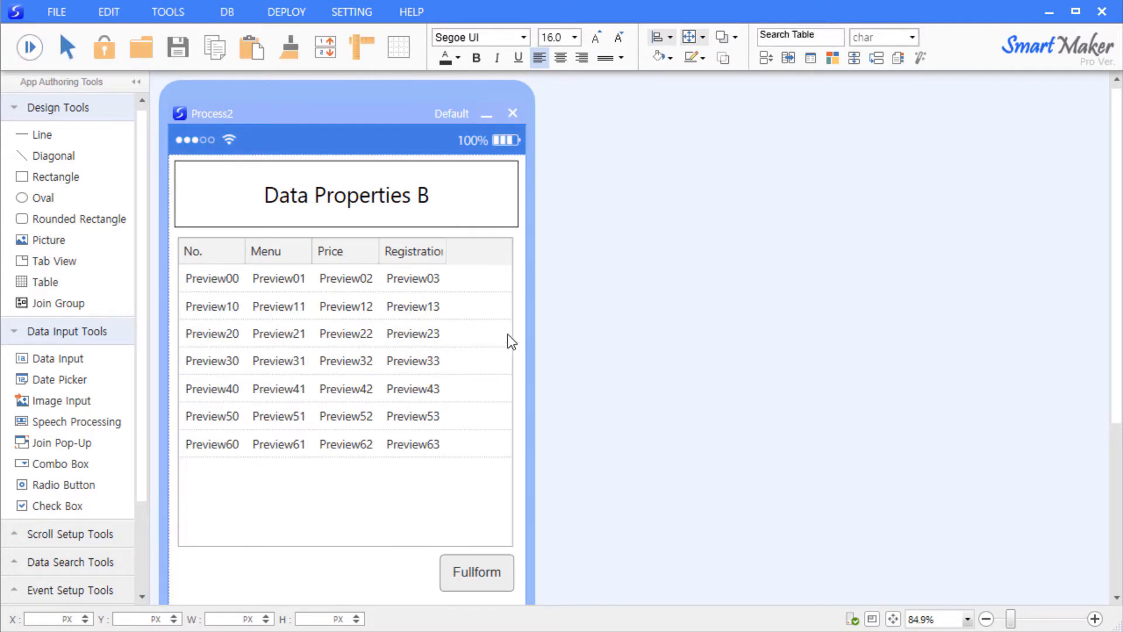
left_click(523, 335)
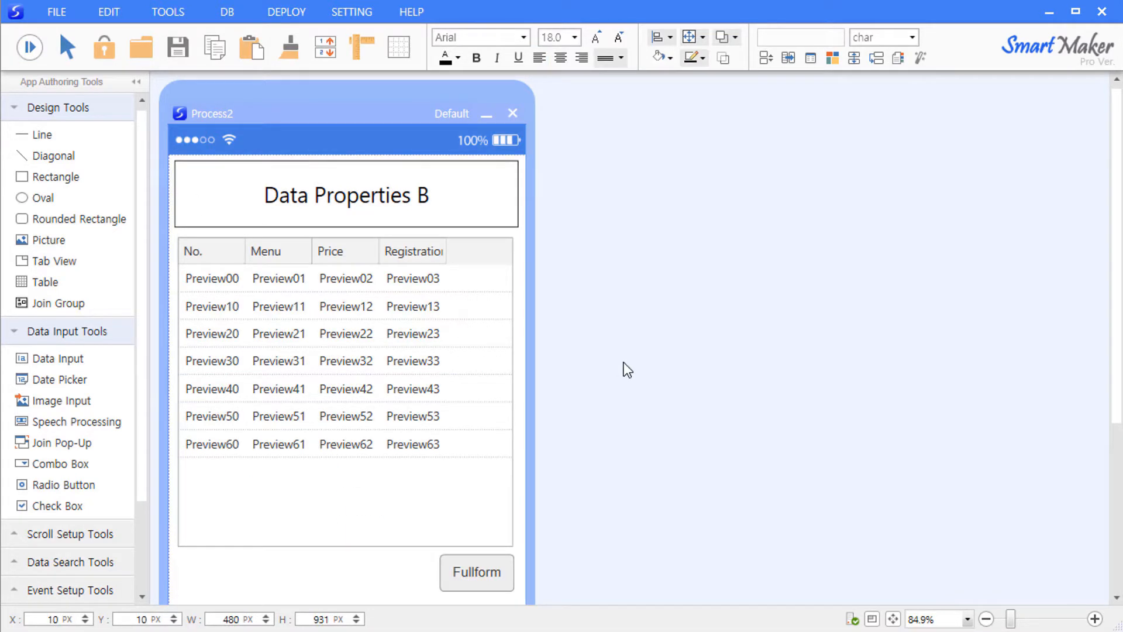